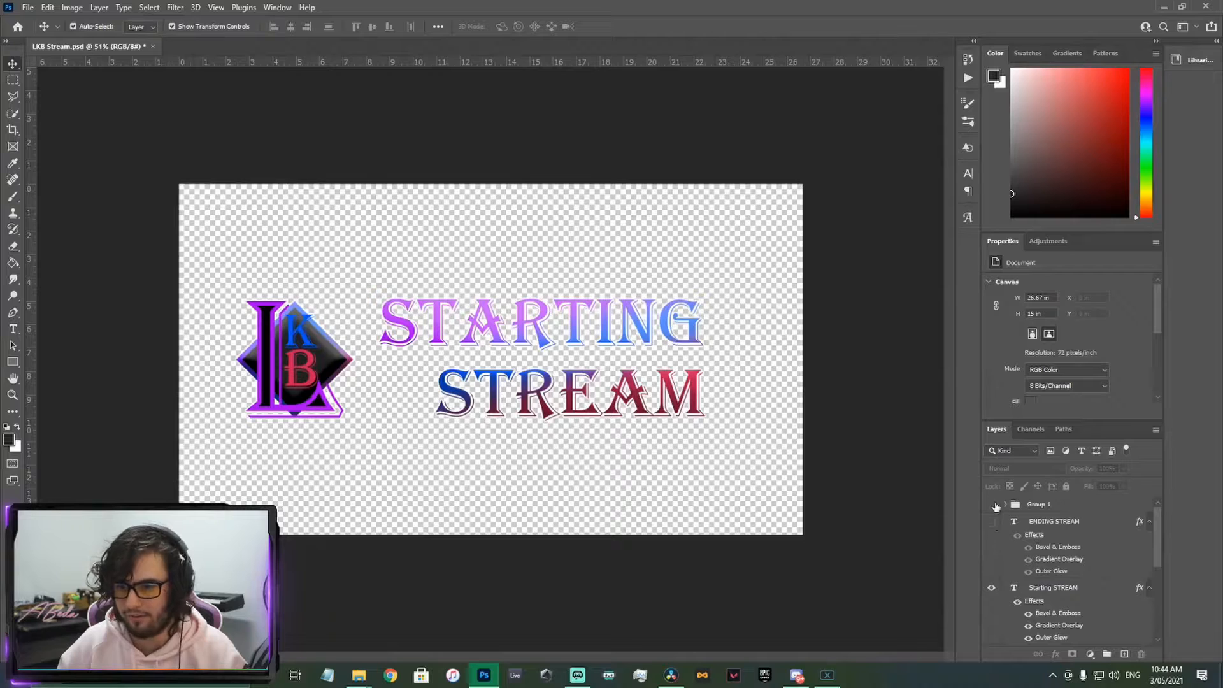
Show the social handles group and switch the visible title from the Starting STREAM layer to the ENDING STREAM layer
click(993, 505)
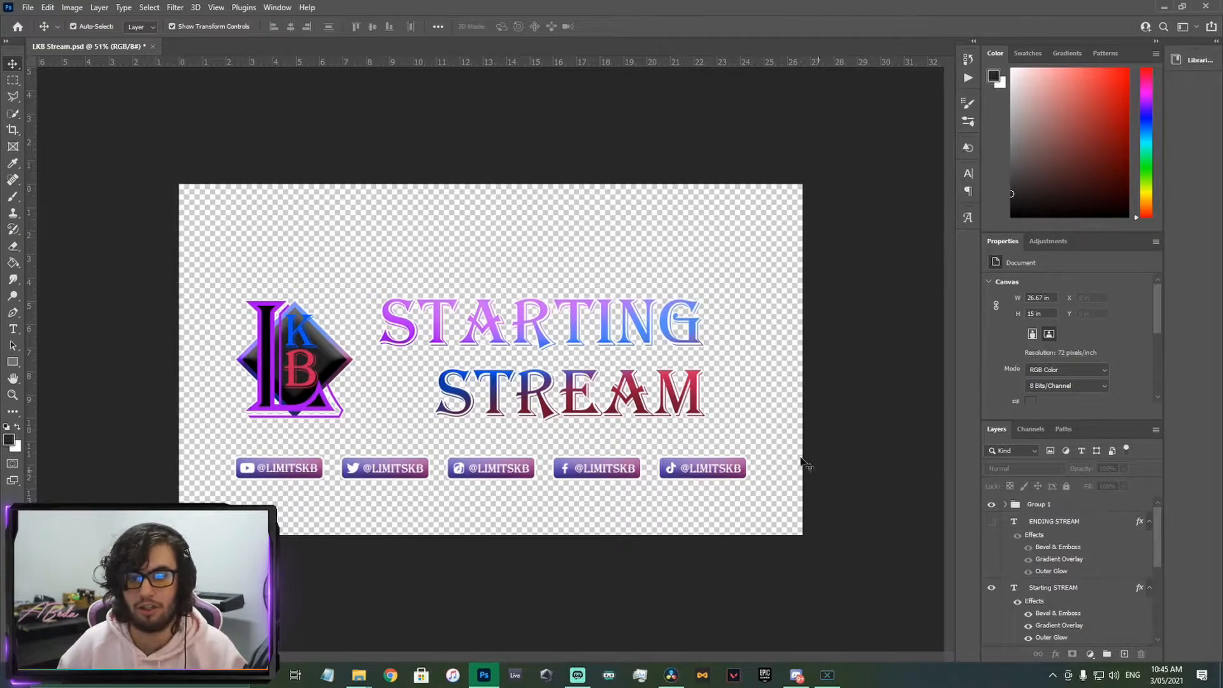
click(991, 504)
click(991, 521)
click(991, 587)
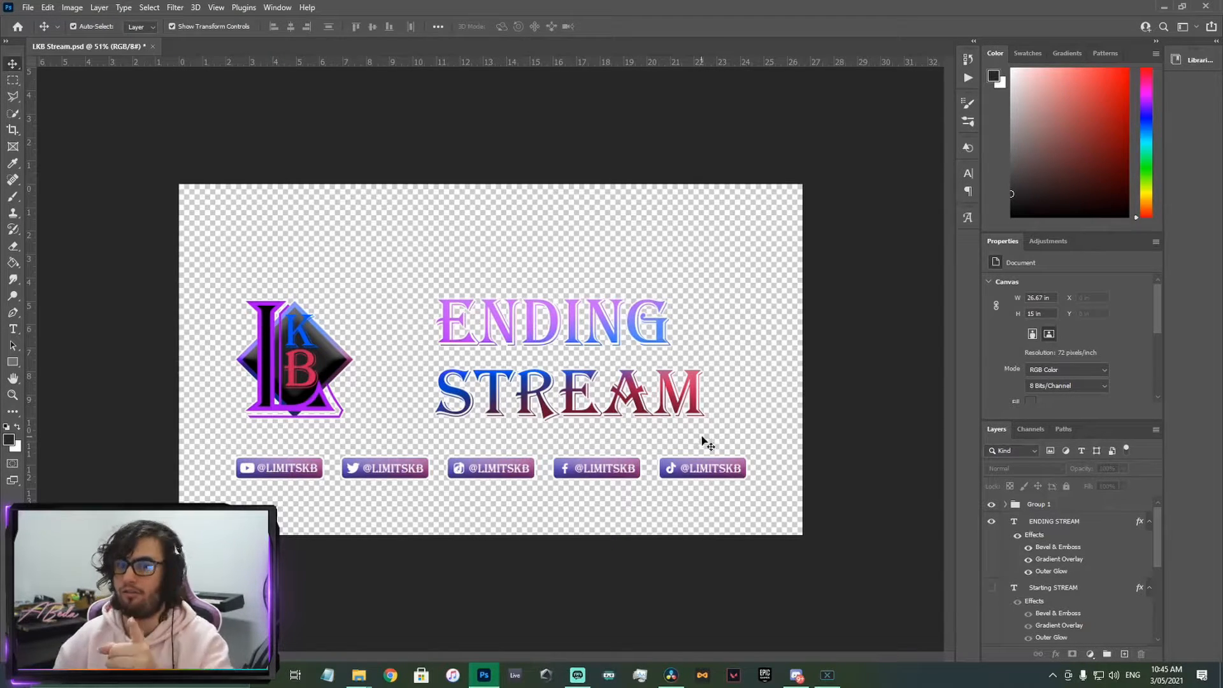
Switch to DaVinci Resolve, open the LKB project's timeline for editing and play the Starting Stream animation from the beginning
click(660, 627)
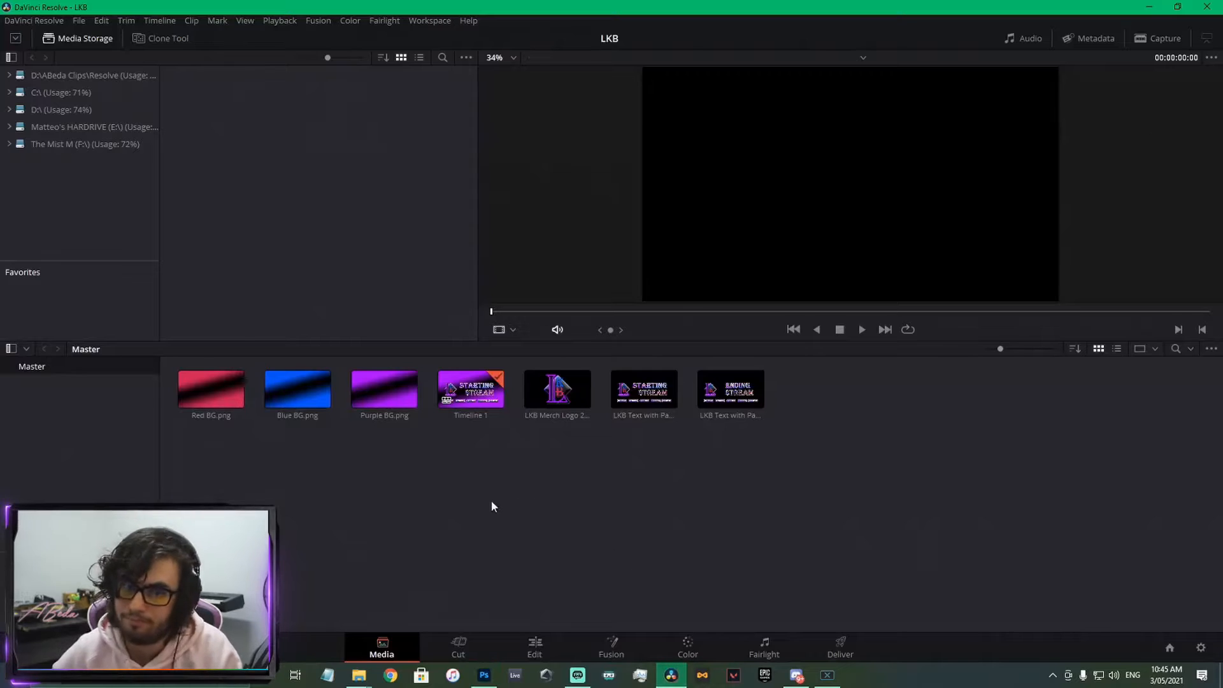
click(464, 651)
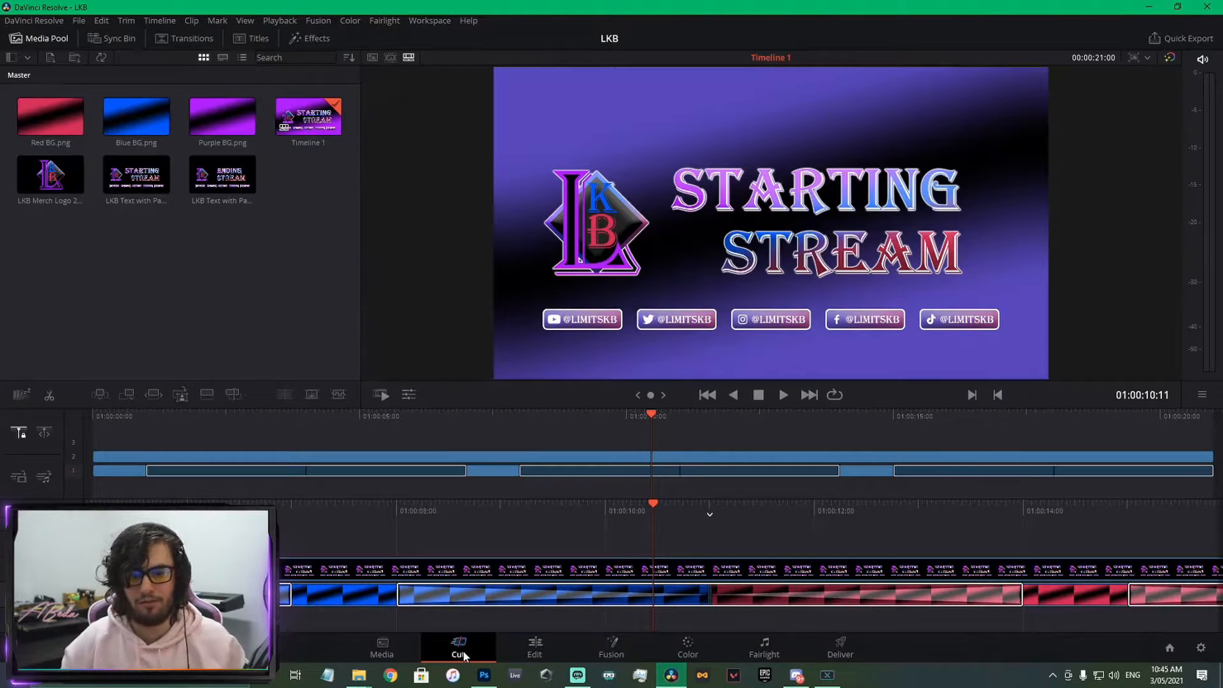
click(537, 653)
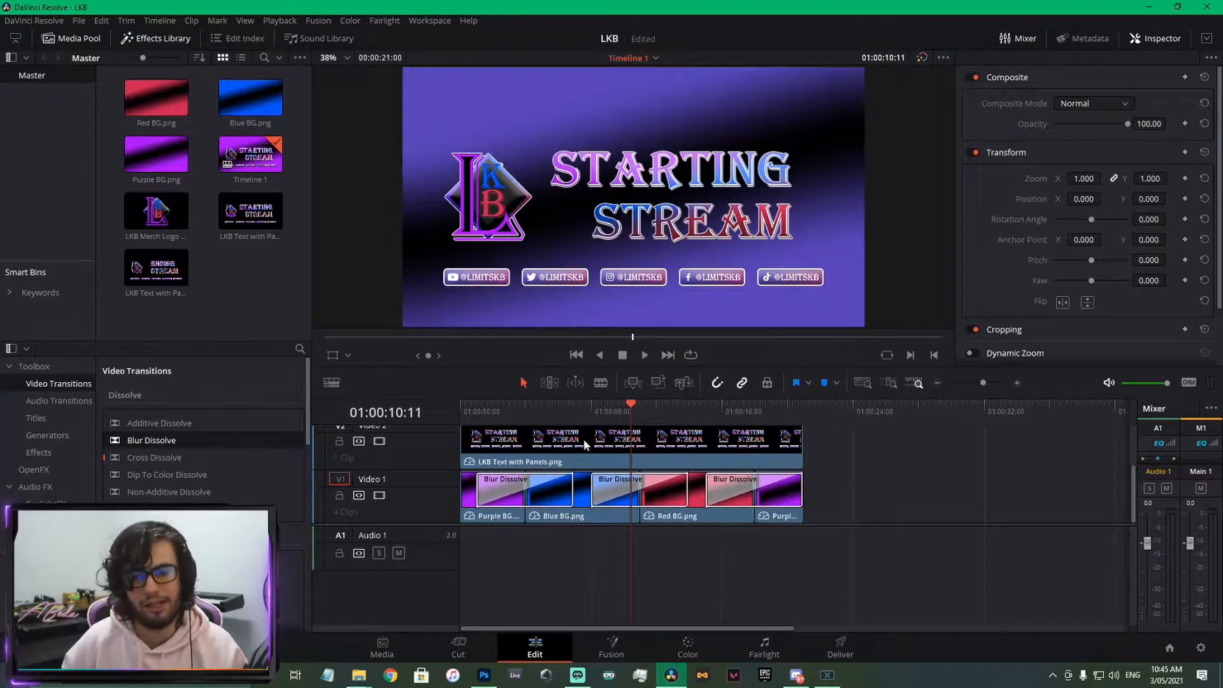
drag(627, 406, 385, 404)
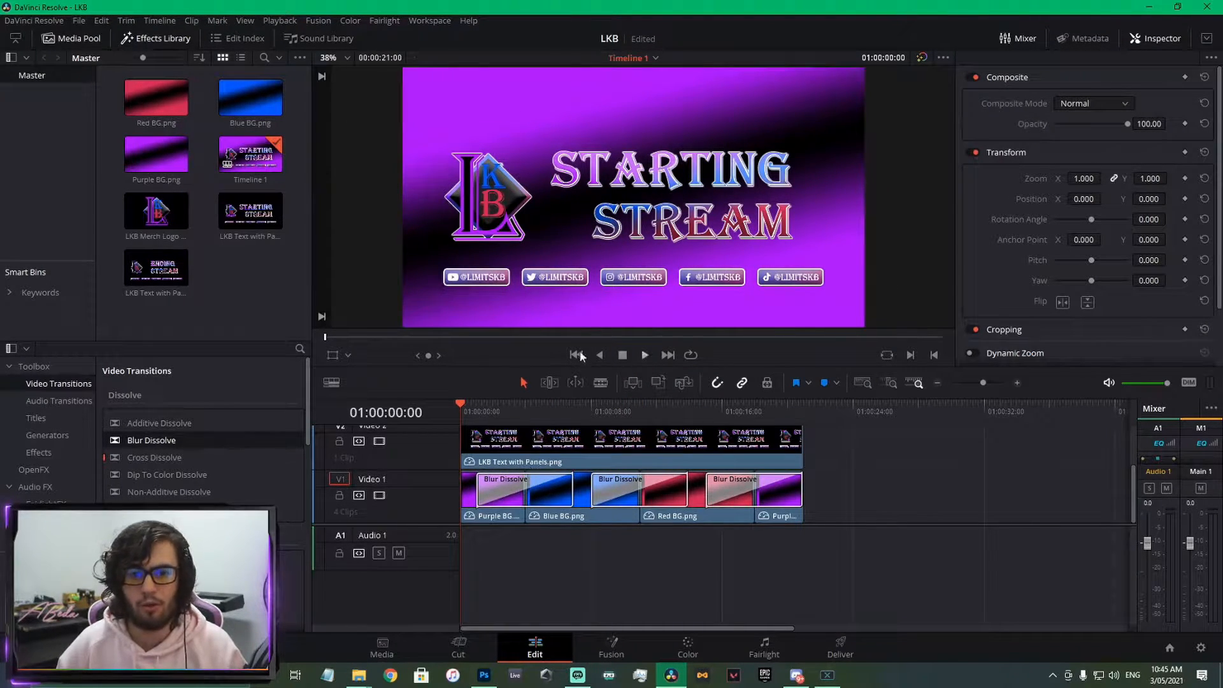
key(space)
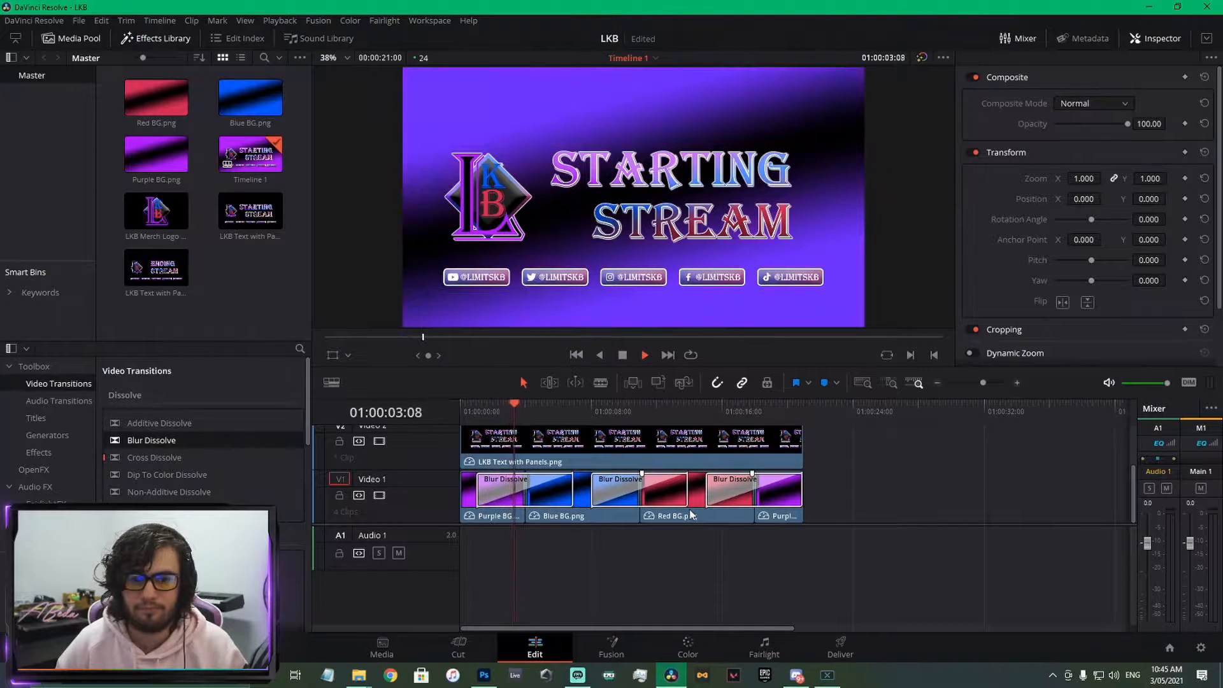
scroll(554, 484, up, 2)
scroll(548, 481, down, 2)
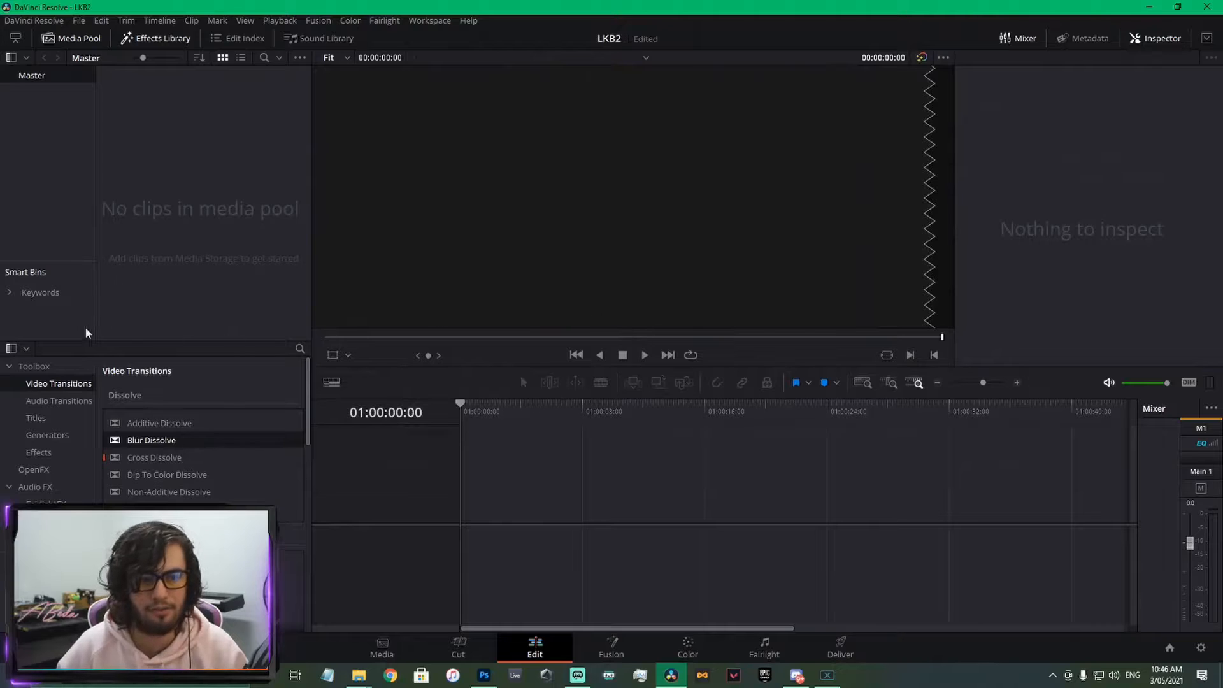
Import Blue BG, Purple BG, Red BG, LKB Text with Panels and LKB Text with Panels Ending from the LKB Stream folder
right_click(224, 180)
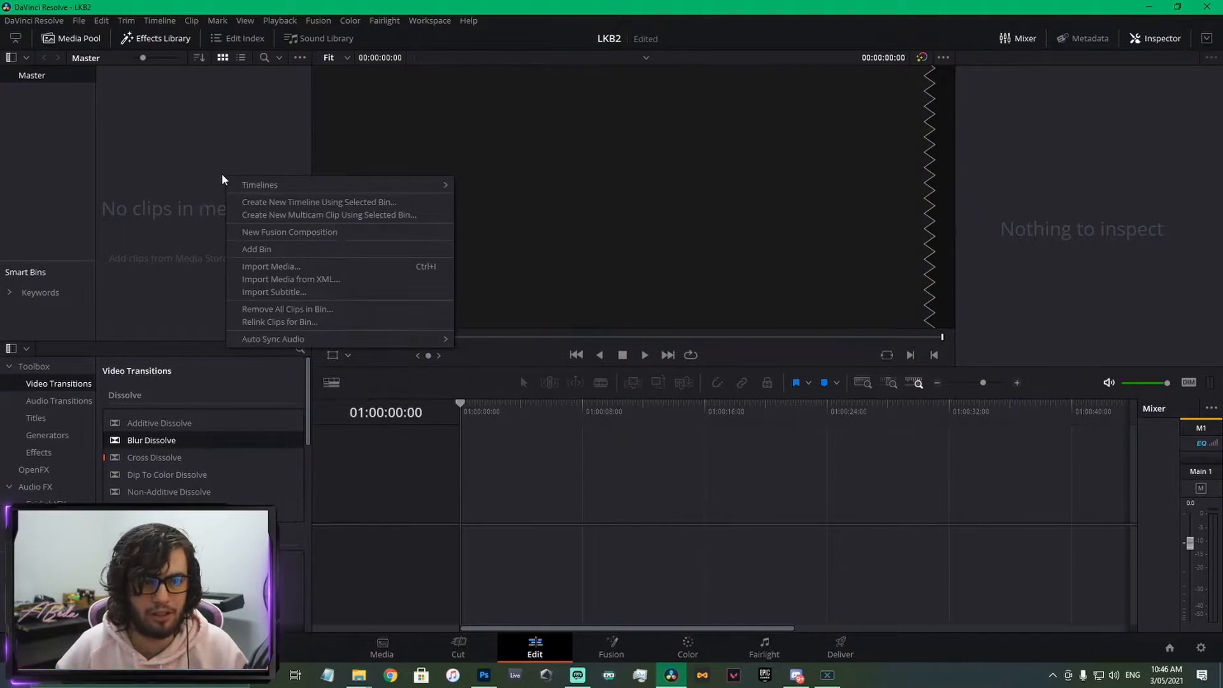
click(280, 265)
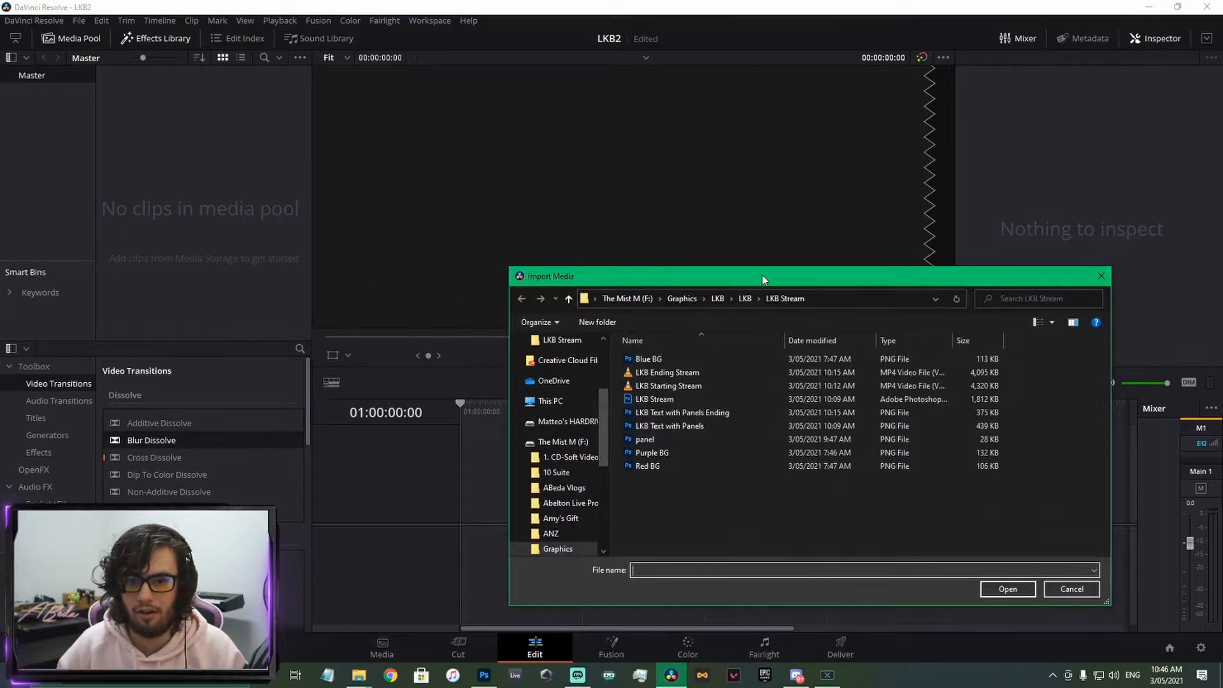
drag(761, 275, 468, 140)
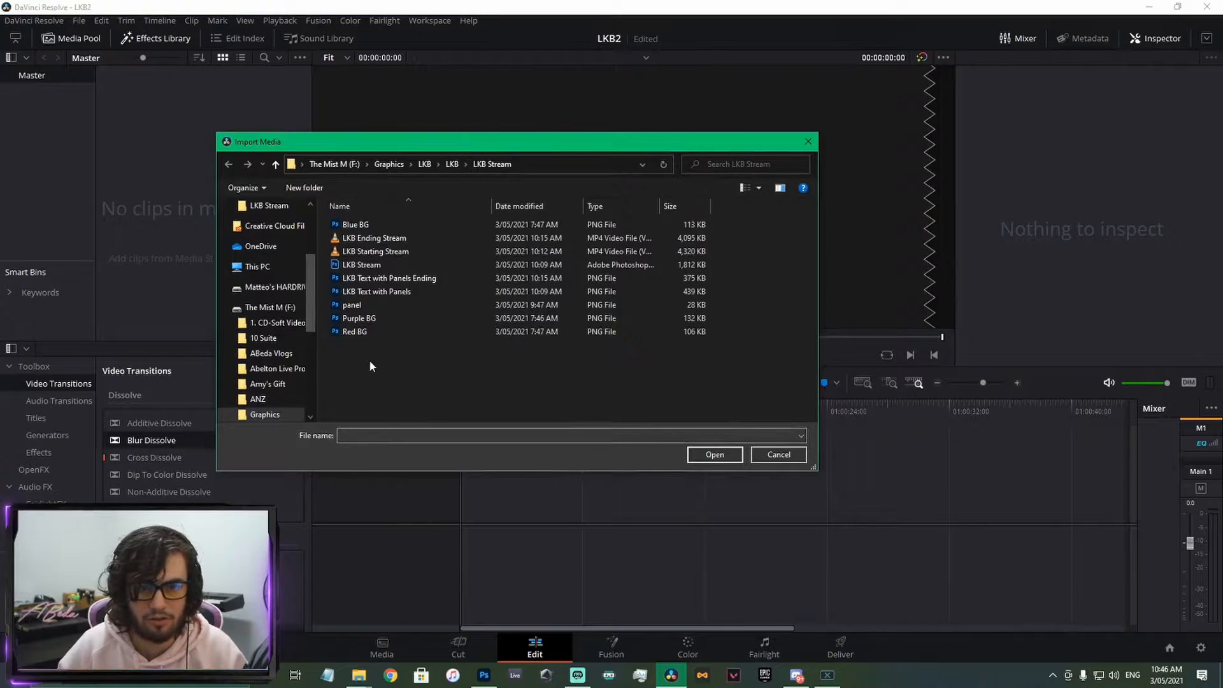
click(374, 223)
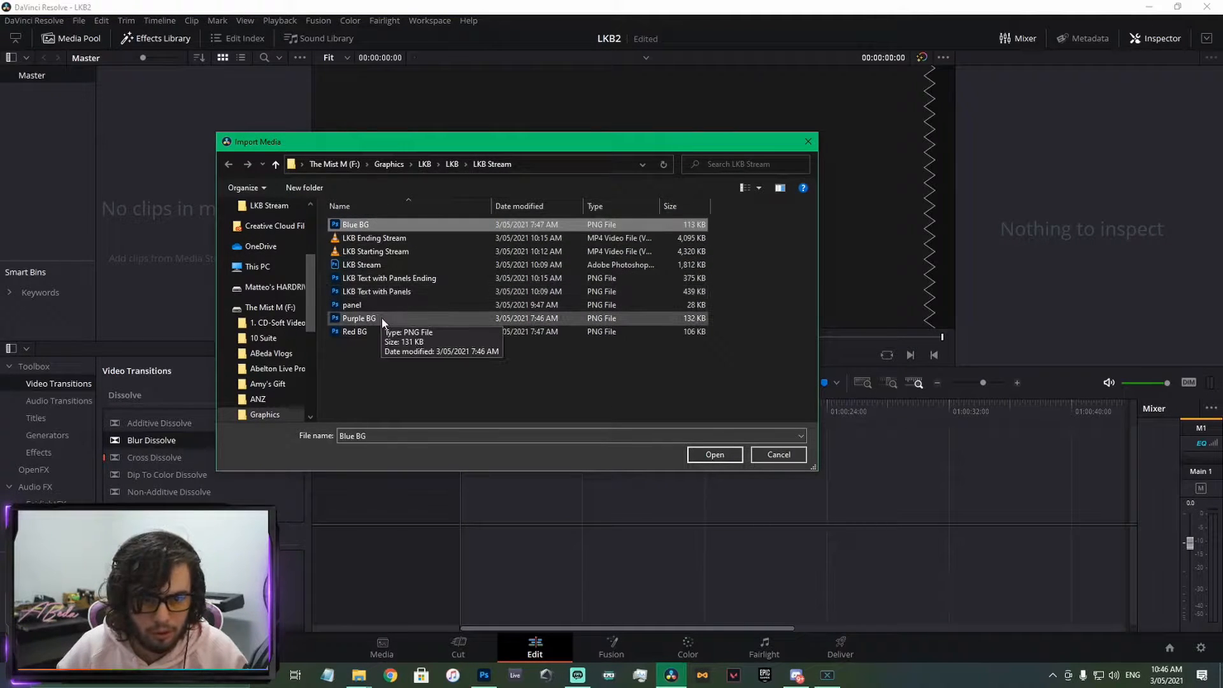
ctrl+click(376, 318)
ctrl+click(380, 334)
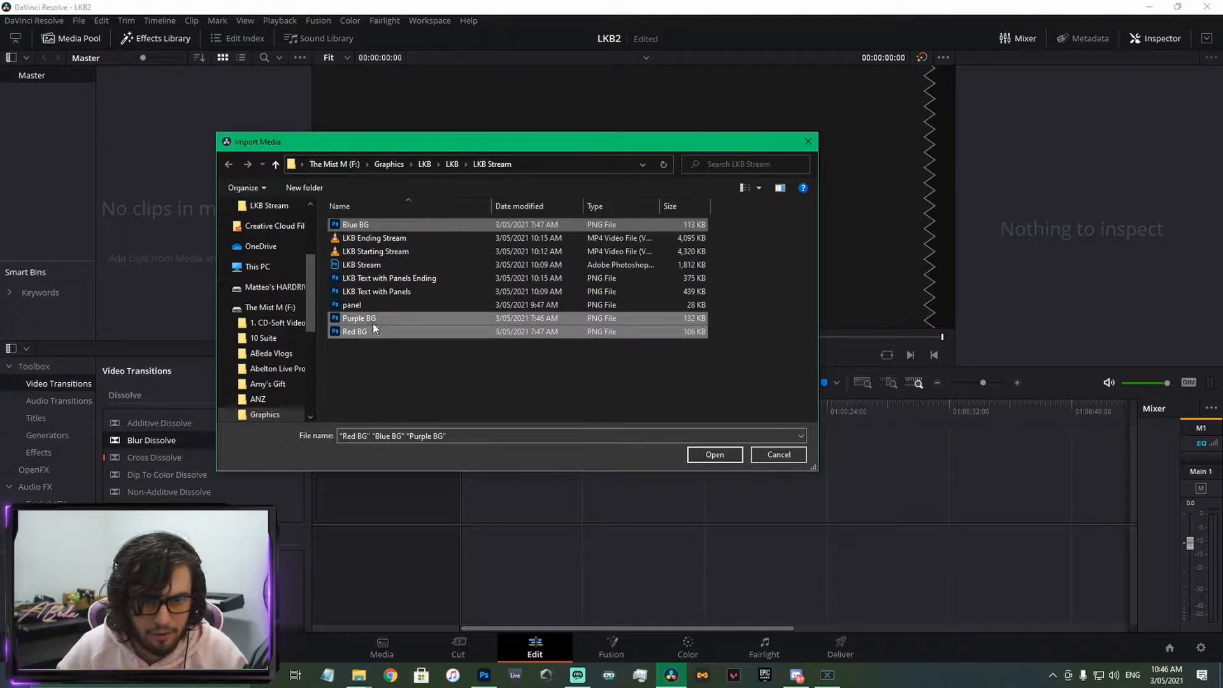
ctrl+click(397, 286)
ctrl+click(407, 278)
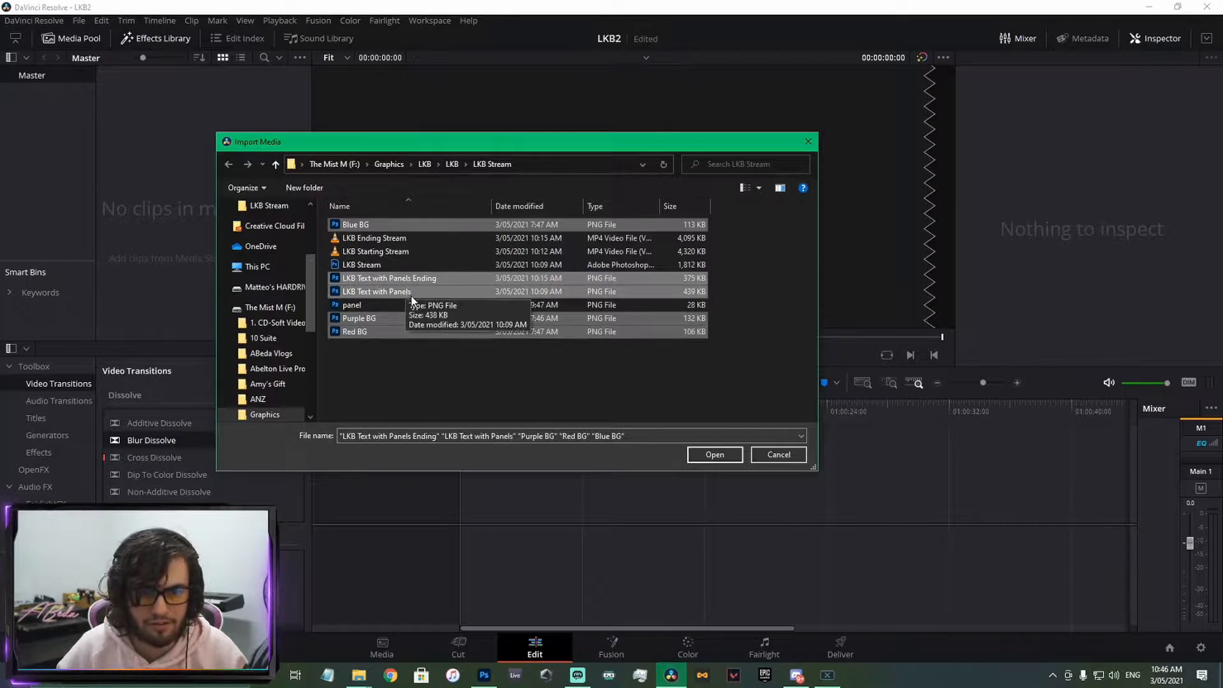
click(706, 453)
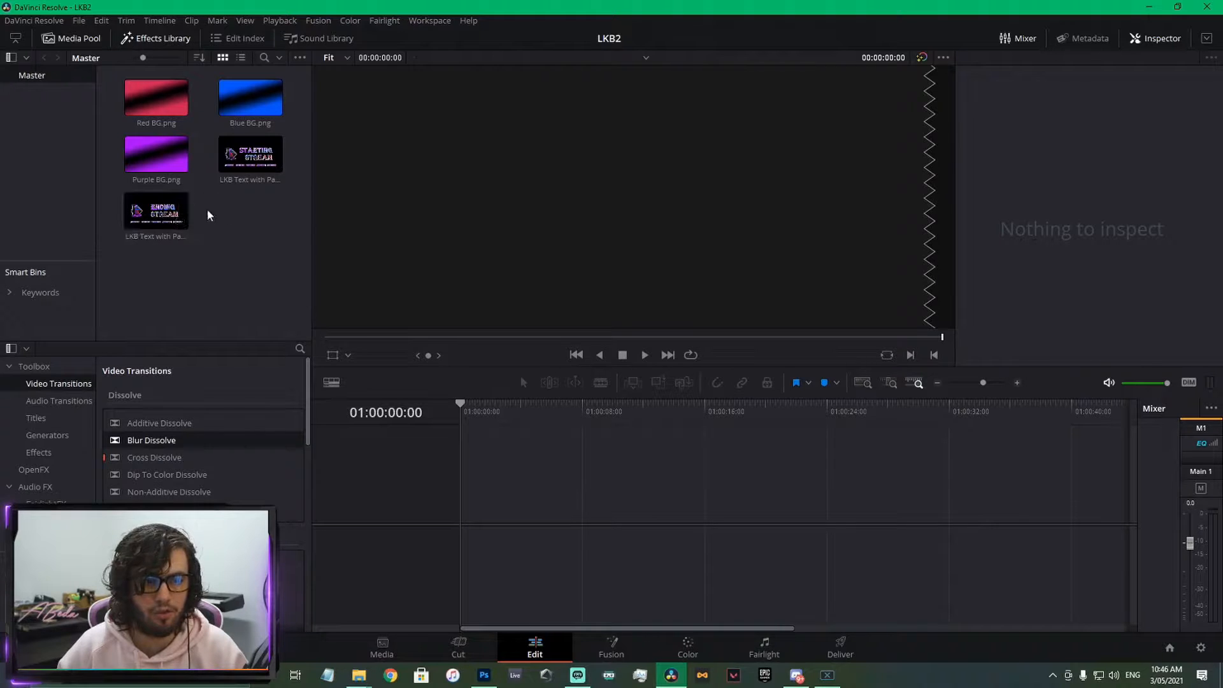
Place Purple BG.png at the start of a new timeline and set its clip duration to 7 seconds
drag(158, 155, 516, 499)
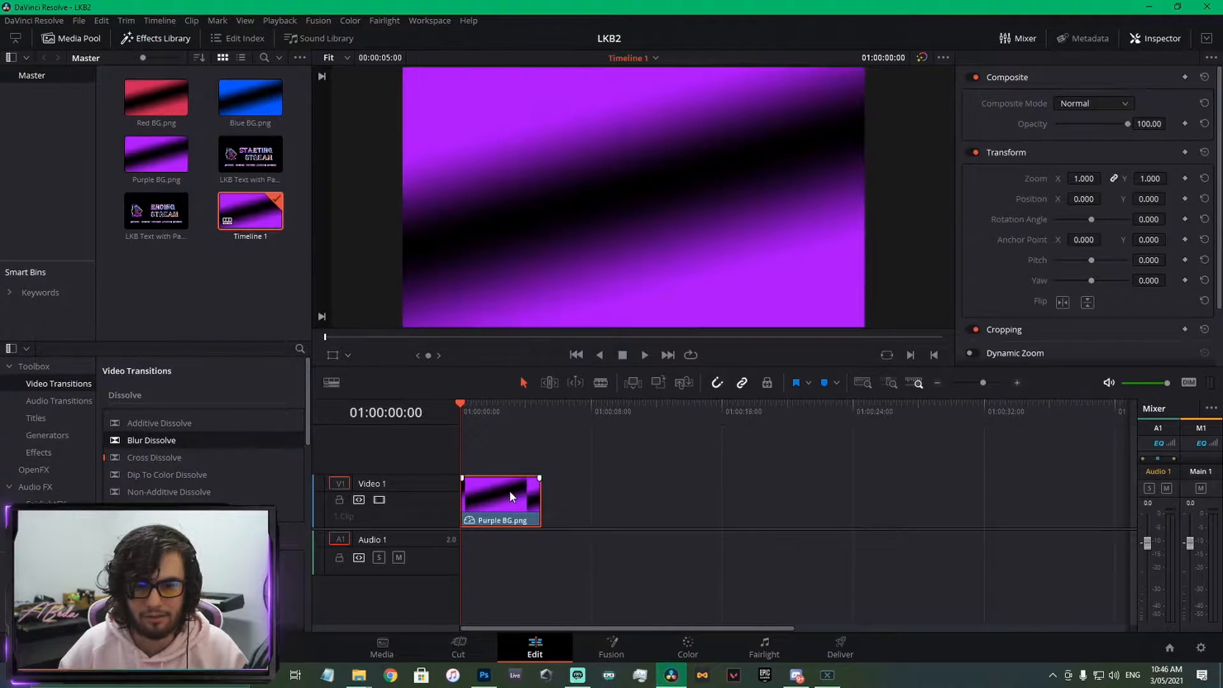
right_click(510, 495)
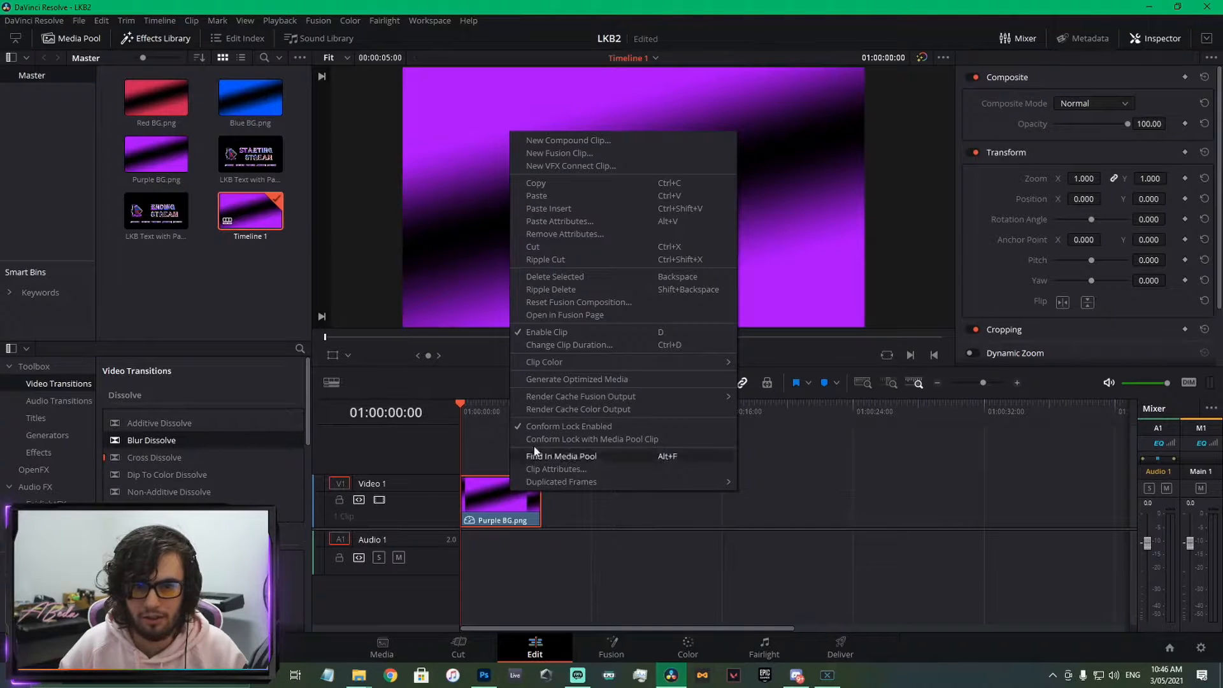
click(562, 346)
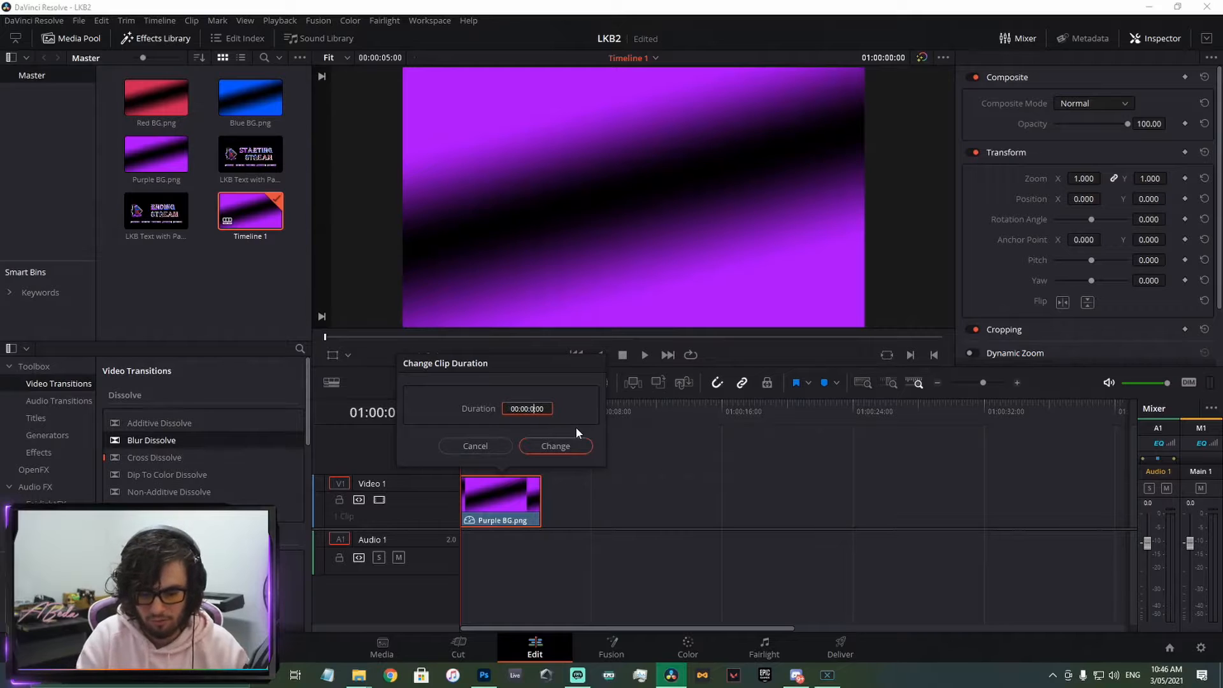
click(564, 446)
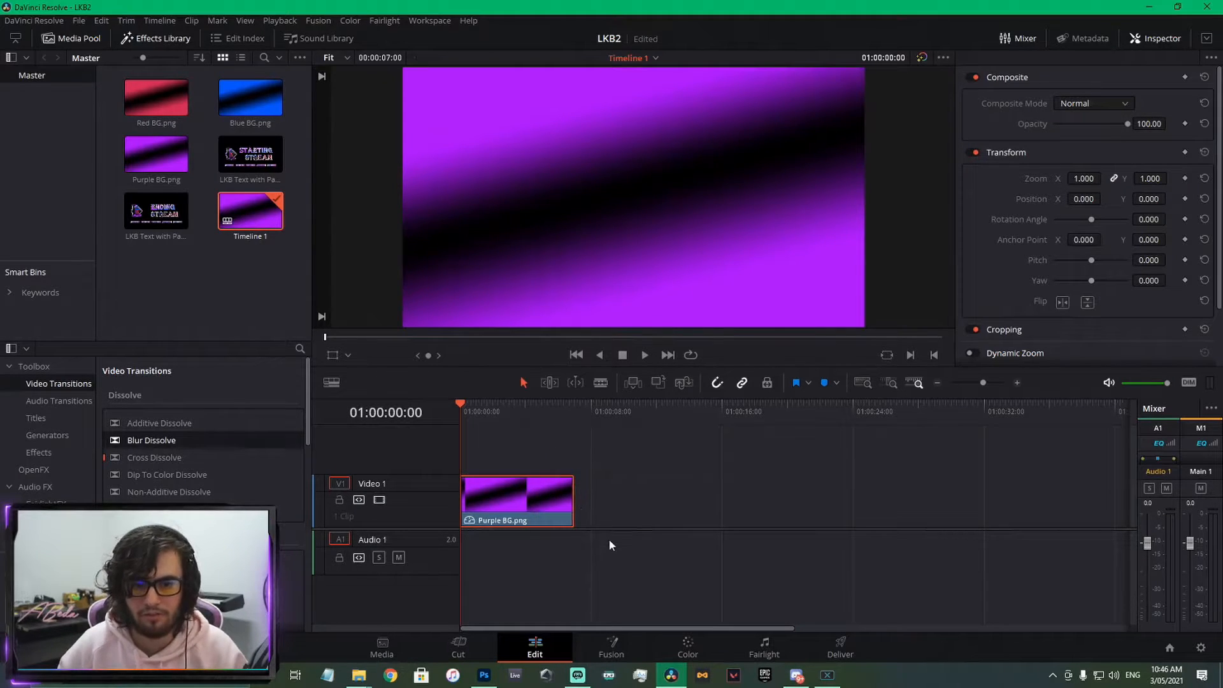
Add Blue BG.png and Red BG.png after the purple clip on Video 1, each 7 seconds long
click(250, 97)
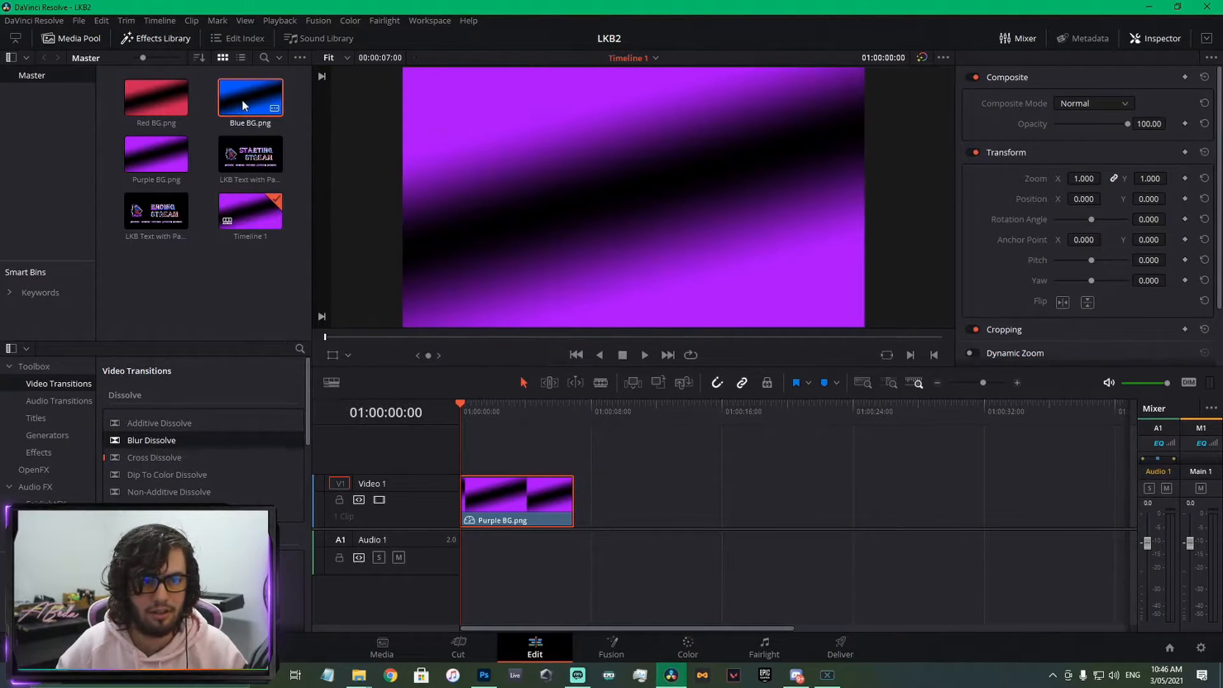
drag(242, 98, 636, 504)
click(687, 408)
click(152, 102)
drag(152, 105, 567, 453)
drag(475, 439, 710, 506)
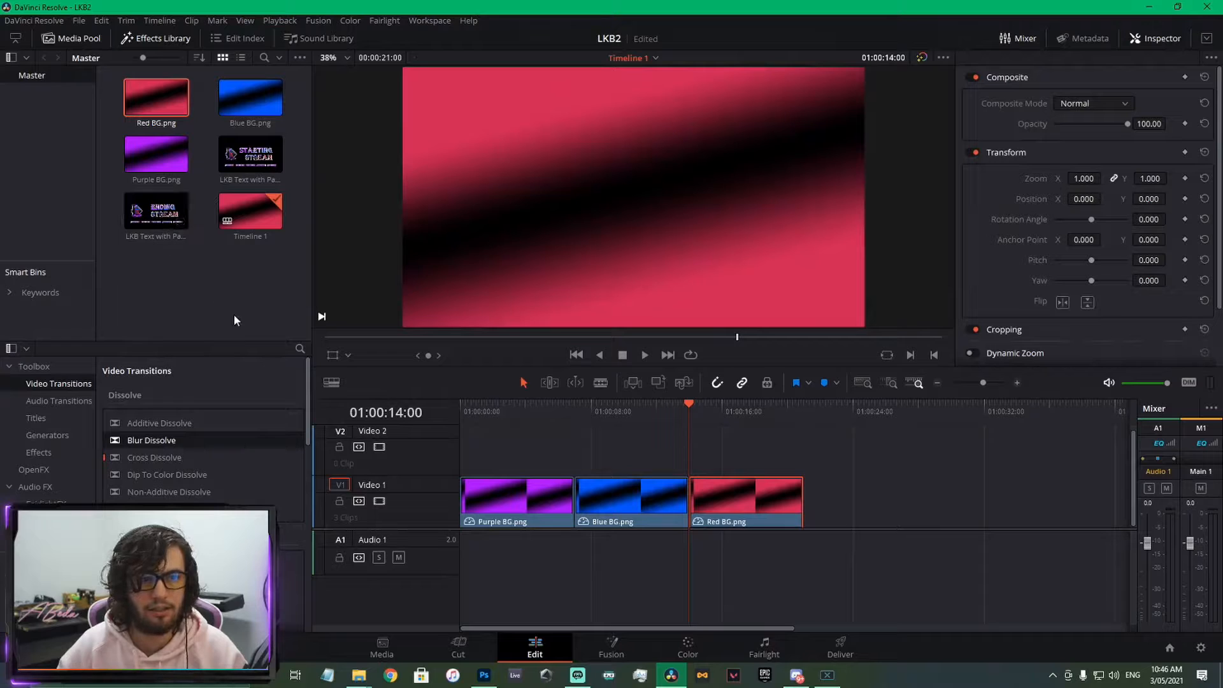
Lay the starting-stream LKB Text with Panels.png on Video 2 across the full length of the three backgrounds
click(212, 267)
drag(149, 231, 798, 458)
drag(676, 408, 449, 425)
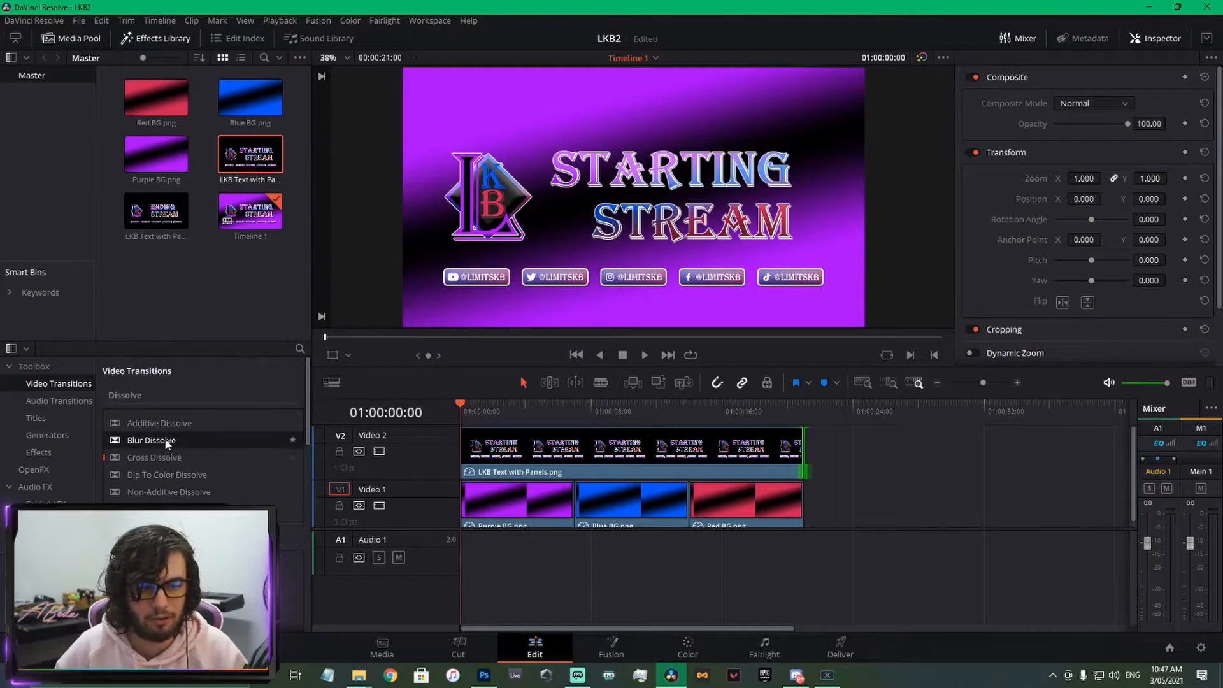
Add a Blur Dissolve transition at the cut between the purple and blue background clips
click(174, 441)
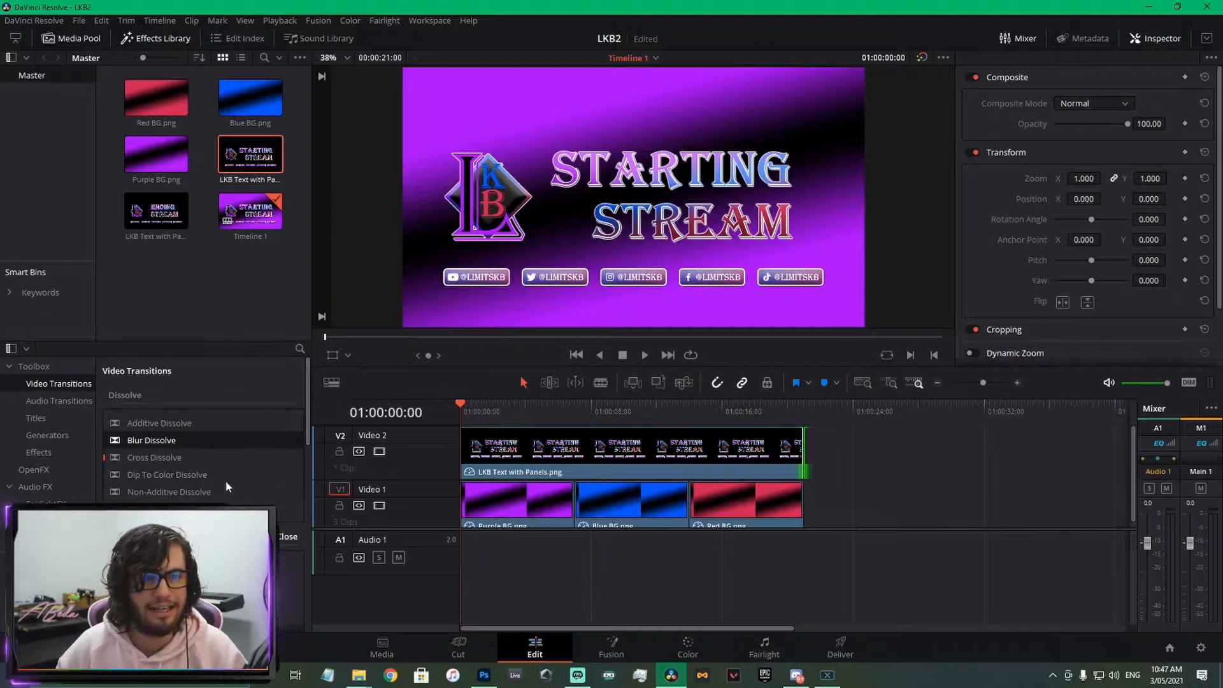
click(145, 40)
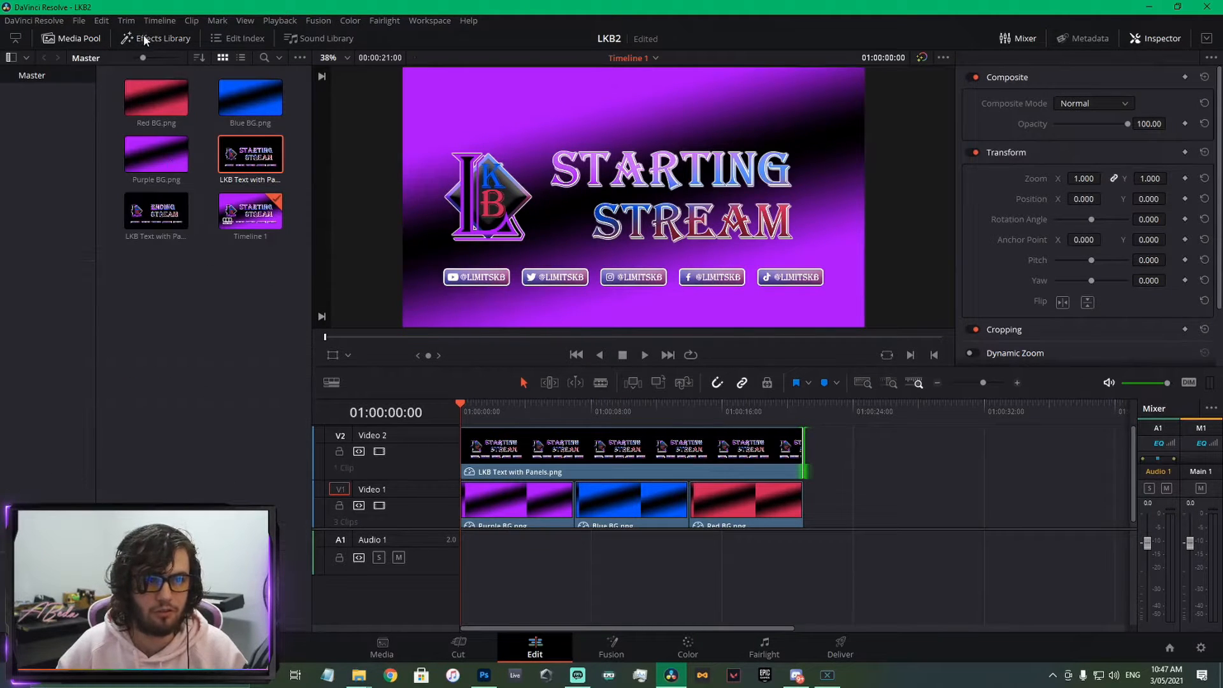
click(153, 39)
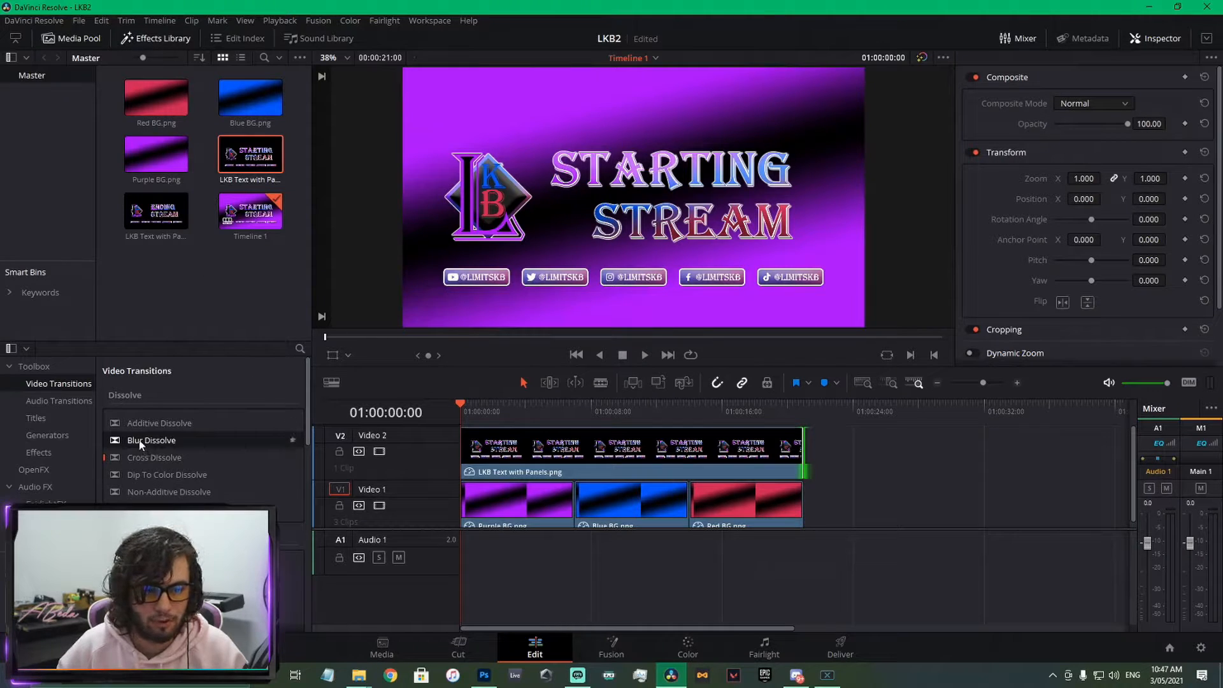
drag(142, 444, 561, 498)
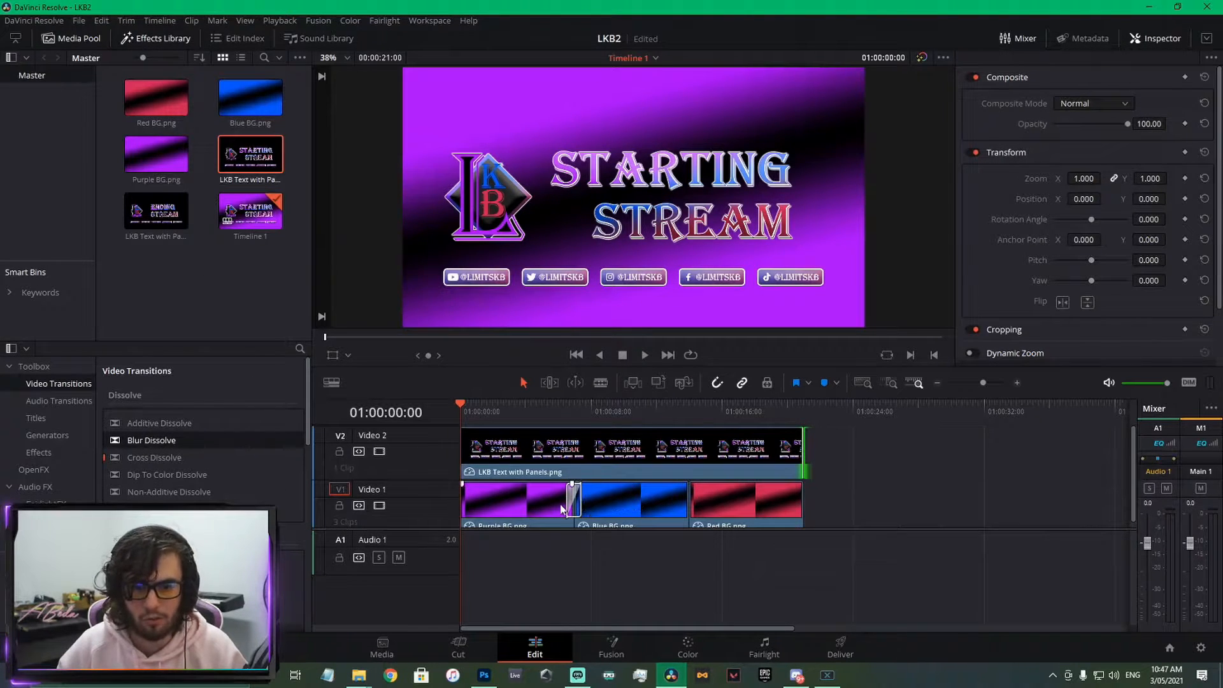
Play back the timeline across the cut from purple to blue to check the Blur Dissolve
scroll(561, 498, up, 4)
scroll(563, 497, down, 2)
click(604, 408)
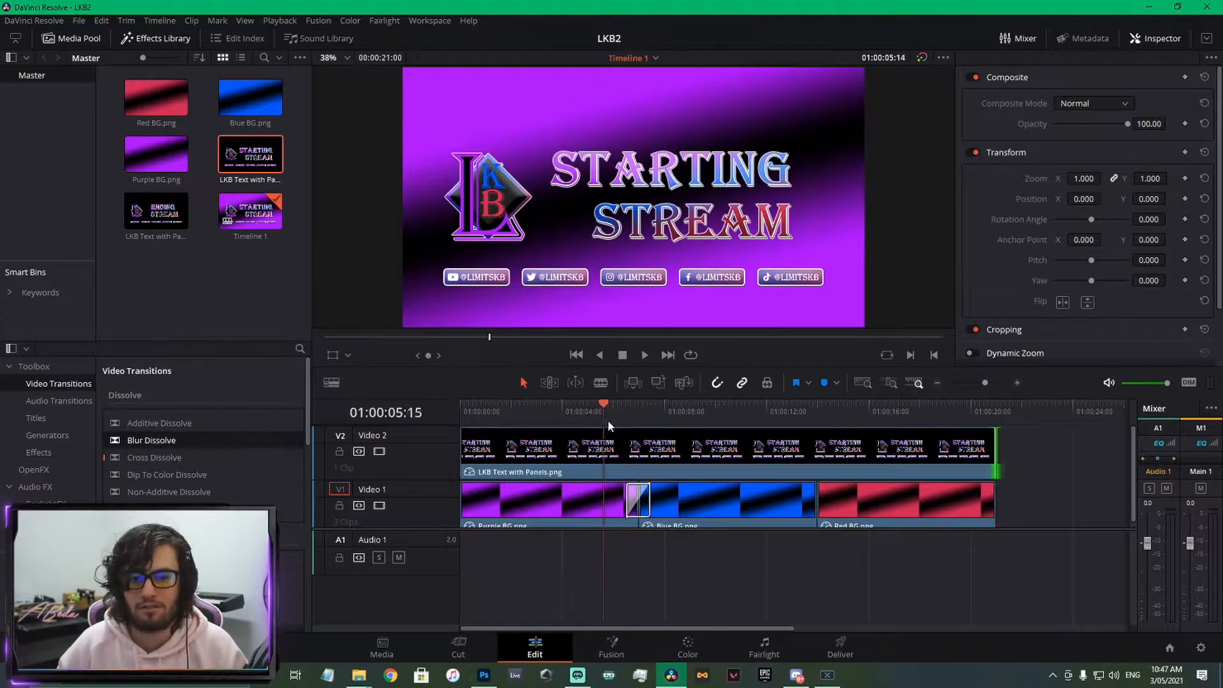
mouse_move(609, 420)
mouse_down()
mouse_move(642, 420)
mouse_move(625, 422)
mouse_up()
key(space)
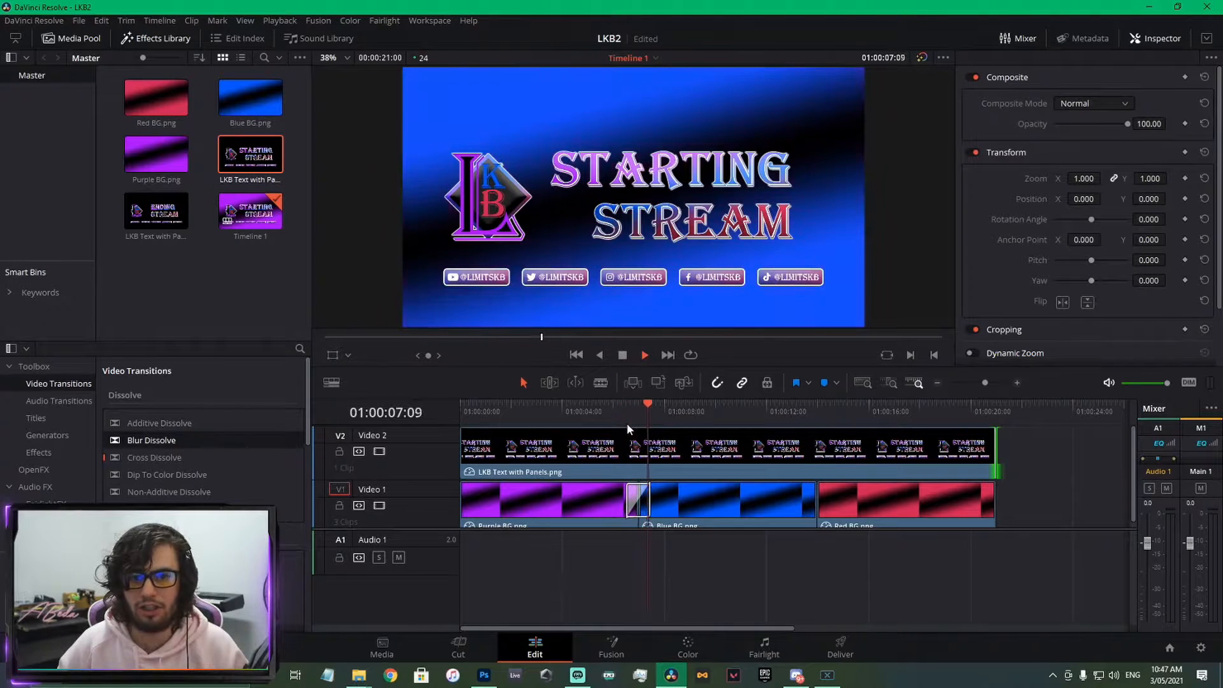
click(627, 423)
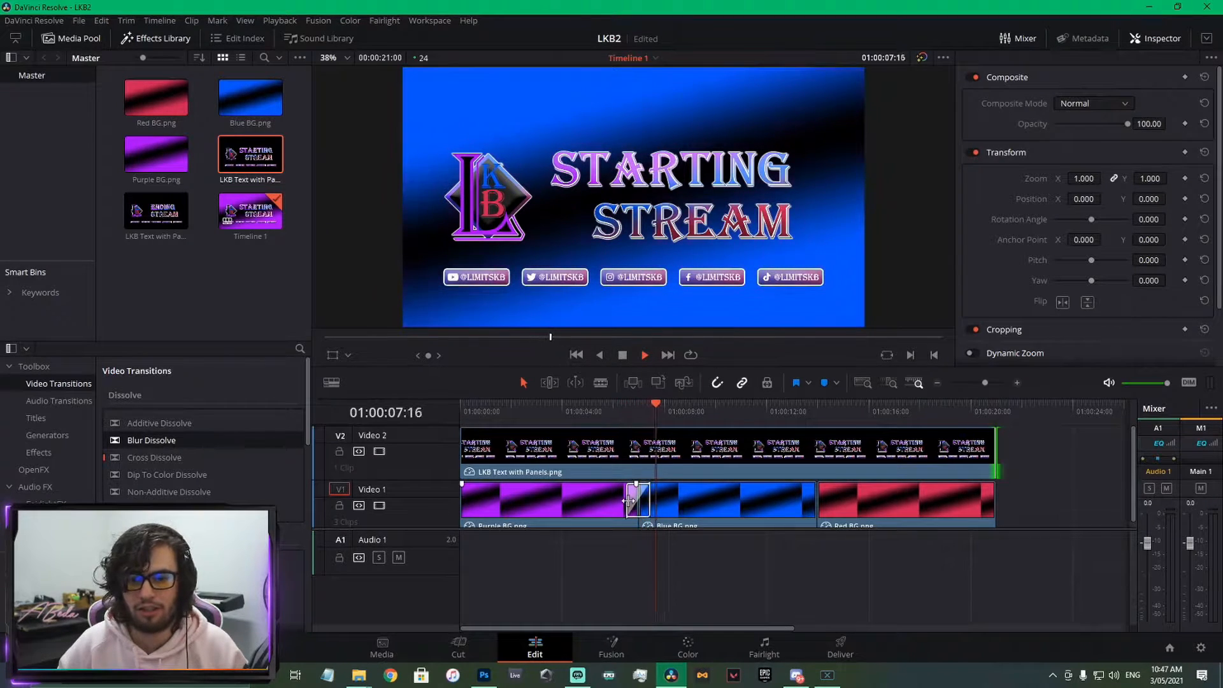
Lengthen the Blur Dissolve between the purple and blue clips to about 6.1 seconds, centered on the cut
drag(629, 501, 560, 500)
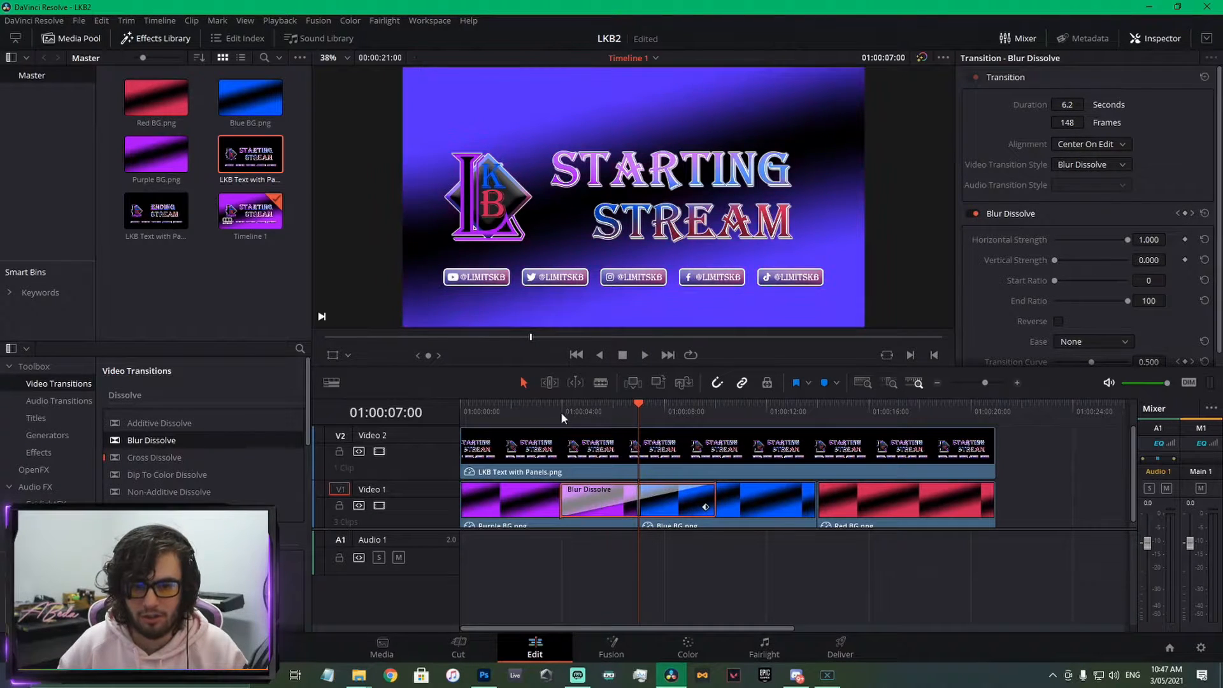
click(561, 411)
drag(573, 408, 573, 411)
scroll(575, 460, up, 2)
drag(704, 498, 707, 498)
click(707, 408)
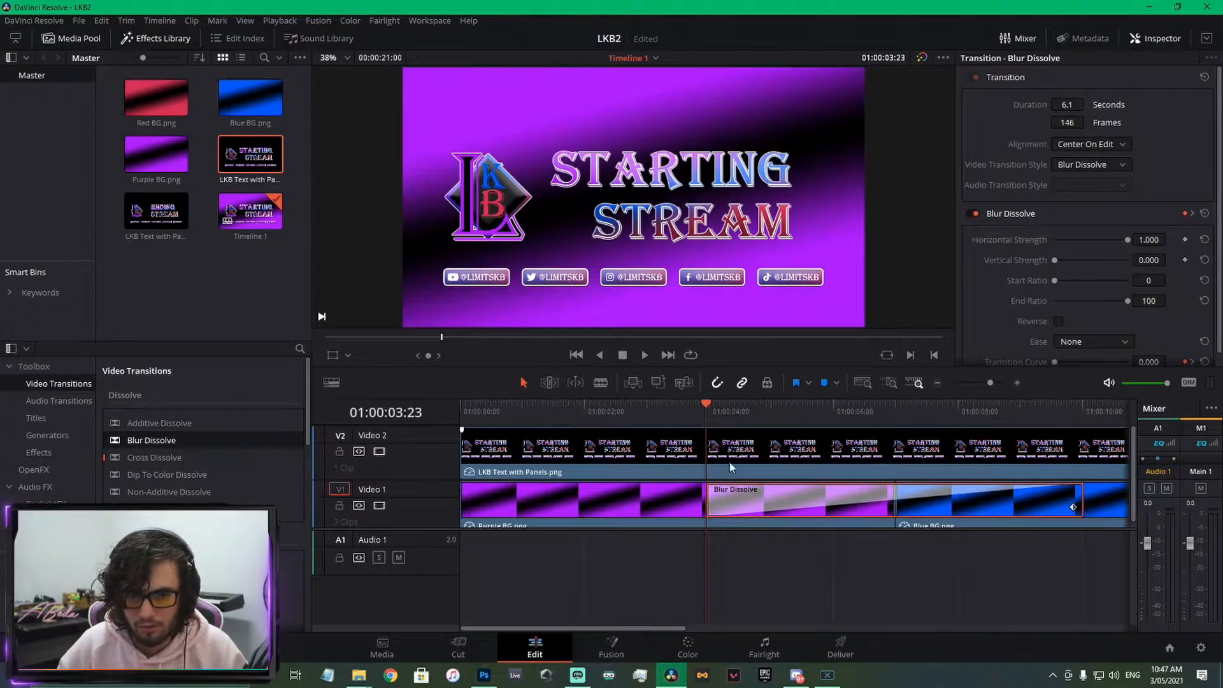
Fine-tune the Blur Dissolve's start to 01:00:04:00, giving a transition of 6.0 seconds (144 frames)
scroll(728, 459, up, 1)
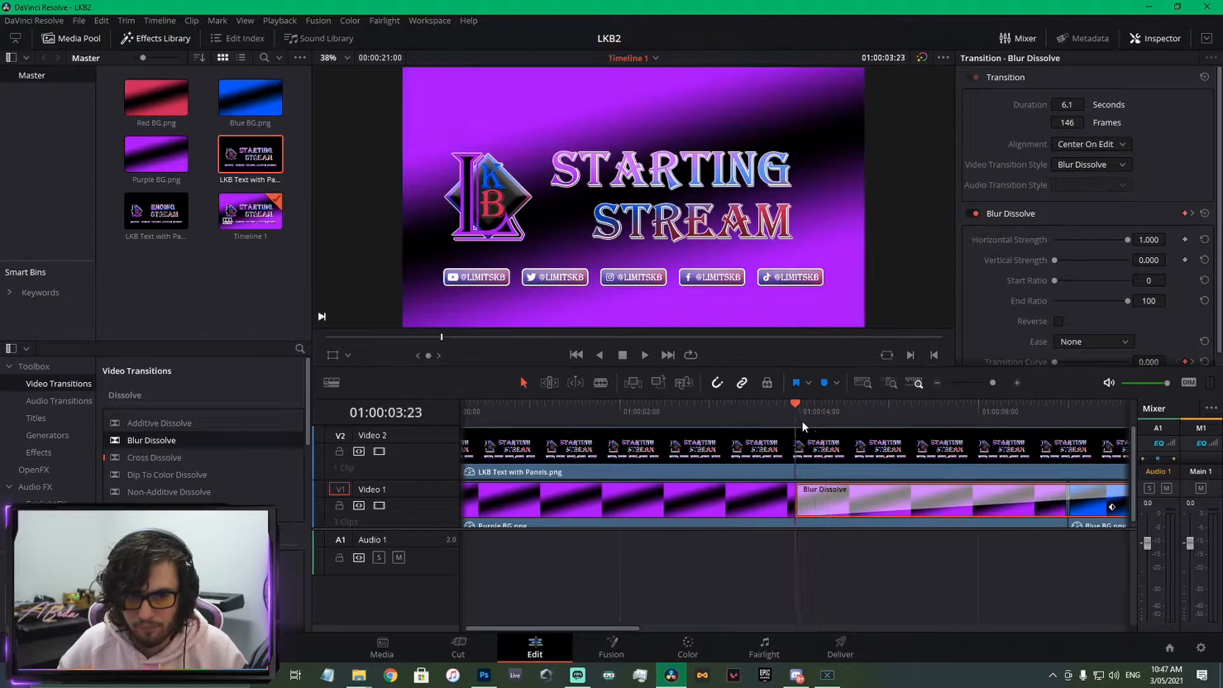
click(809, 421)
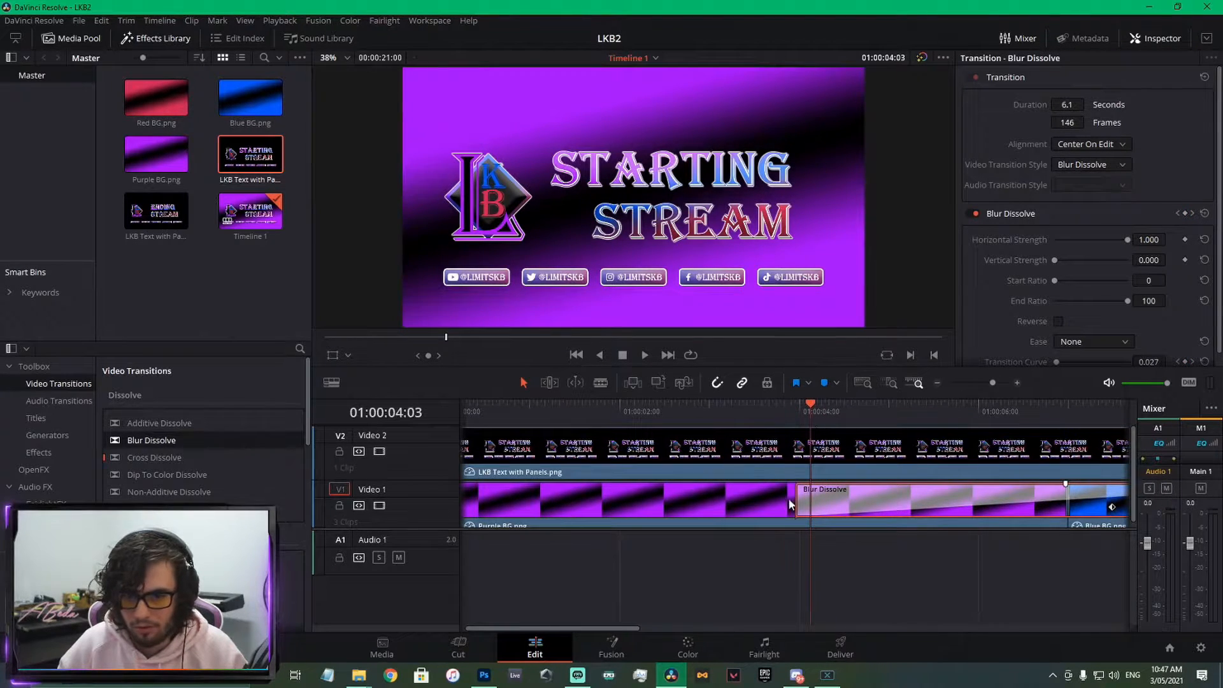
drag(797, 498, 772, 515)
scroll(811, 492, up, 1)
click(771, 403)
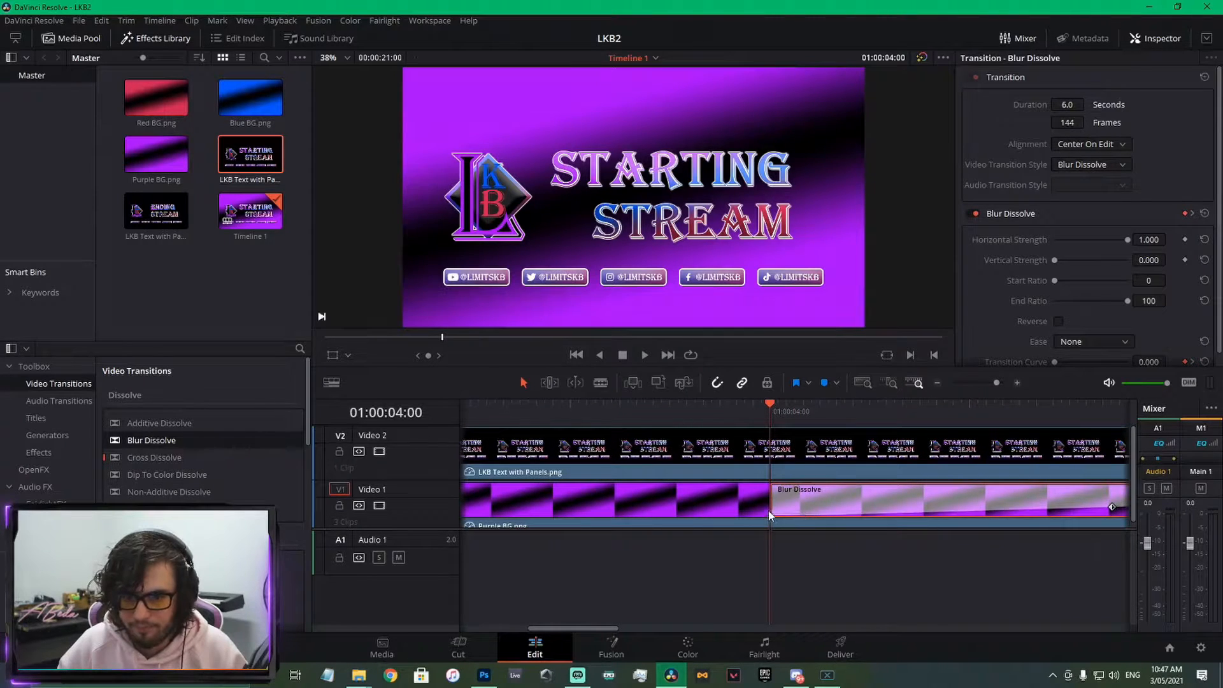
scroll(703, 488, down, 5)
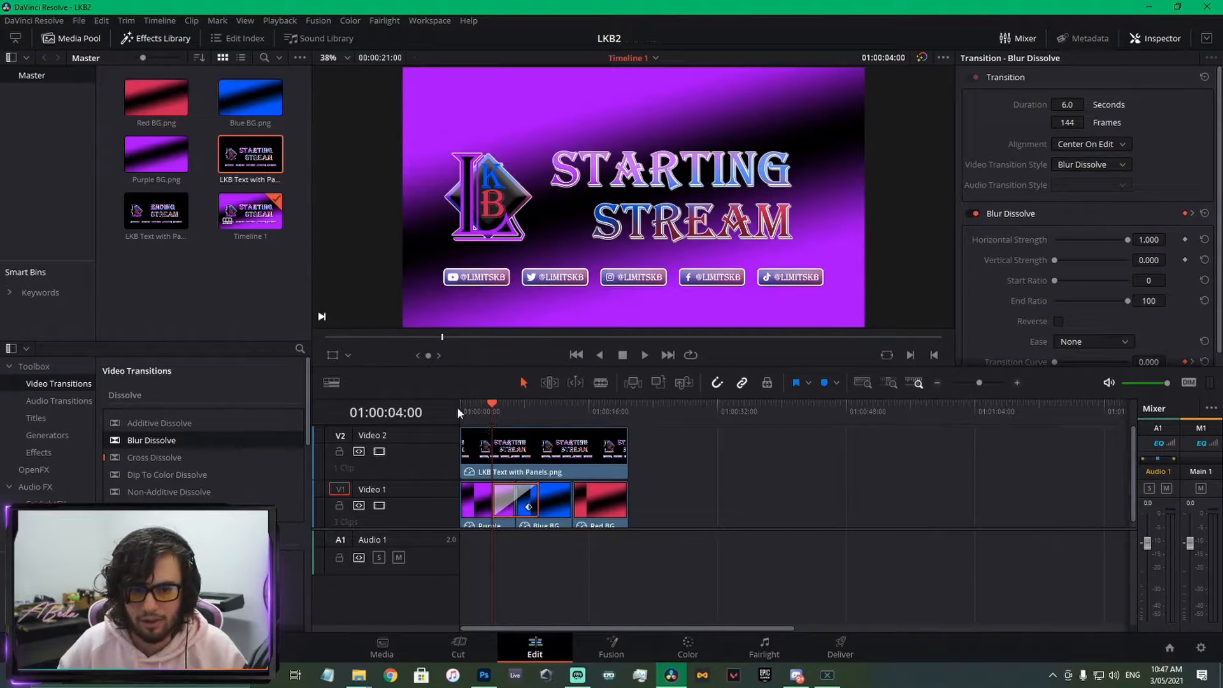
Play back the timeline across the purple-to-blue Blur Dissolve to review the blend
drag(460, 411, 489, 414)
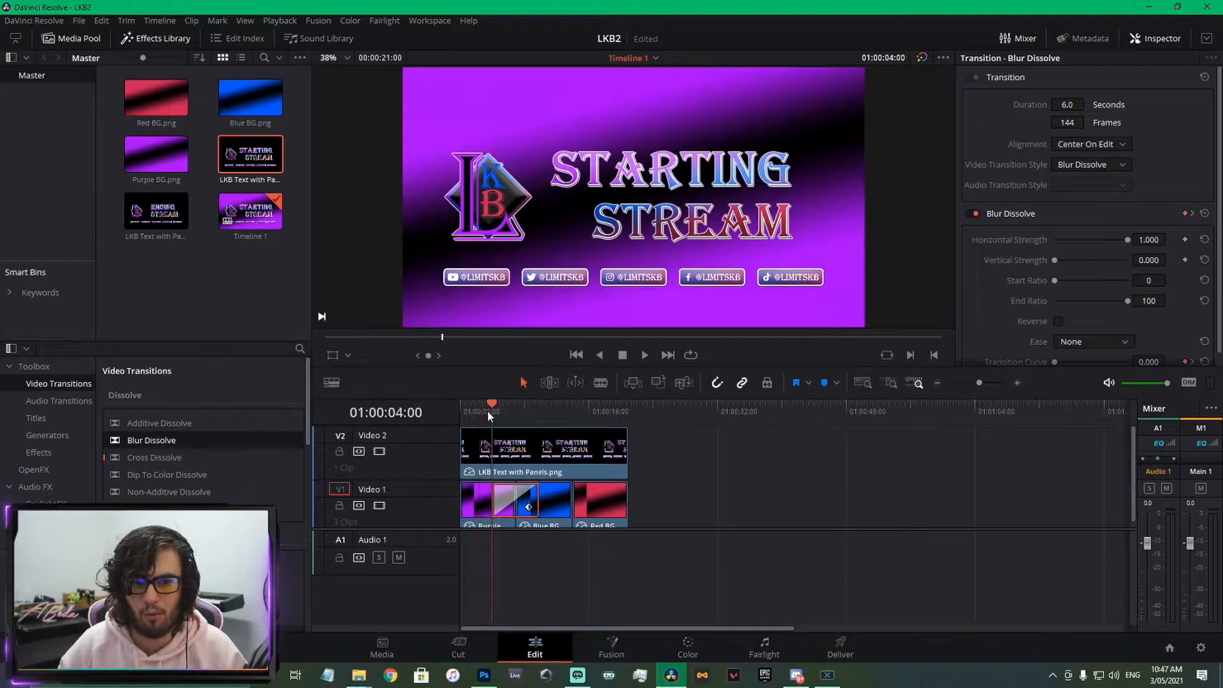
key(space)
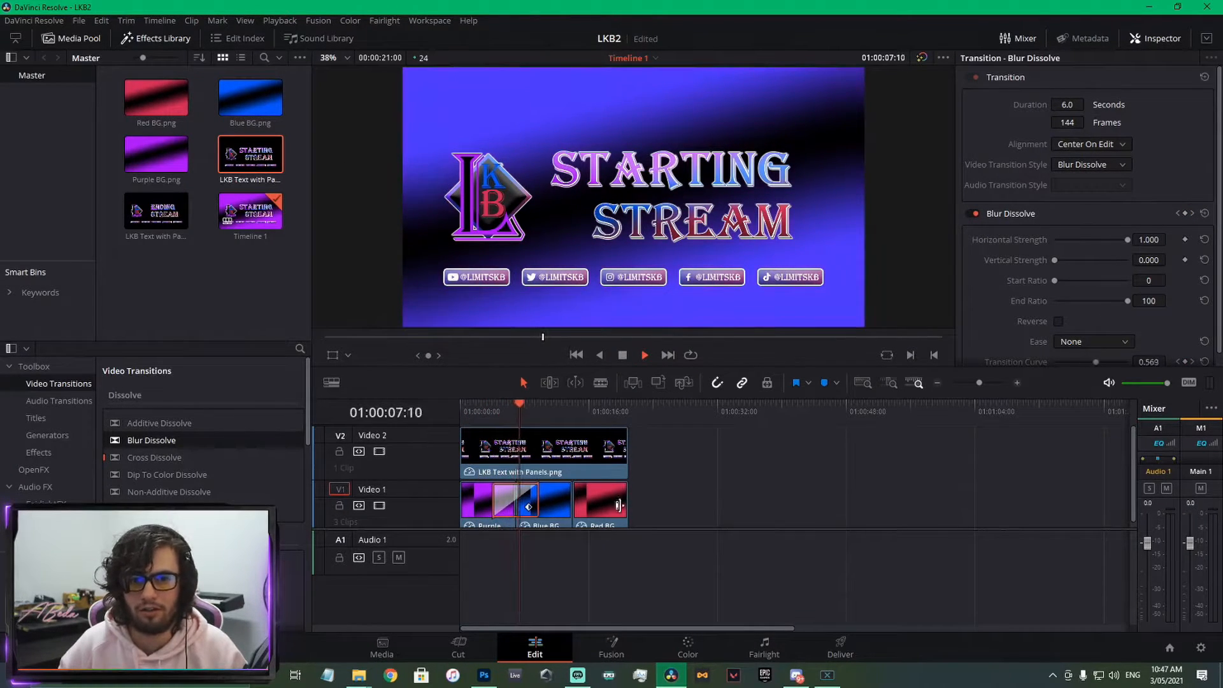
key(space)
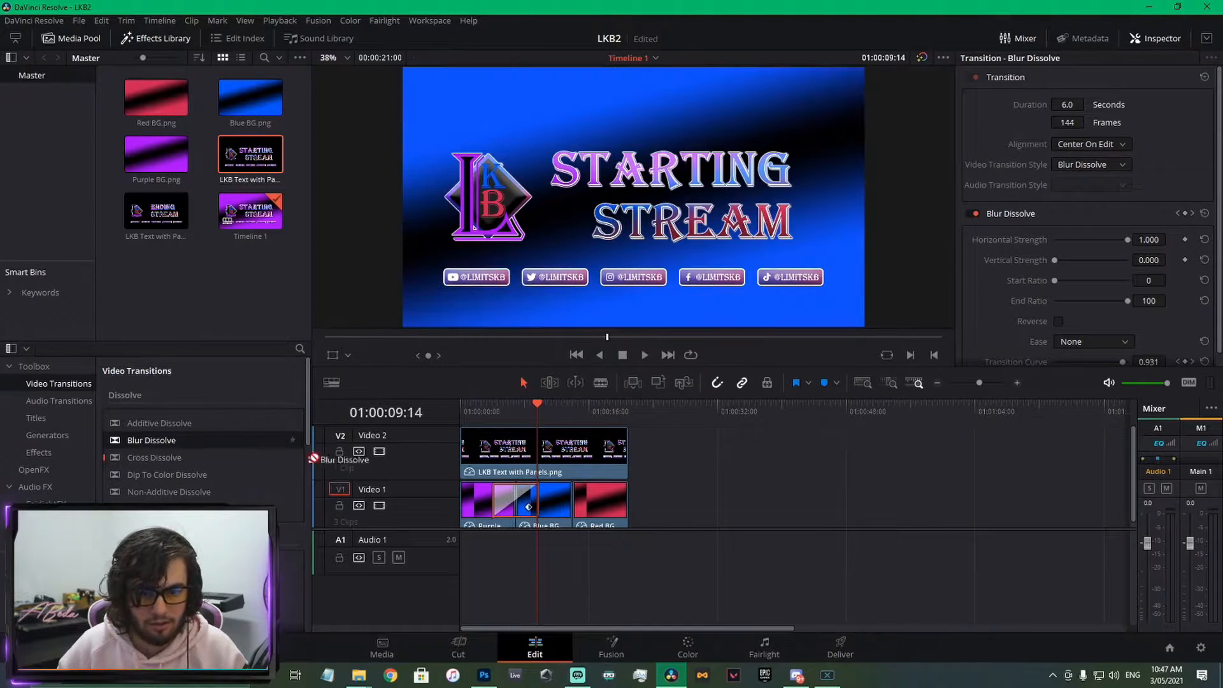
Add a Blur Dissolve at the cut between the blue and red clips and lengthen it to 6.0 seconds, starting at 01:00:11:00
drag(314, 458, 574, 507)
scroll(574, 508, up, 5)
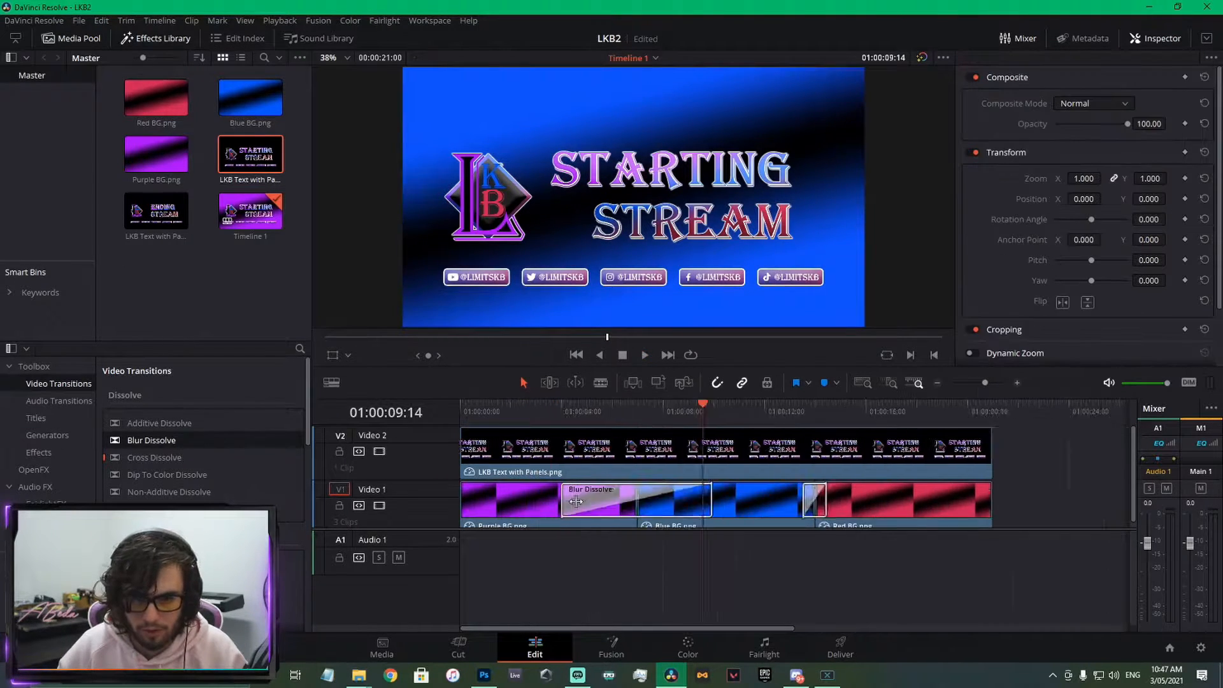
scroll(943, 510, up, 3)
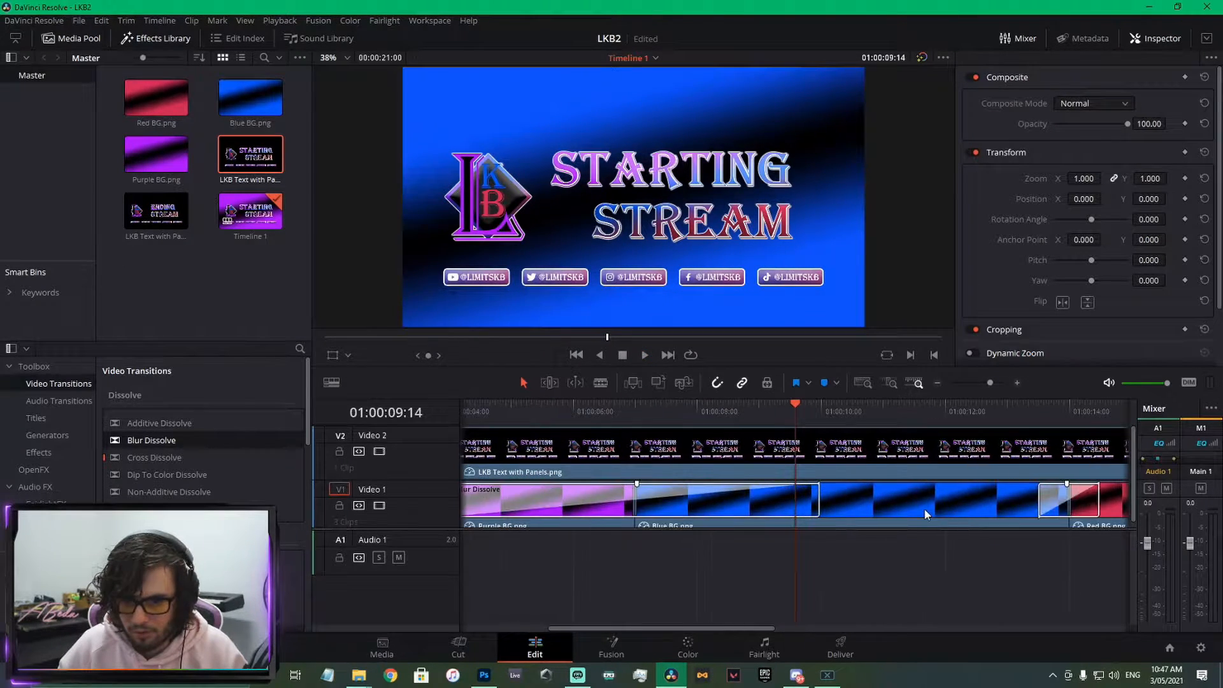
scroll(926, 514, down, 6)
drag(559, 410, 811, 451)
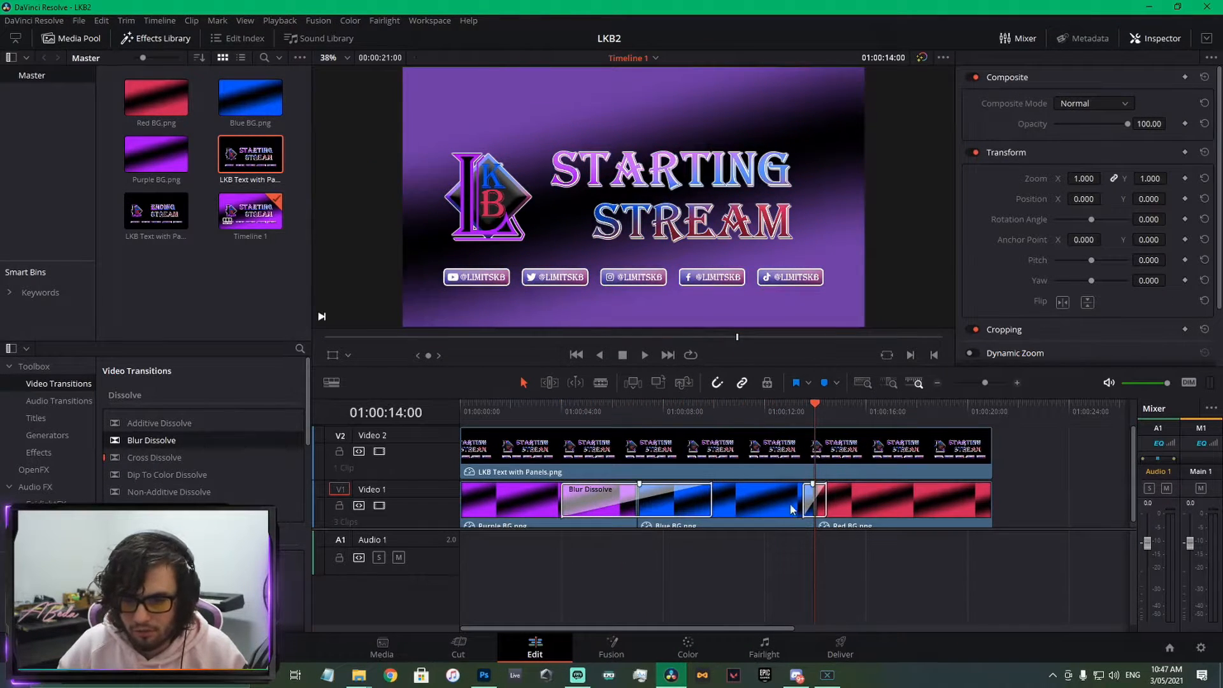
drag(767, 413, 740, 411)
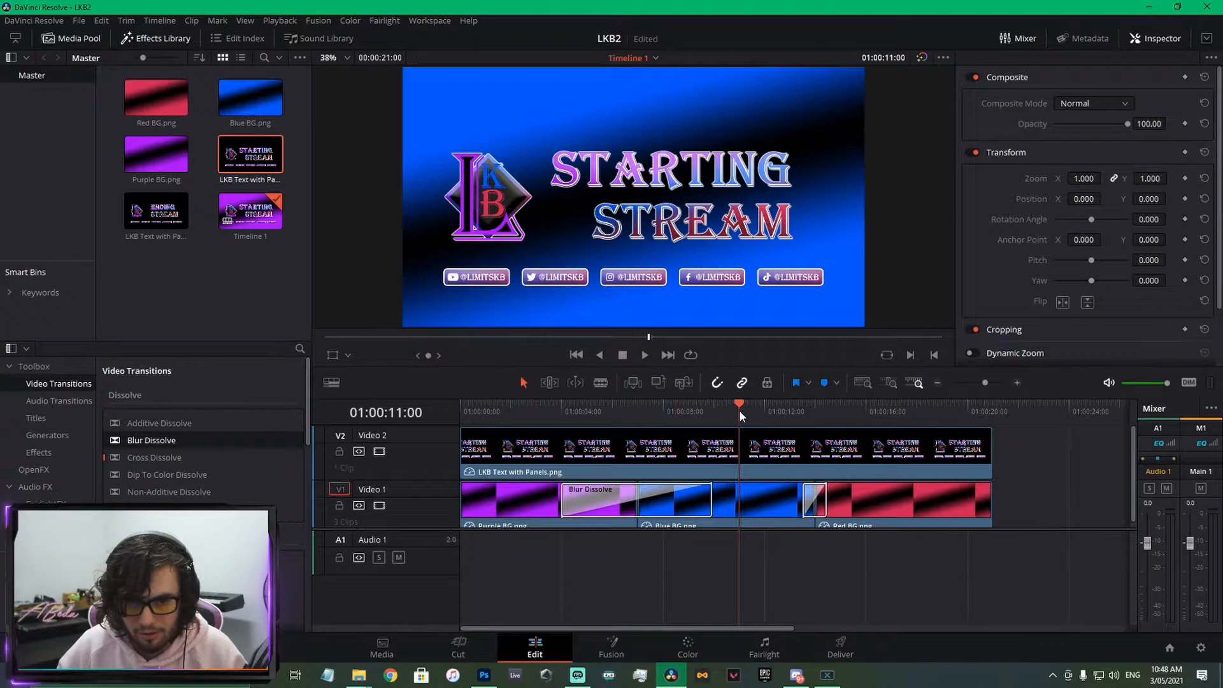
drag(806, 497, 749, 498)
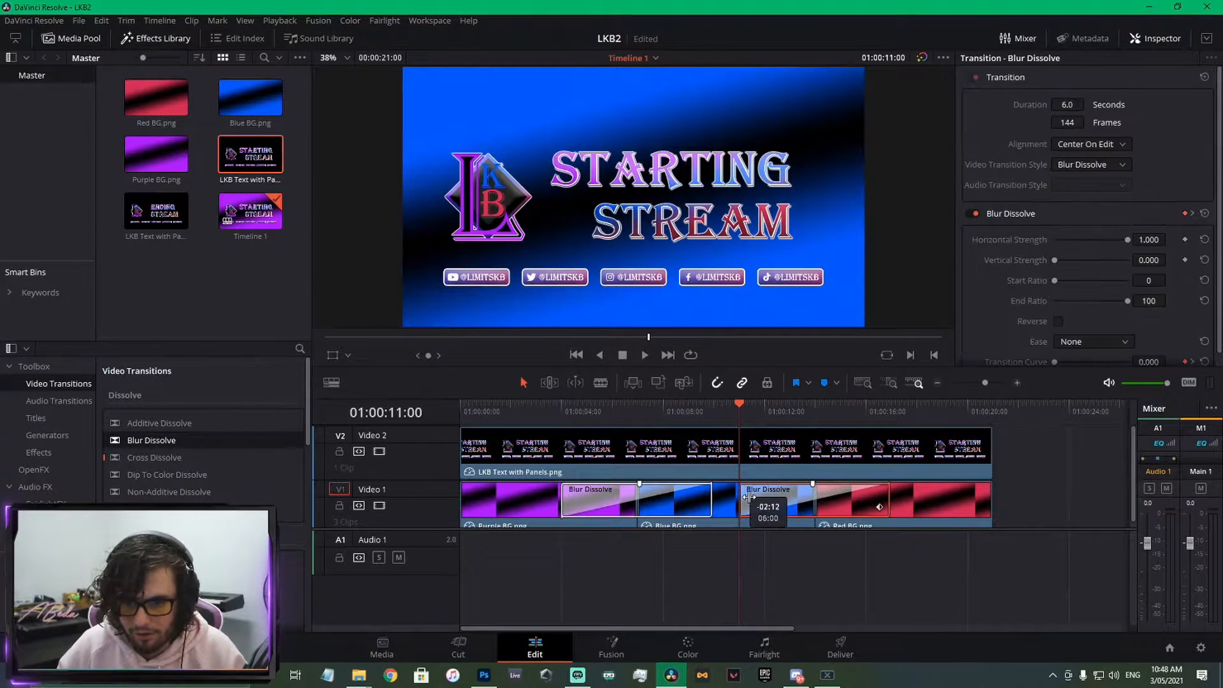
Save the project and play back the blue-to-red Blur Dissolve
key(space)
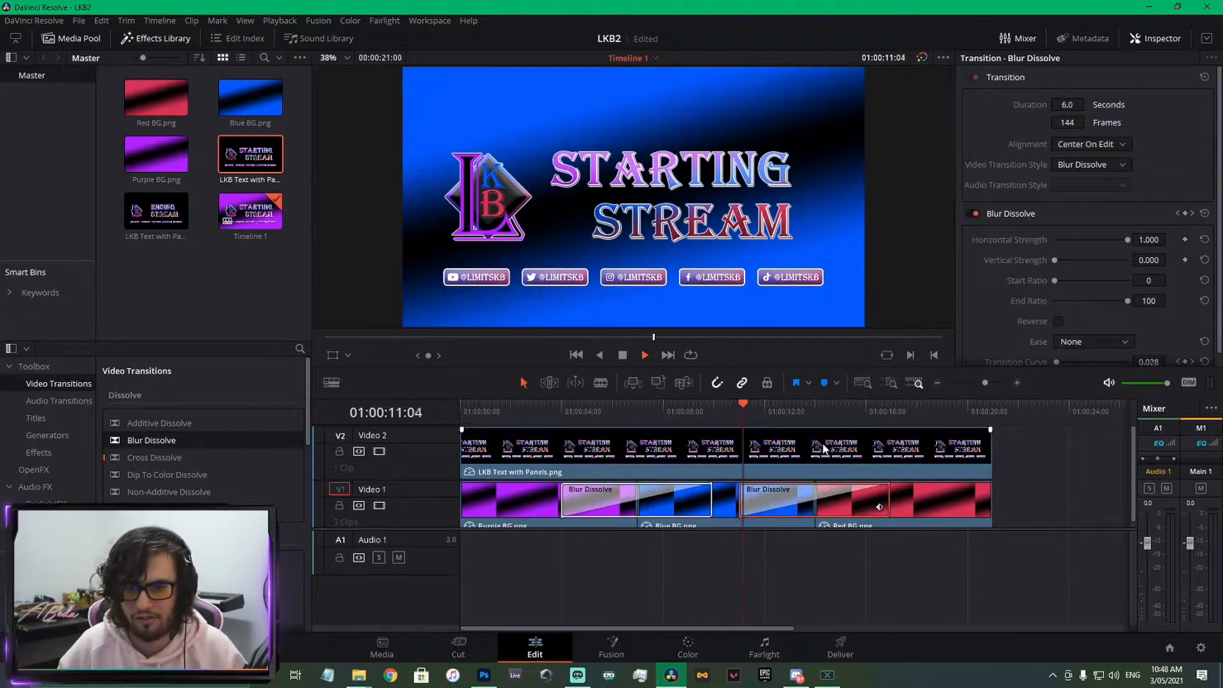
click(704, 413)
key(ctrl+s)
drag(708, 411, 901, 439)
key(space)
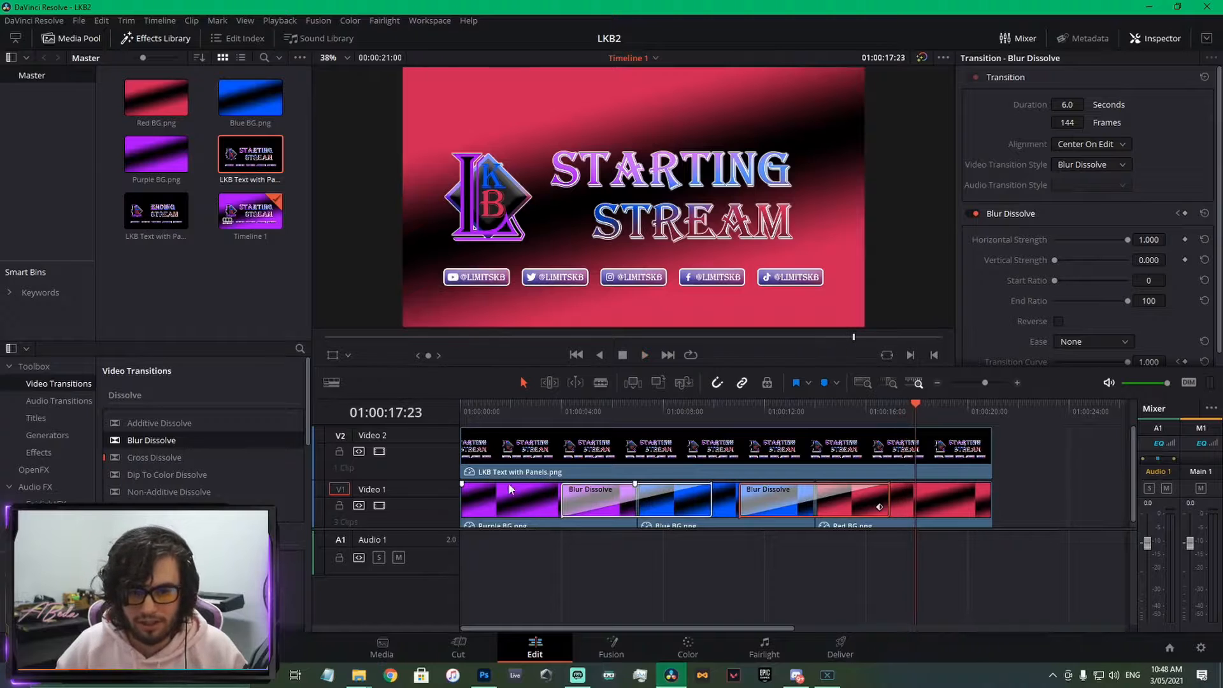
Trim the starts of the text overlay and the first purple clip to 01:00:03:00, and save the project
drag(463, 440, 507, 439)
drag(464, 499, 510, 500)
drag(512, 404, 536, 409)
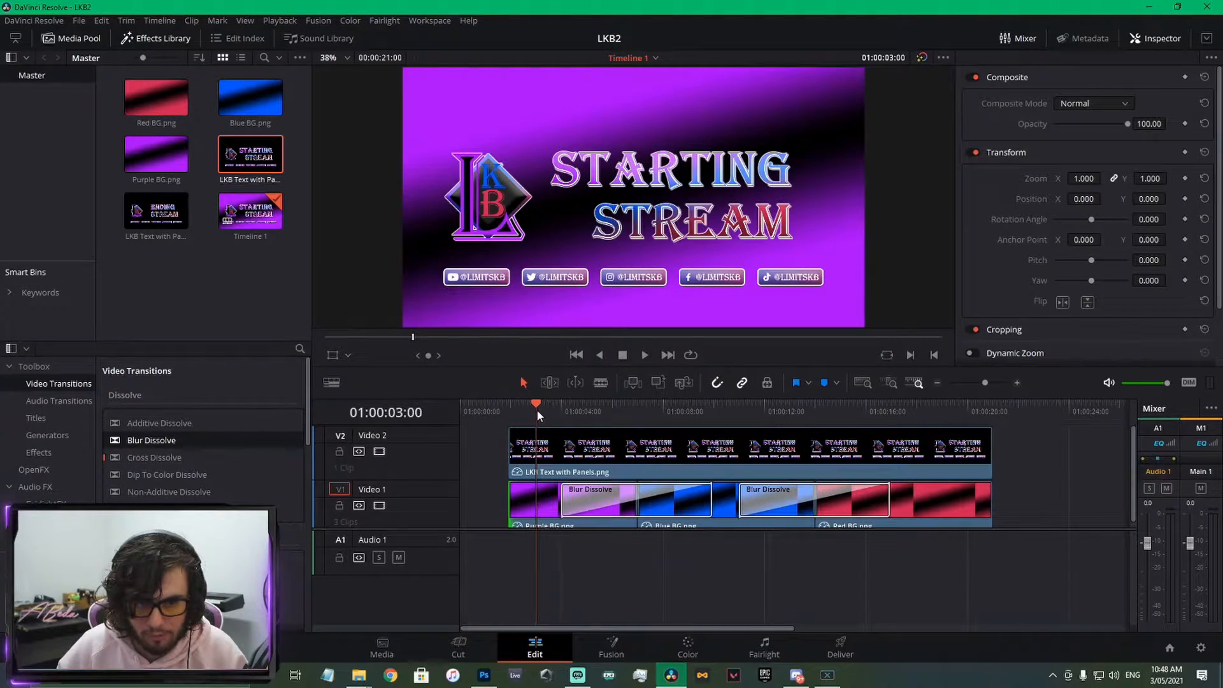
drag(509, 448, 537, 448)
drag(511, 500, 537, 500)
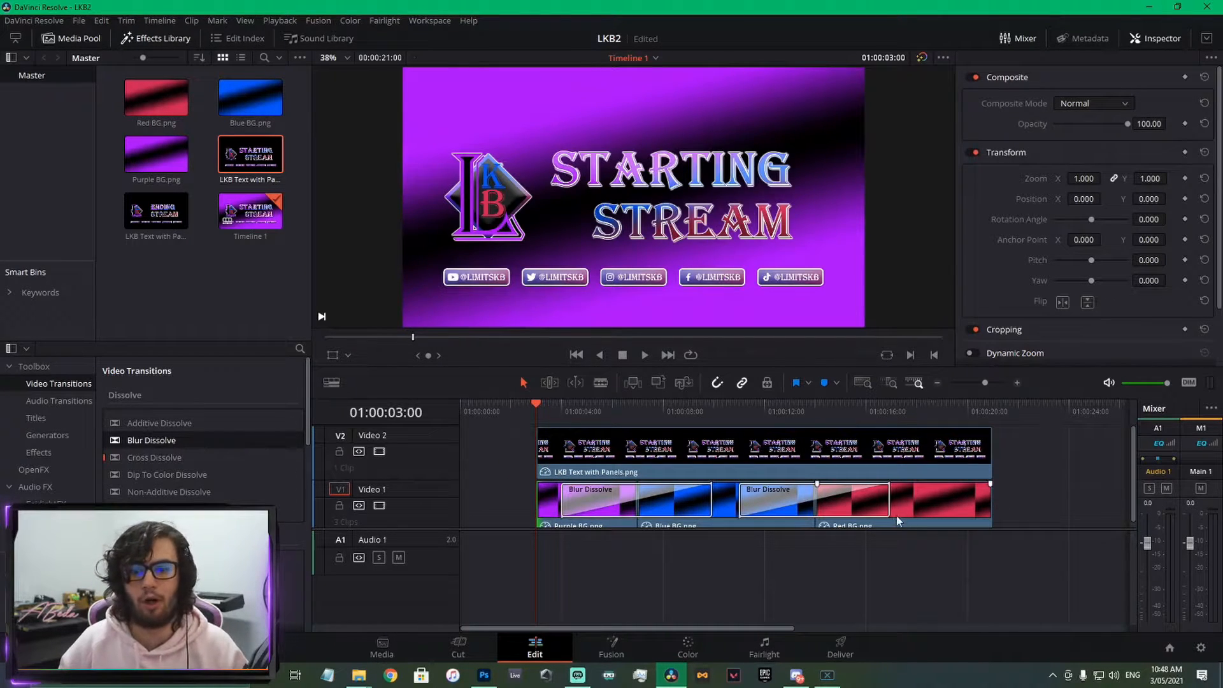
key(ctrl+s)
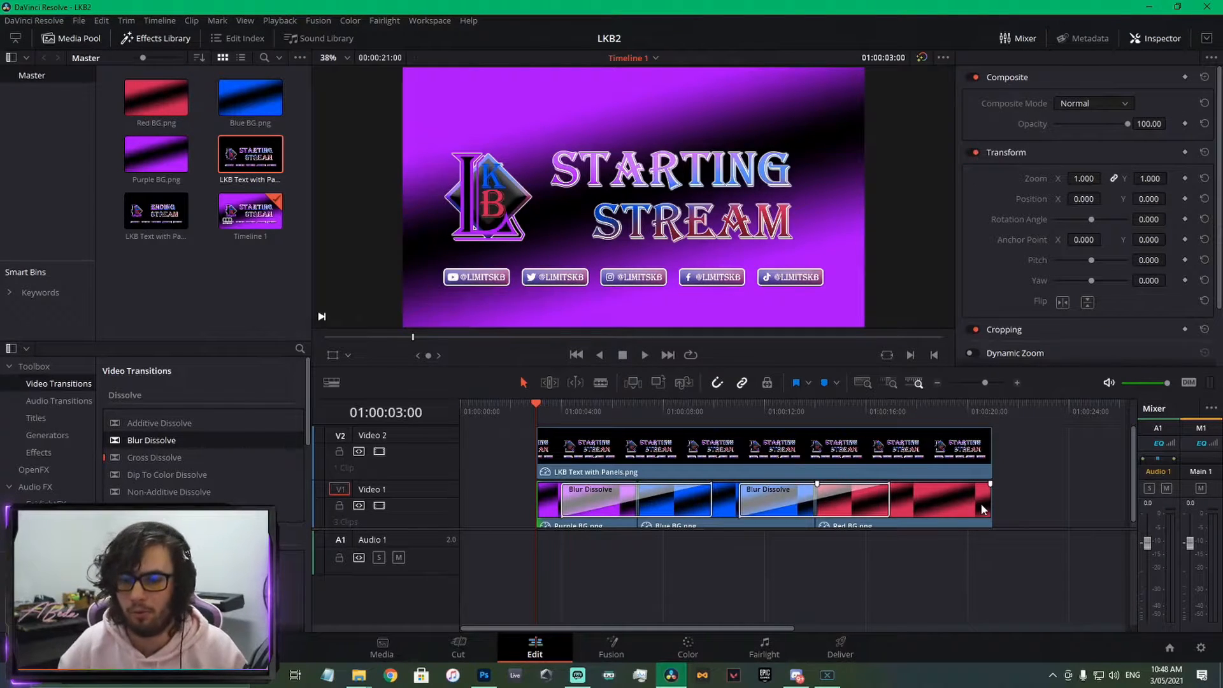
Move all clips together to the start of the timeline and play back from the beginning
key(ctrl+a)
drag(643, 447, 559, 457)
drag(539, 405, 462, 415)
key(space)
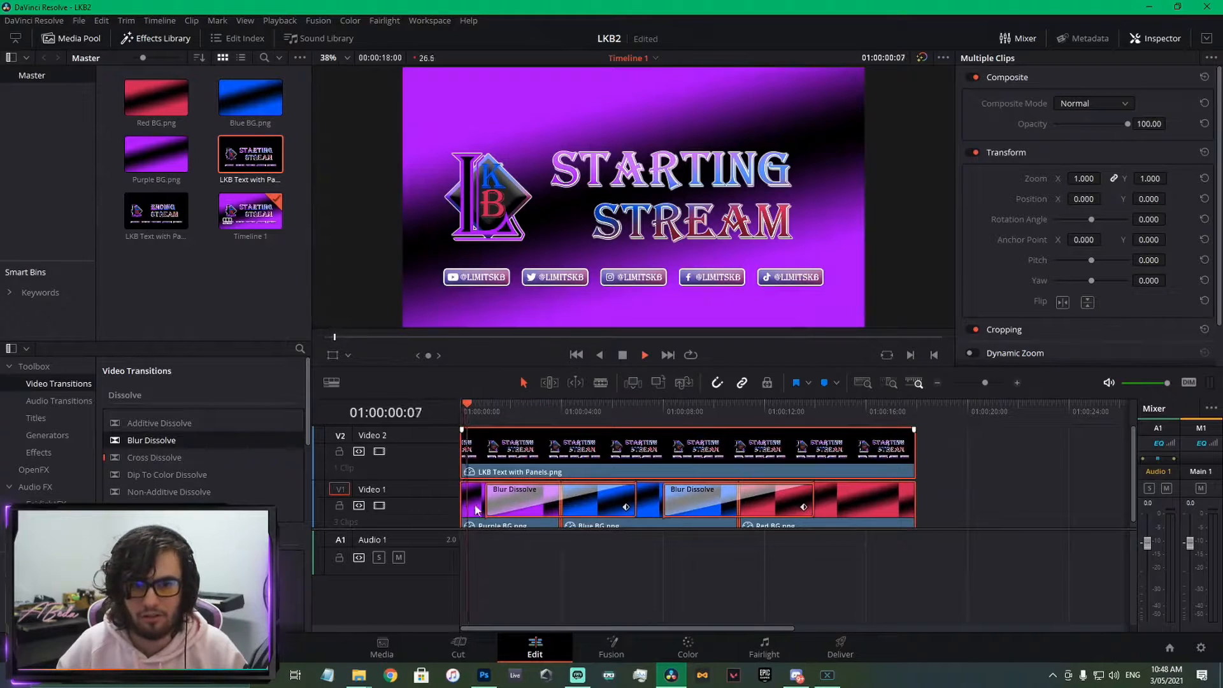
key(space)
Append Purple BG.png after the red clip on Video 1 and add a Blur Dissolve at their cut
click(139, 164)
drag(139, 165, 921, 500)
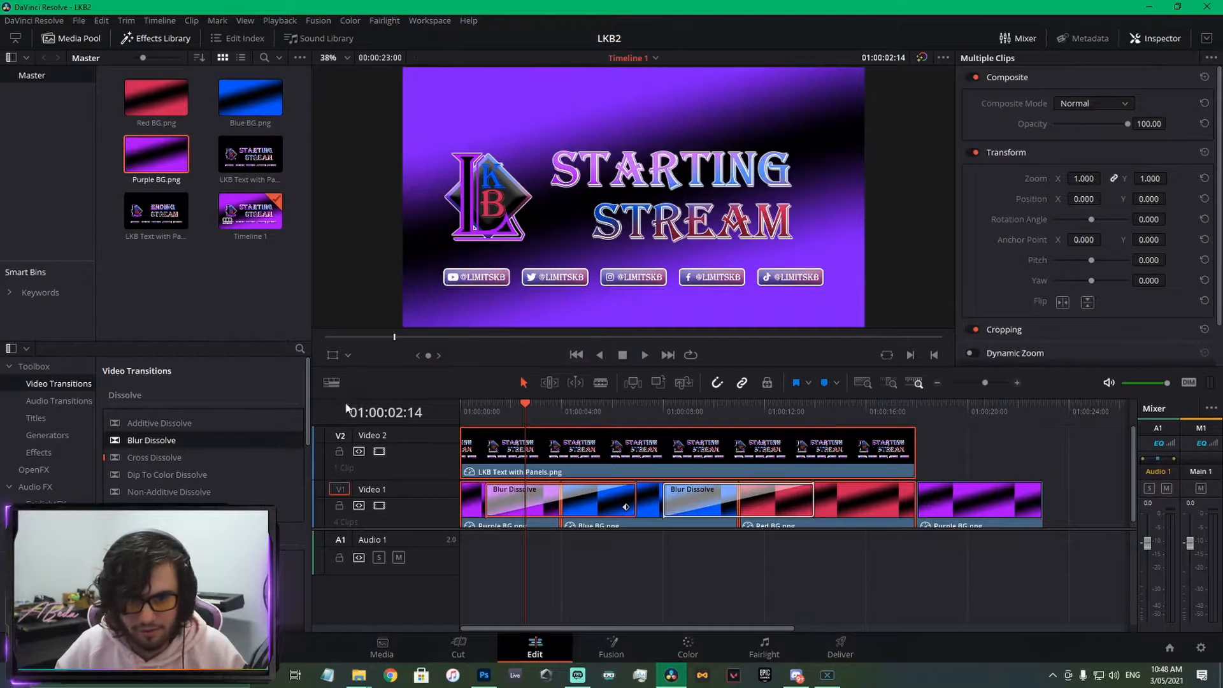
drag(165, 439, 909, 505)
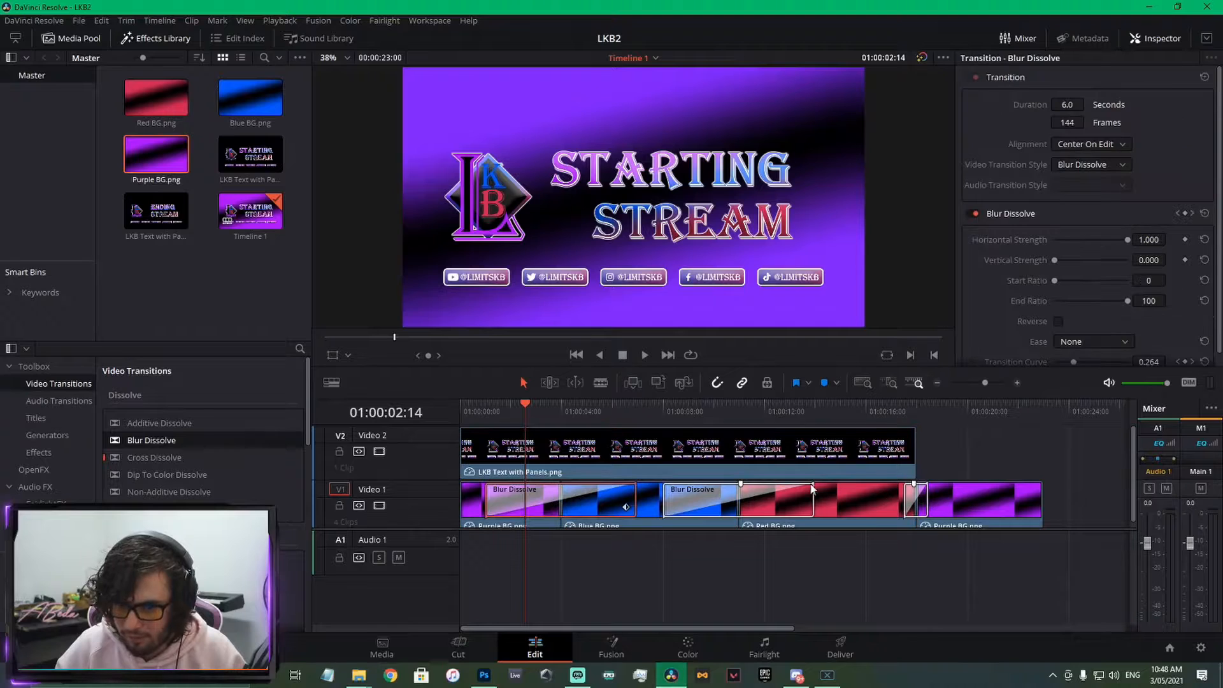
Lengthen the red-to-purple Blur Dissolve to 6.0 seconds from 01:00:15:00 and trim the last purple clip to the transition's end
click(815, 405)
drag(818, 404, 841, 410)
drag(926, 504, 991, 506)
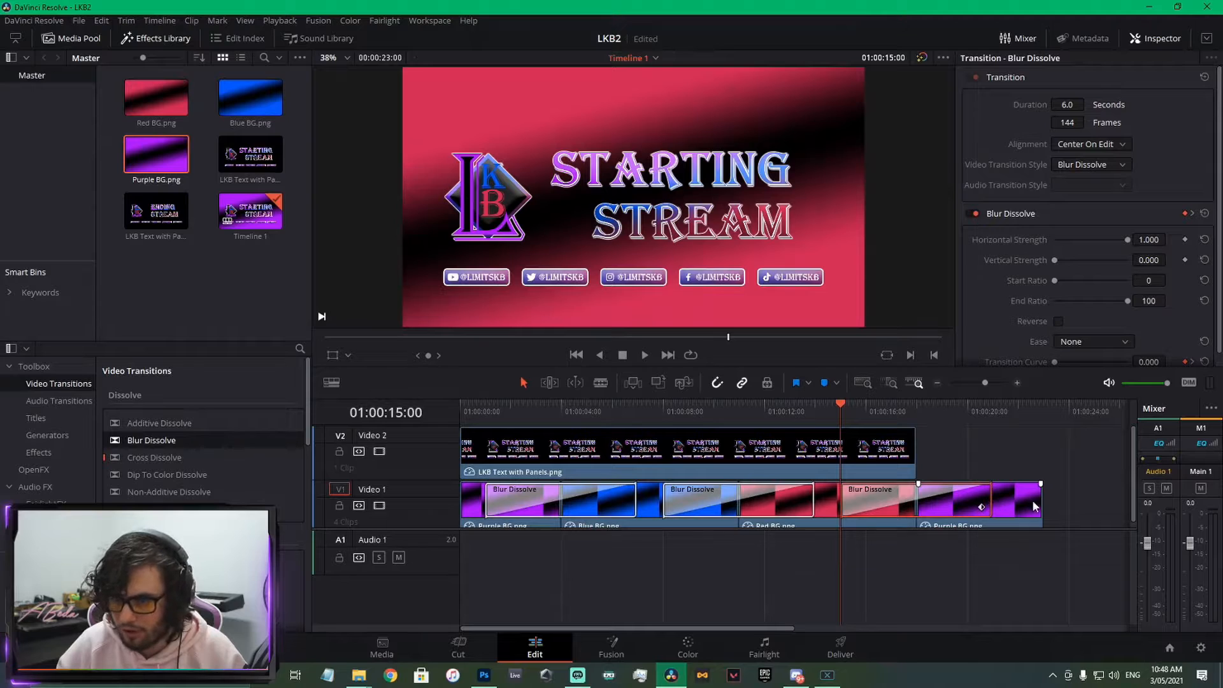
Extend the text overlay on Video 2 to the end of the last purple clip and play back the whole timeline
key(space)
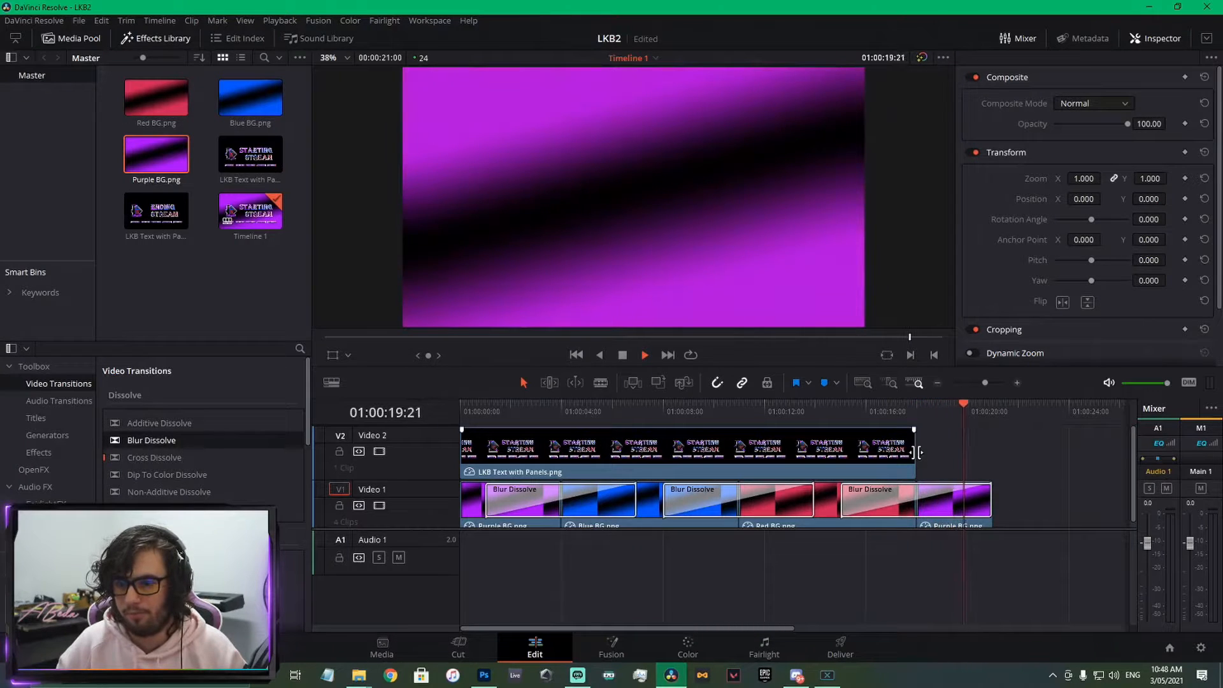
click(464, 412)
key(space)
drag(917, 448, 986, 451)
key(space)
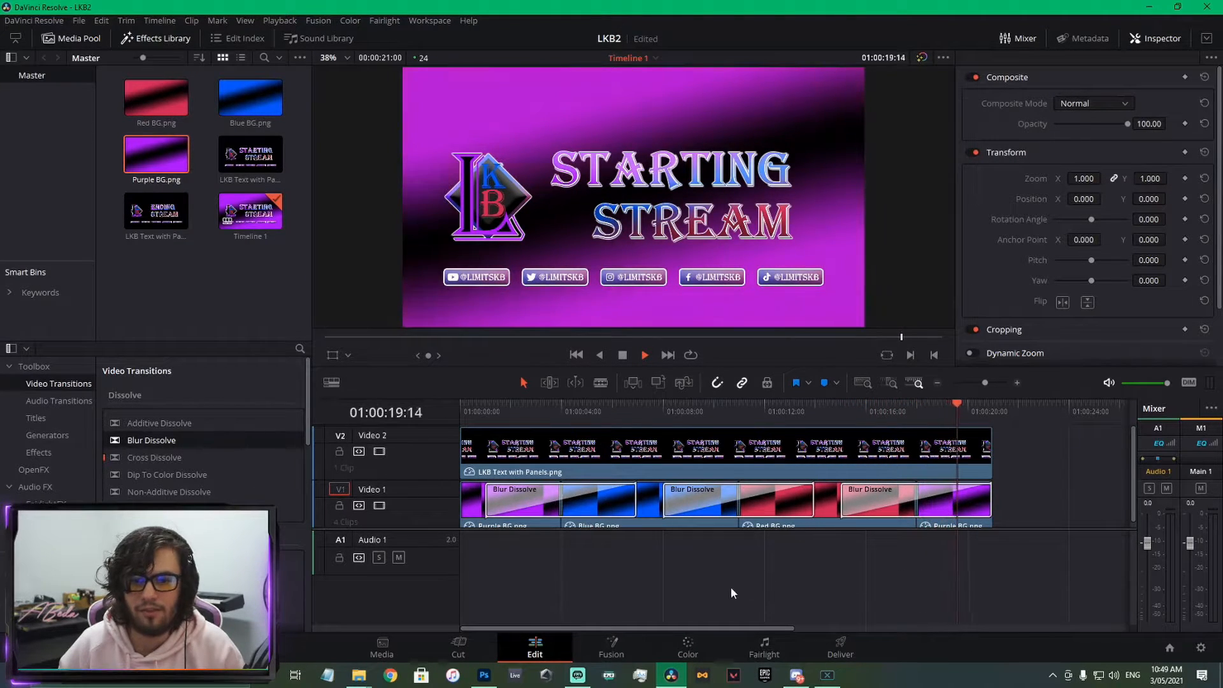
Delete the Starting Stream overlay from Video 2 and place it back above the backgrounds
click(637, 463)
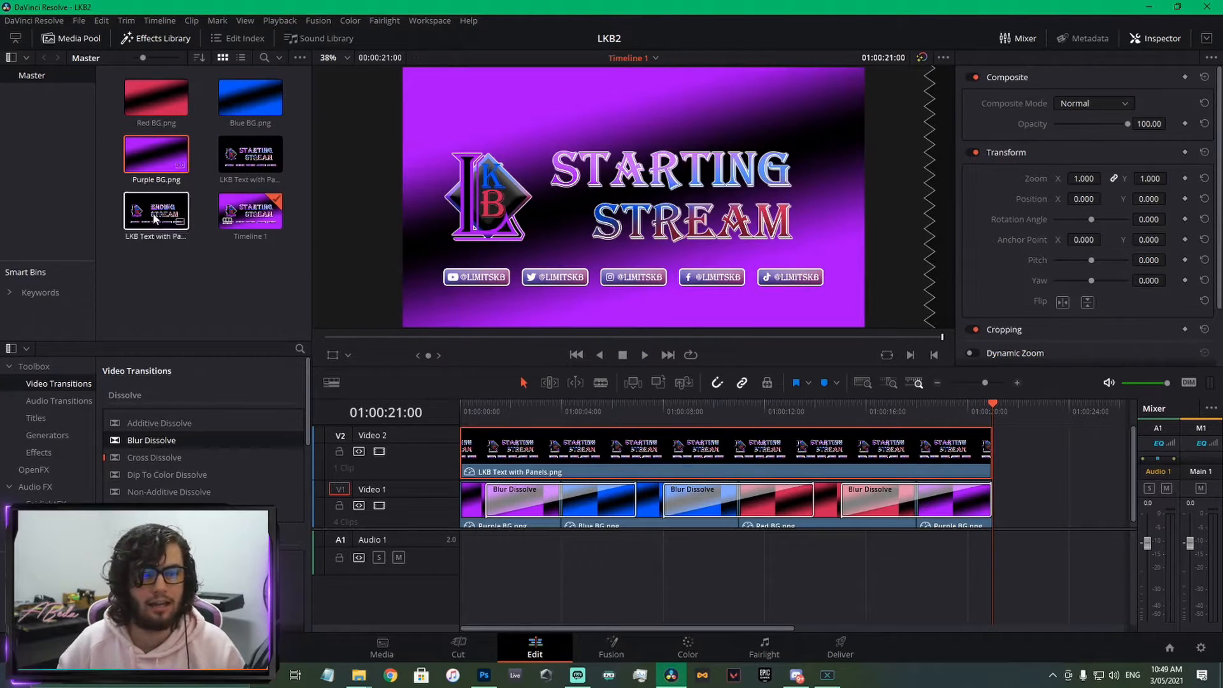
key(BackSpace)
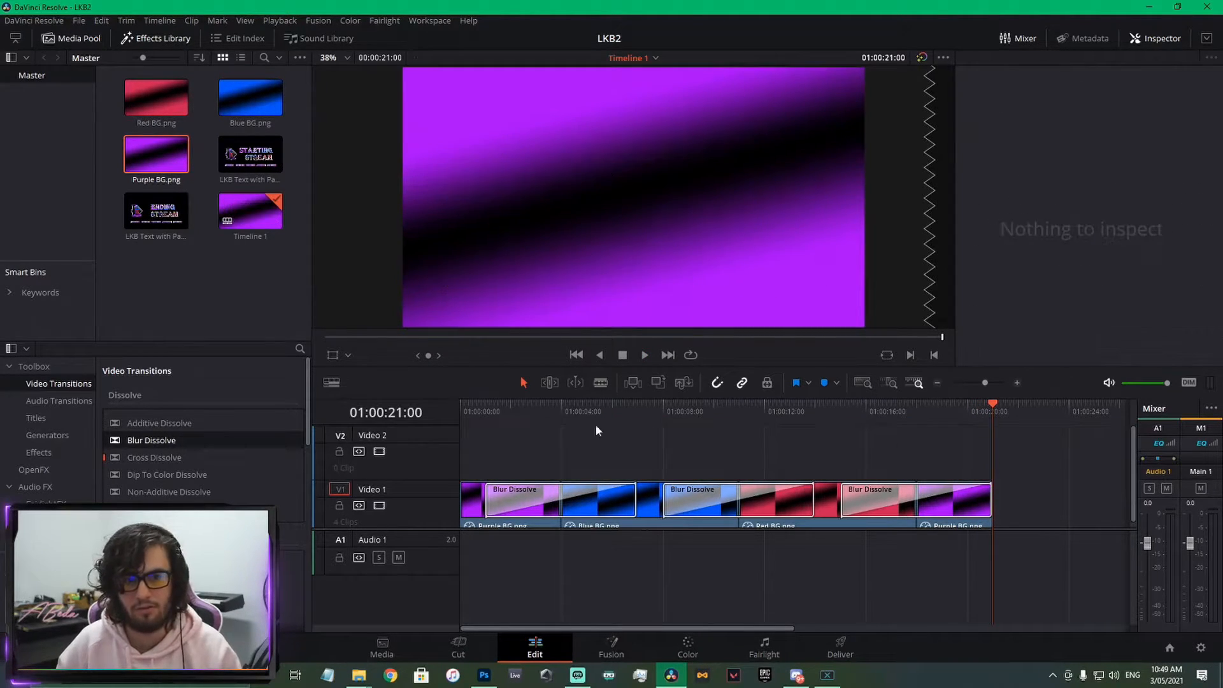
click(165, 245)
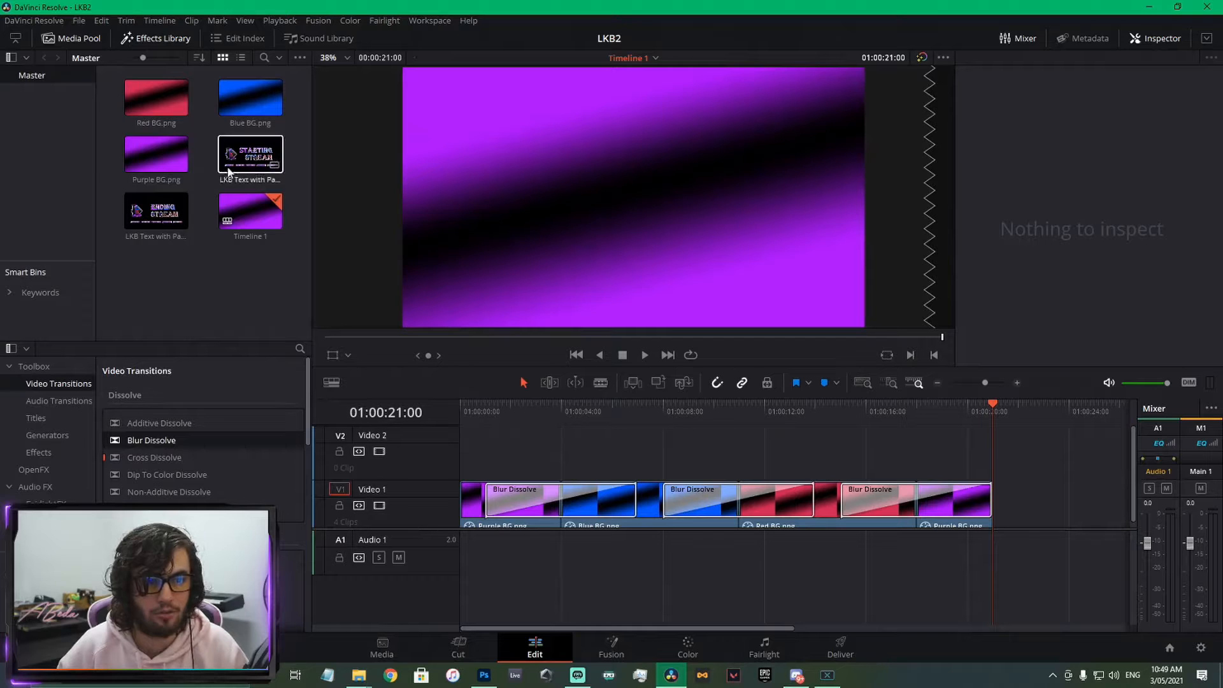
drag(251, 154, 968, 454)
Replace the Starting Stream overlay on Video 2 with LKB Text with Panels Ending.png, extended to 01:00:21:00
click(823, 464)
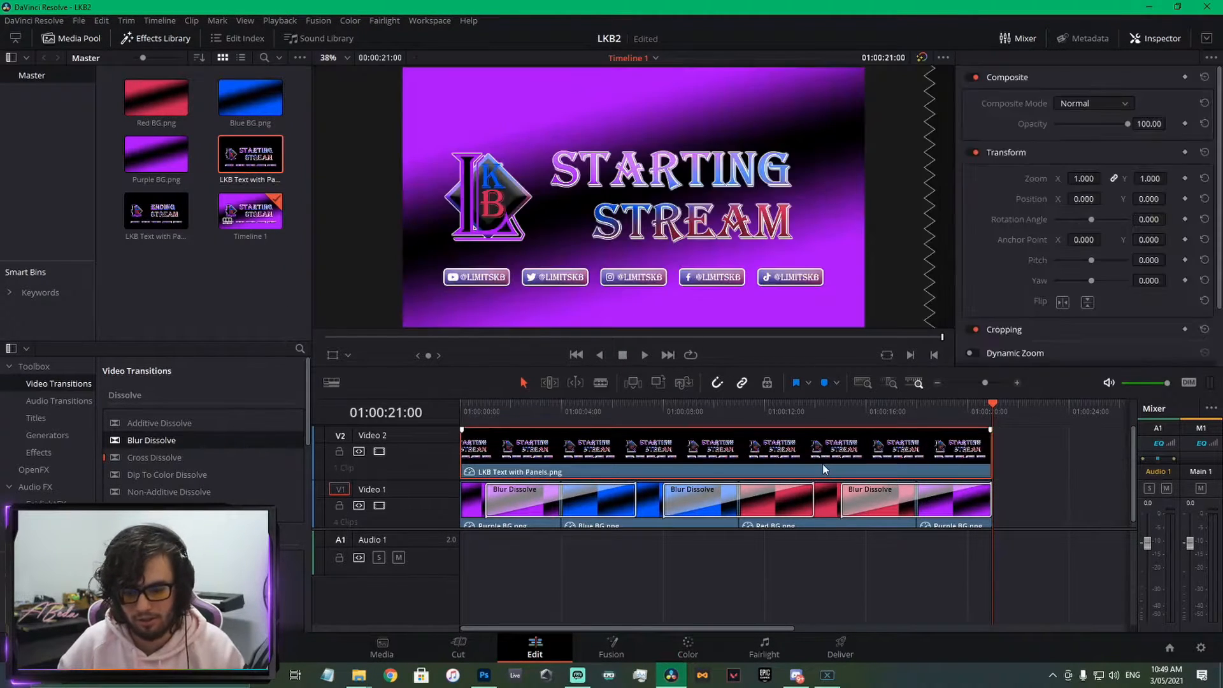
key(Delete)
drag(156, 214, 268, 310)
drag(169, 232, 479, 449)
drag(593, 453, 992, 449)
click(502, 404)
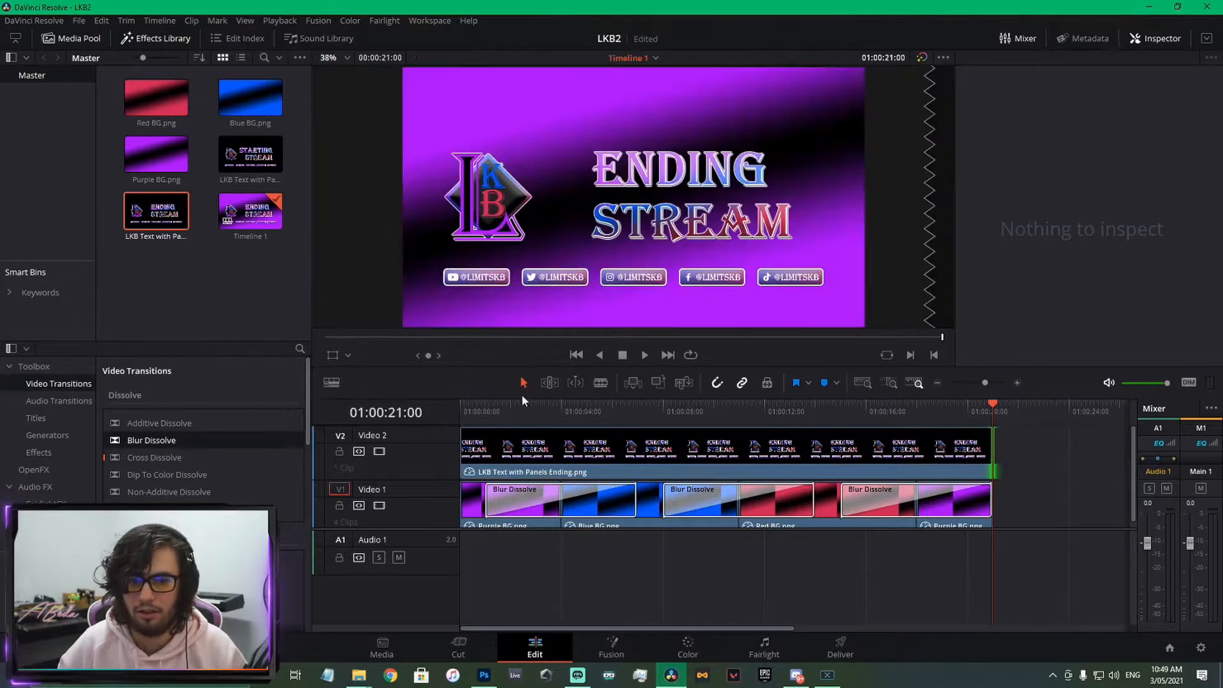
drag(532, 433, 991, 452)
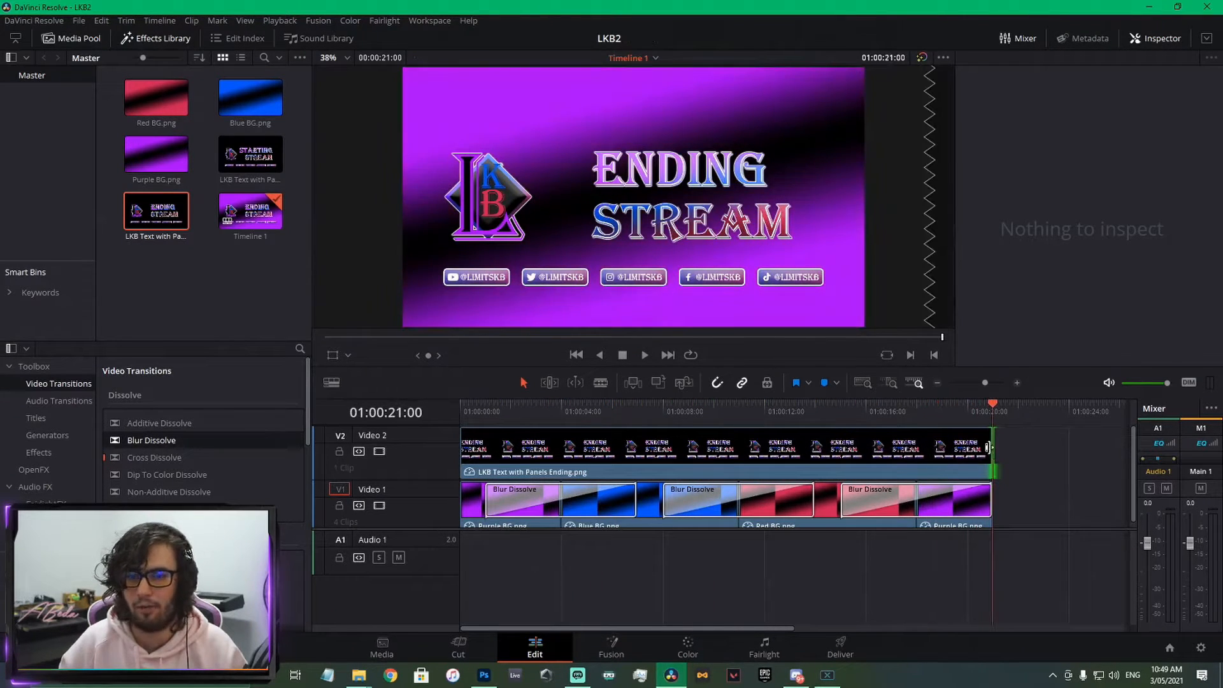
Open the render settings and set the format to MP4 and the encoding profile to High
click(848, 651)
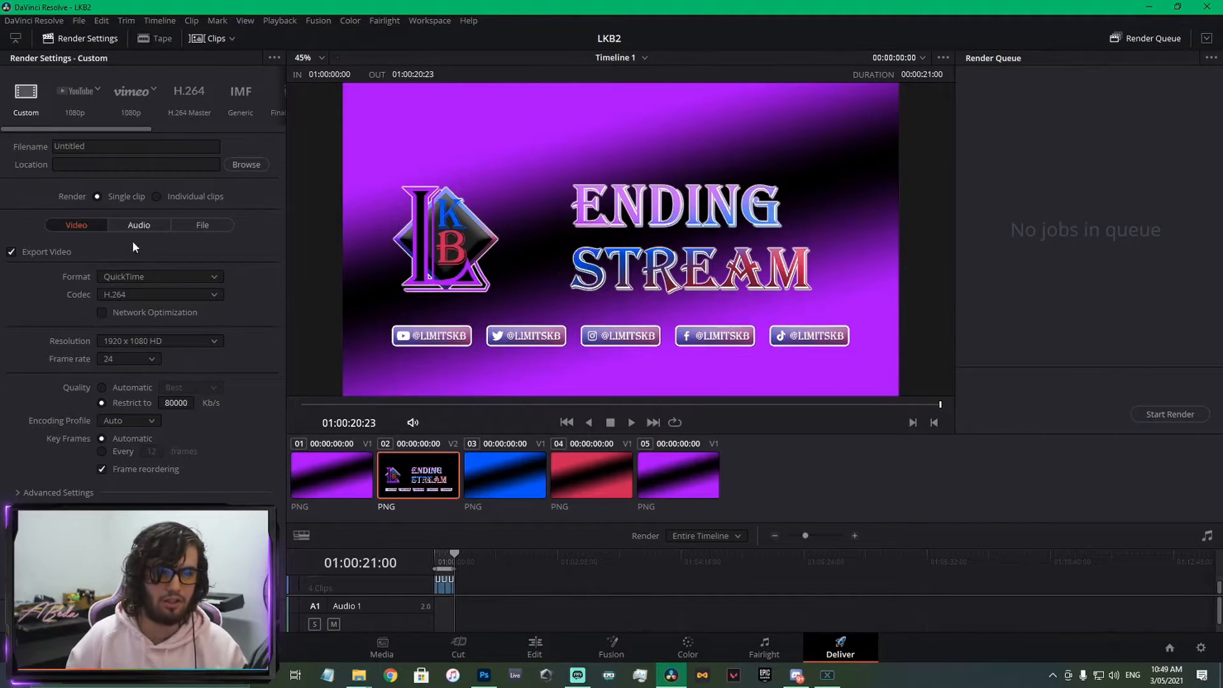
click(164, 277)
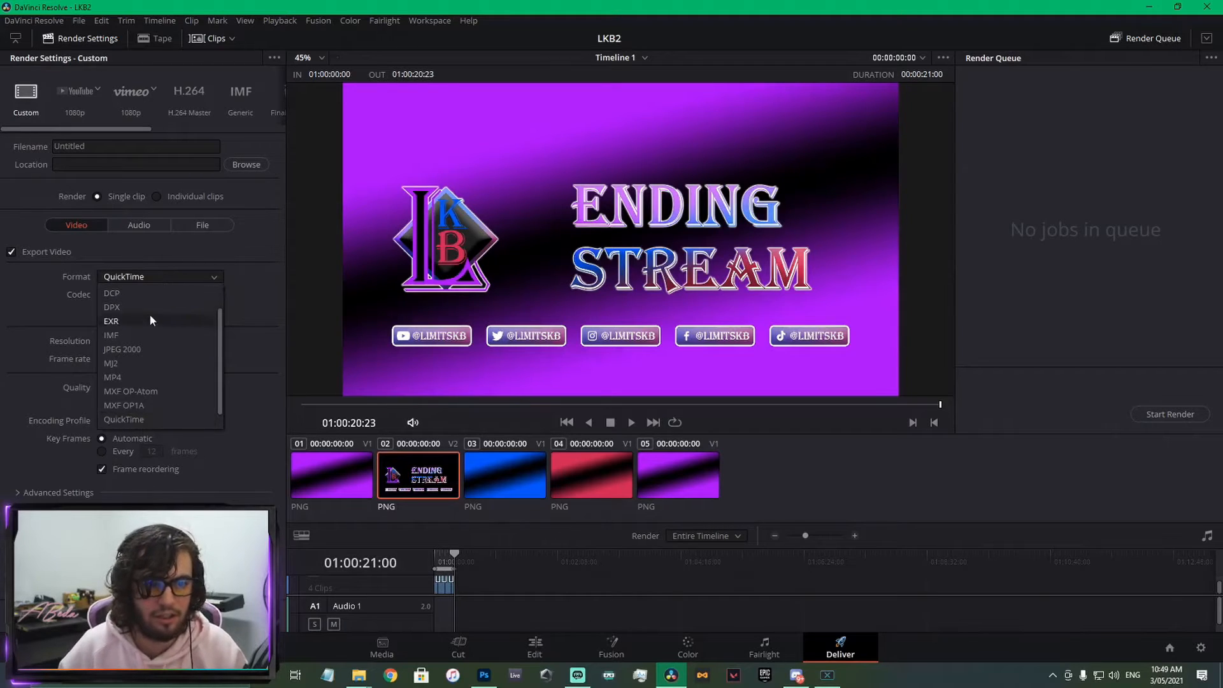
click(145, 378)
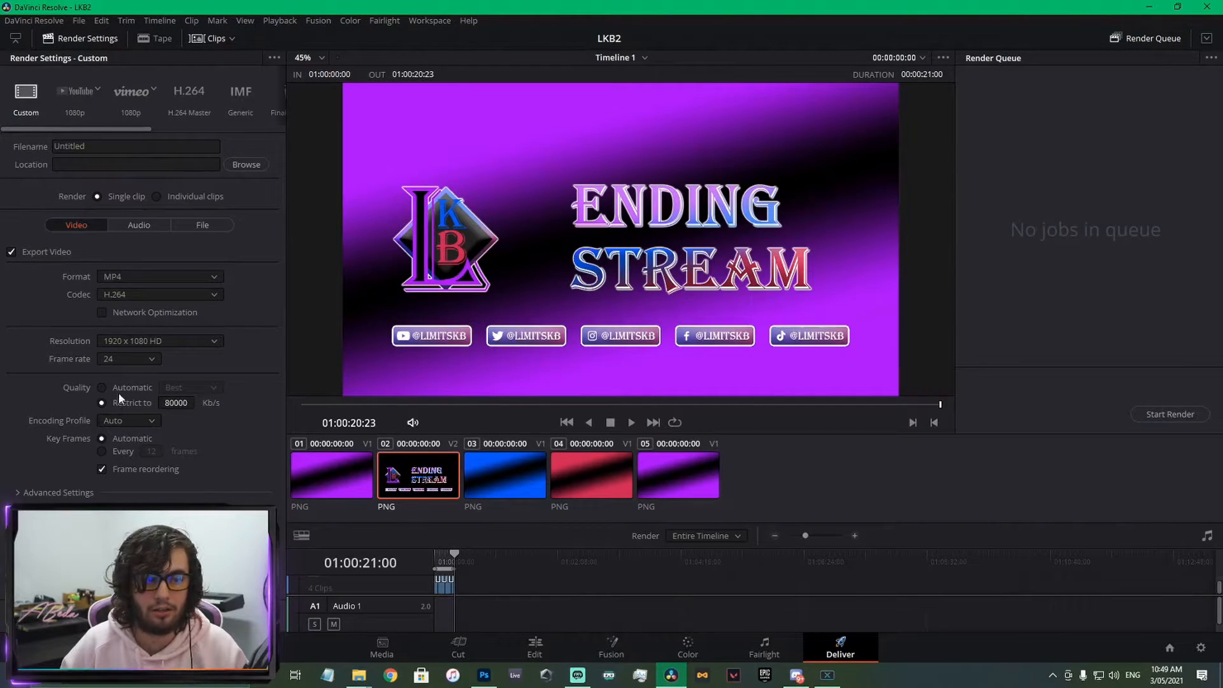
click(151, 420)
click(125, 479)
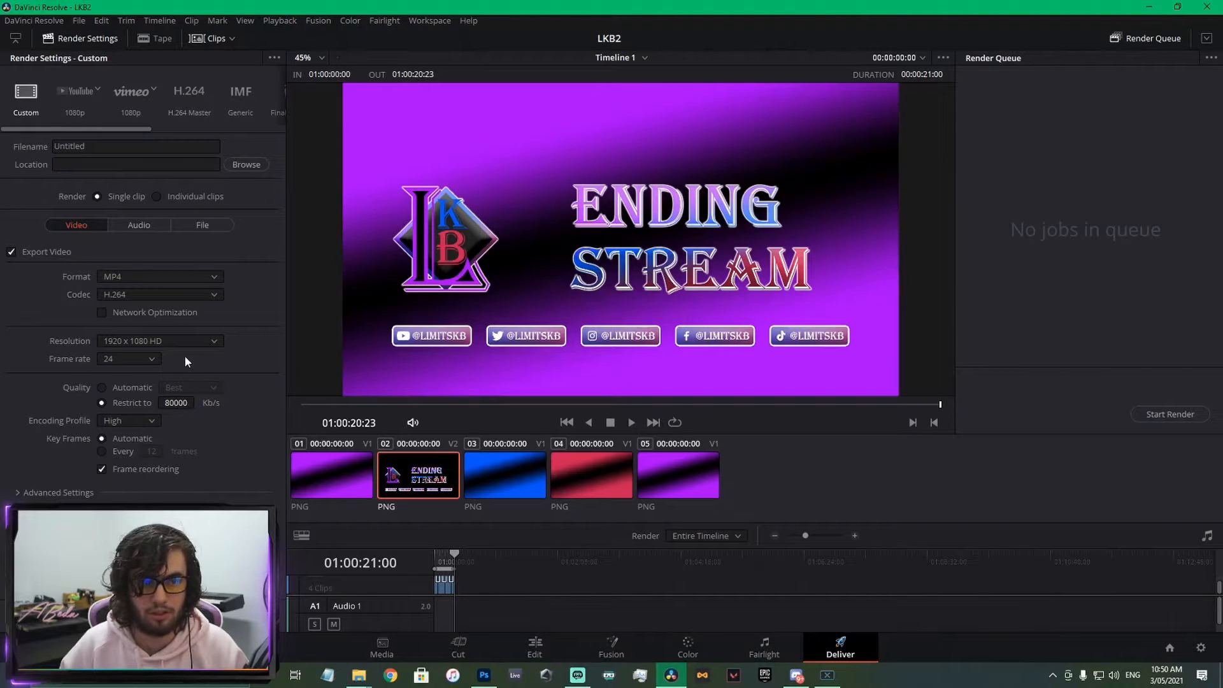
Restrict the render quality to 100000 Kb/s
click(176, 402)
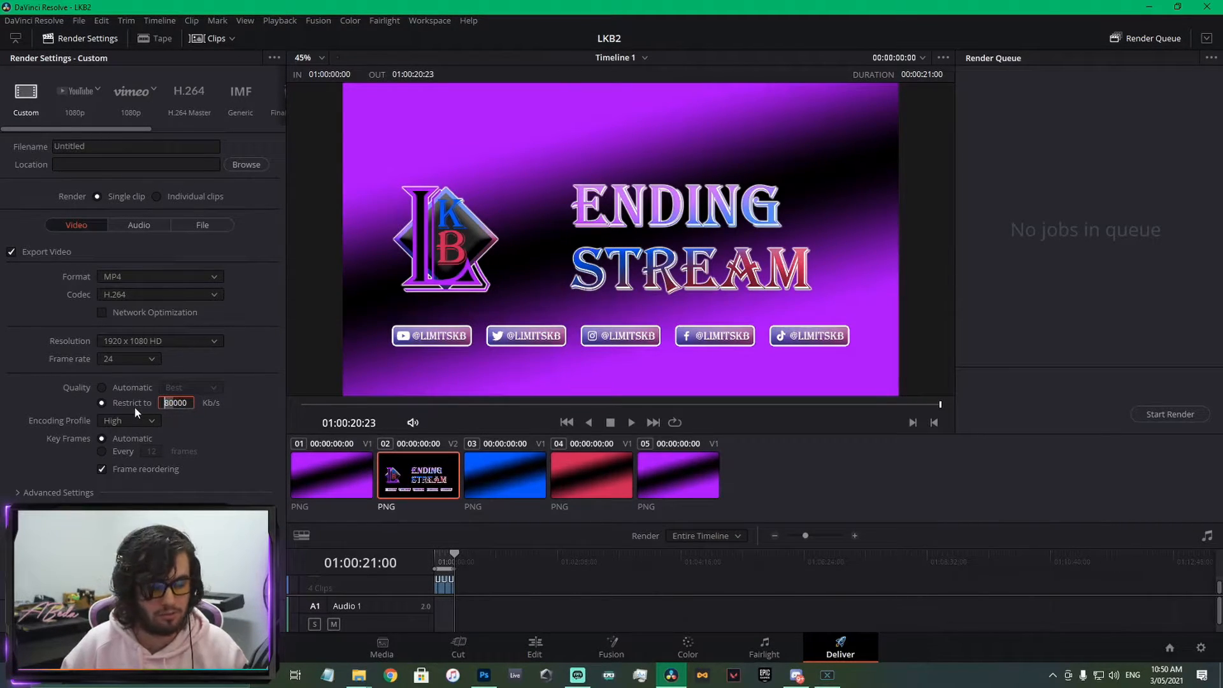
key(Delete)
text(10)
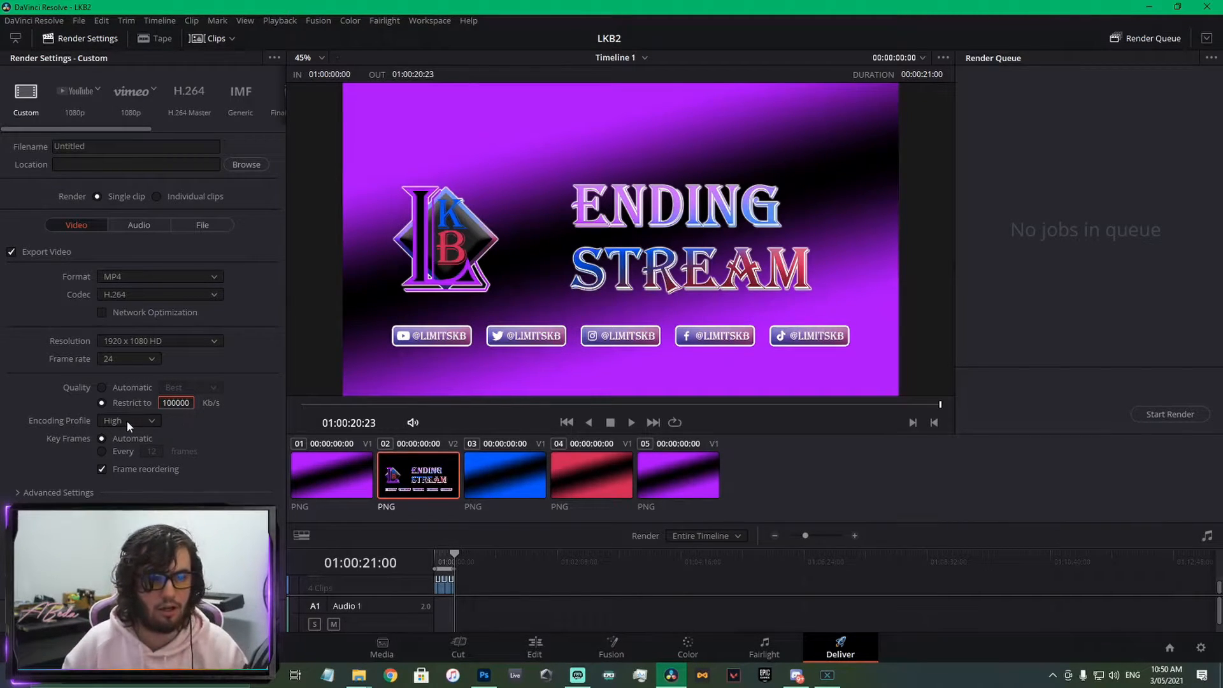
Set the render destination to the folder F:\Graphics\LKB\LKB\LKB Stream
click(255, 164)
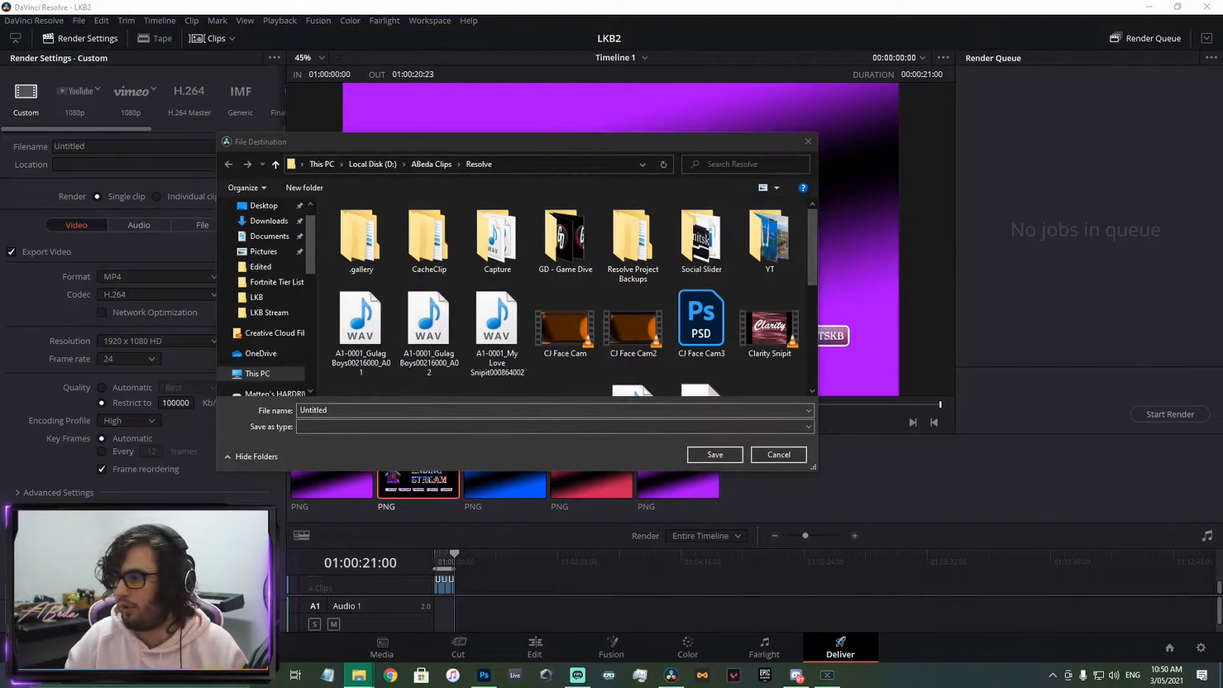
click(513, 169)
text(F:\Graphics\LKB\LKB\LKB Stream)
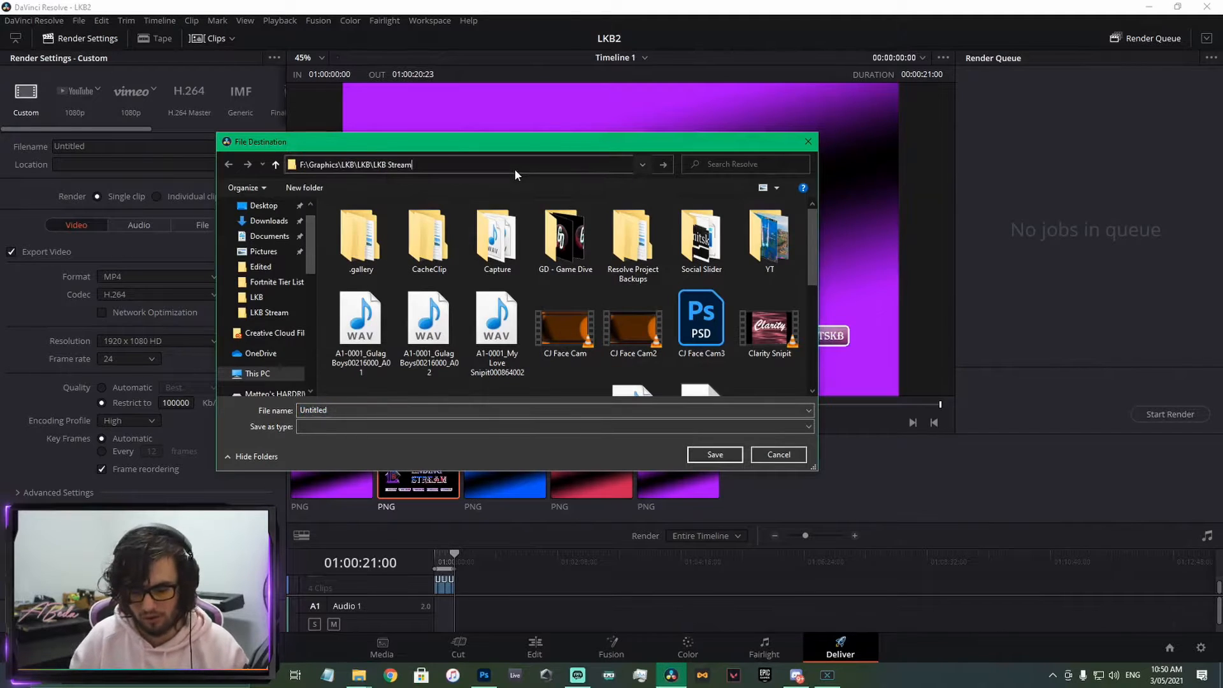
key(Return)
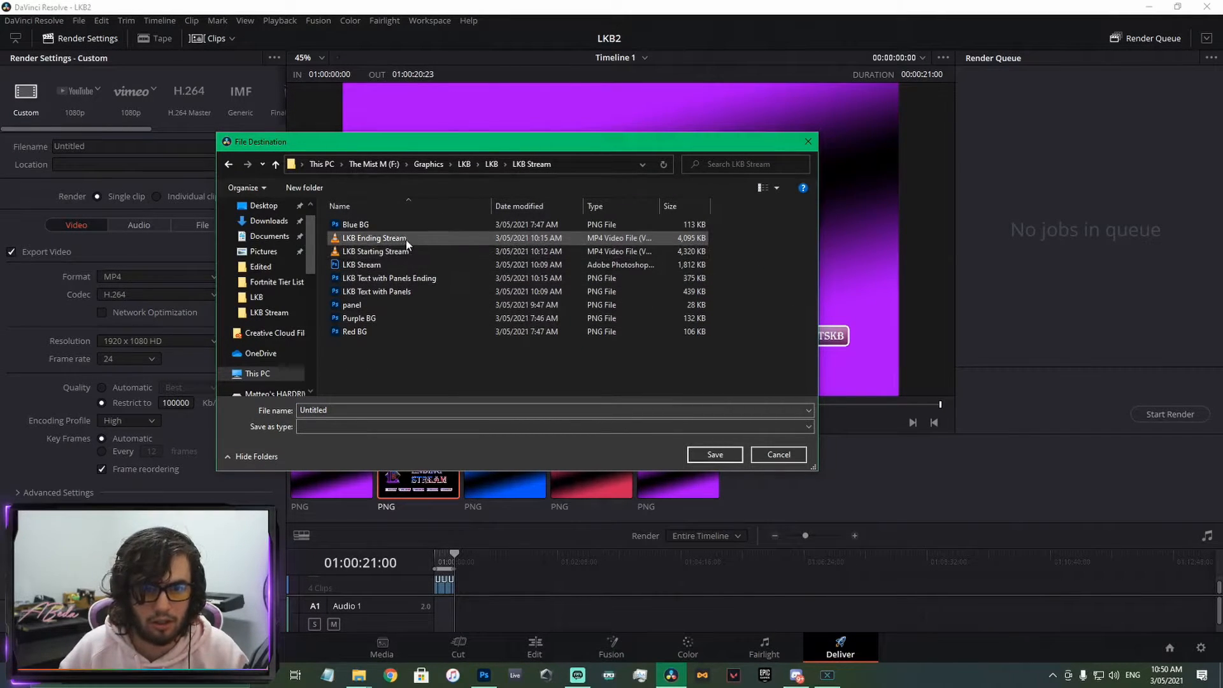
drag(432, 149, 516, 182)
Name the output file LKB Ending Stream2 and add the job to the render queue
click(457, 271)
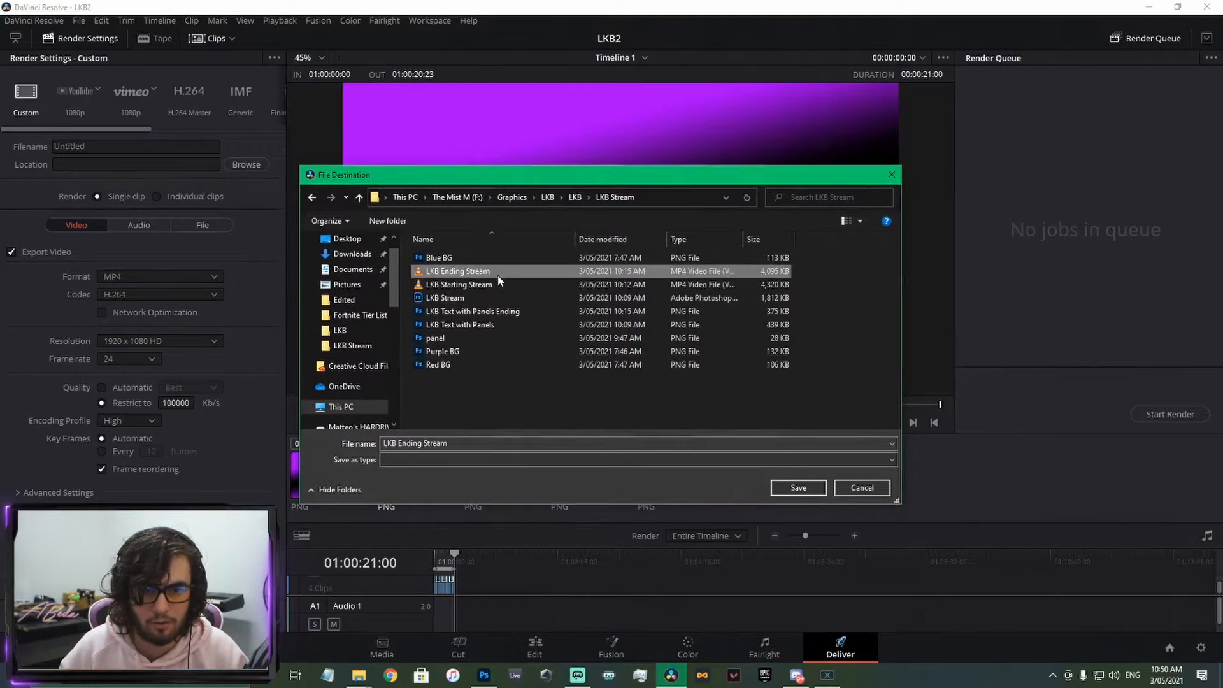
click(455, 443)
text(2)
click(820, 492)
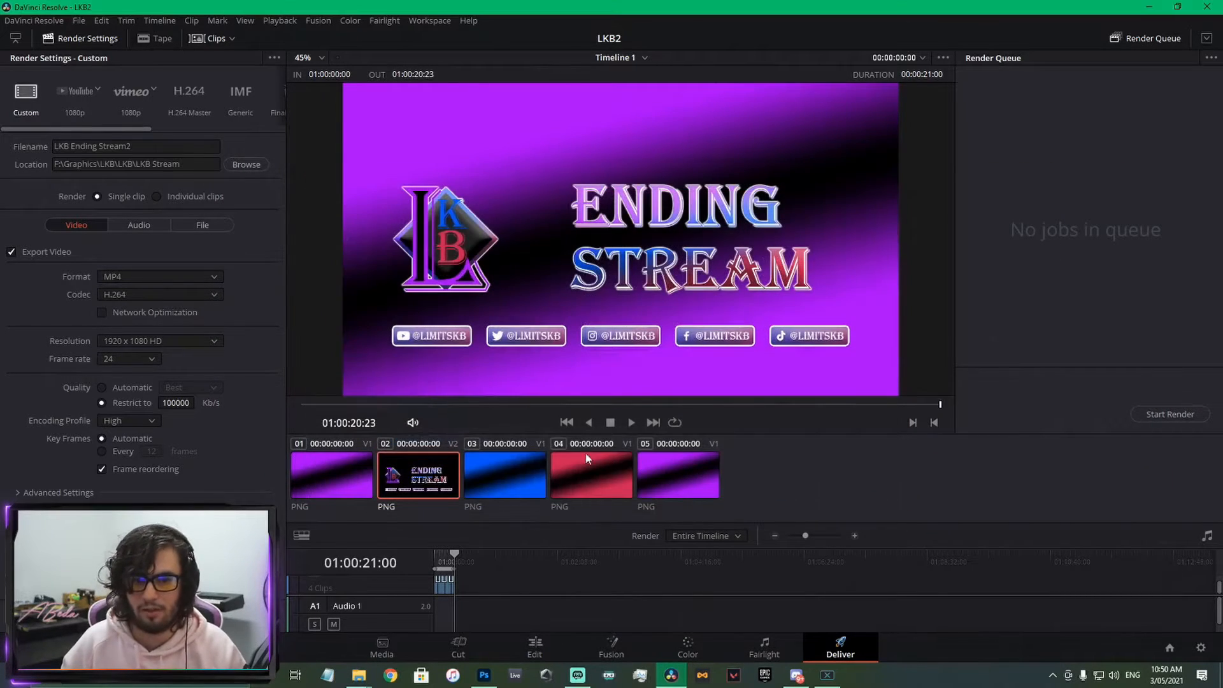
click(235, 621)
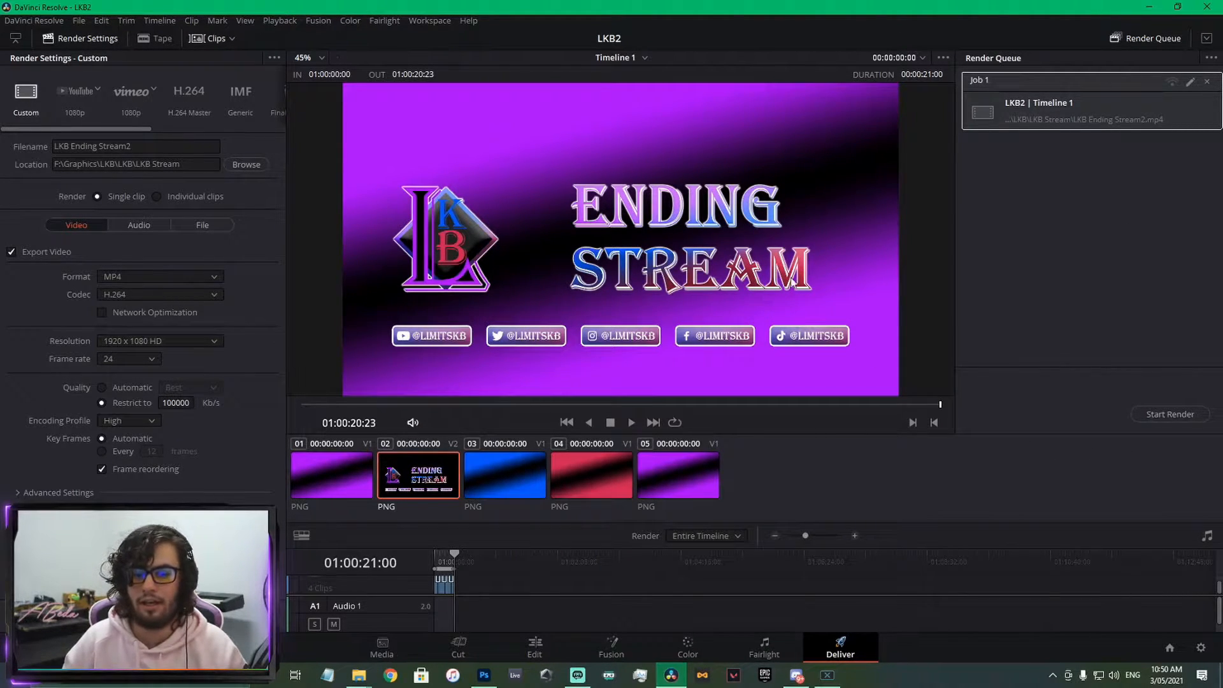
Switch to Streamlabs OBS and create a scene named Starting LKB2
click(577, 674)
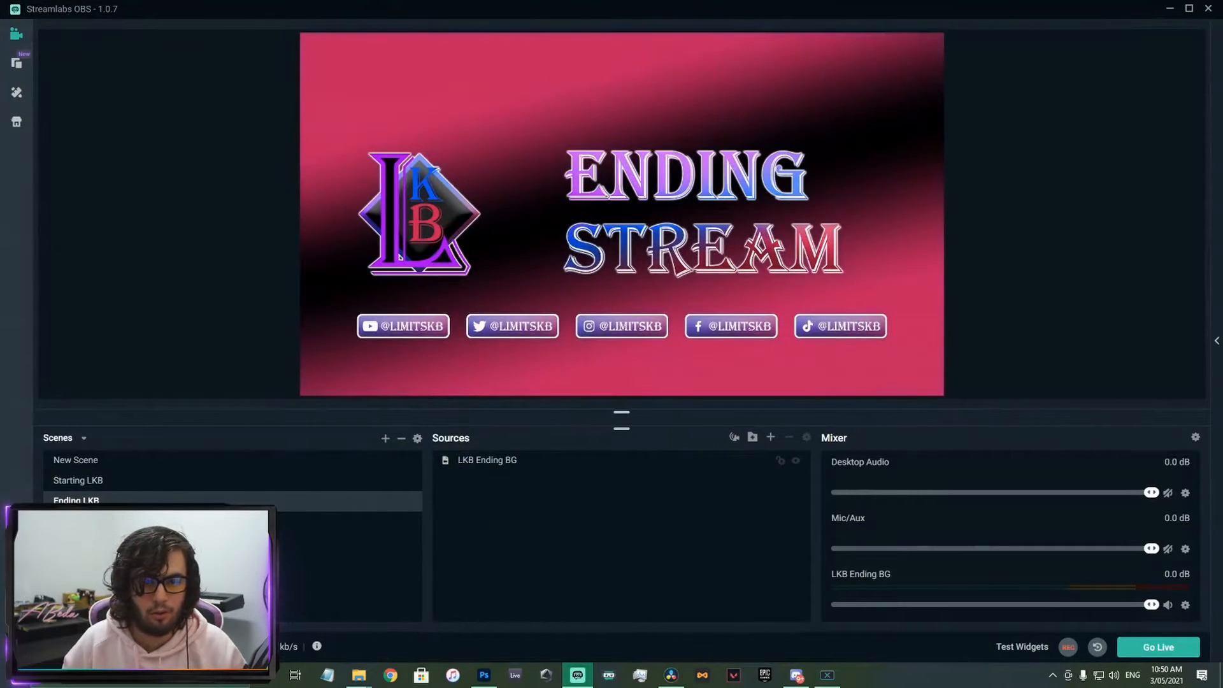
click(193, 467)
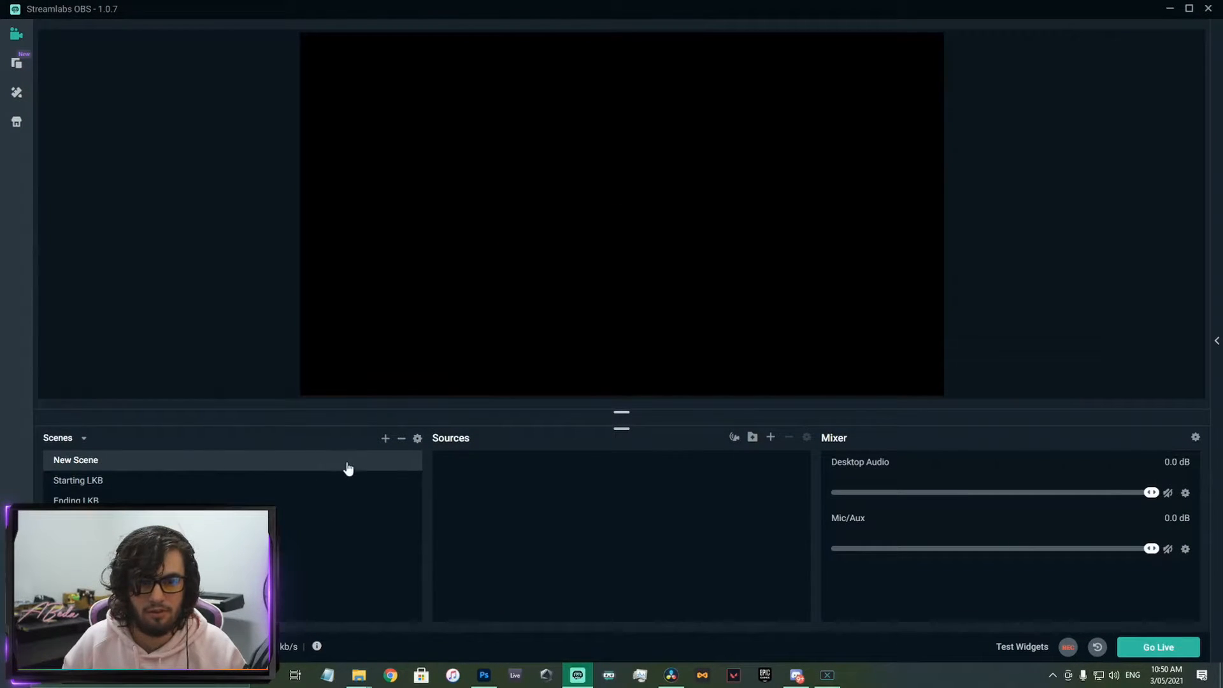
click(384, 439)
drag(595, 304, 381, 320)
text(S)
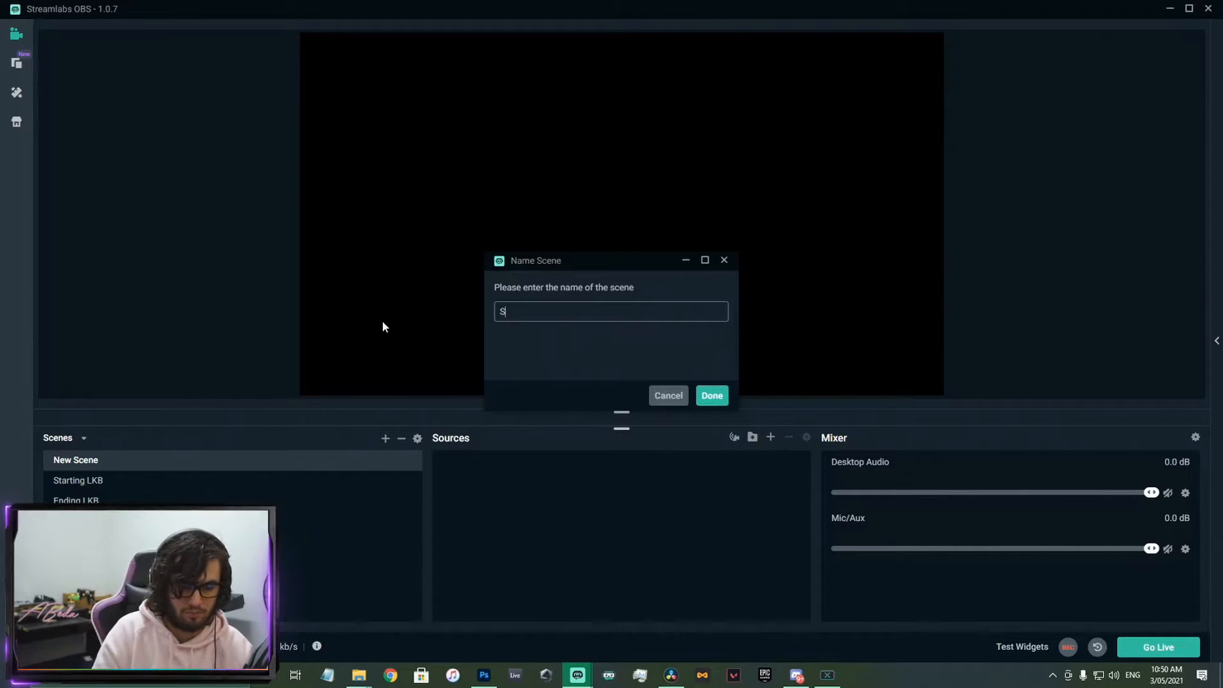
text(tarting LKB)
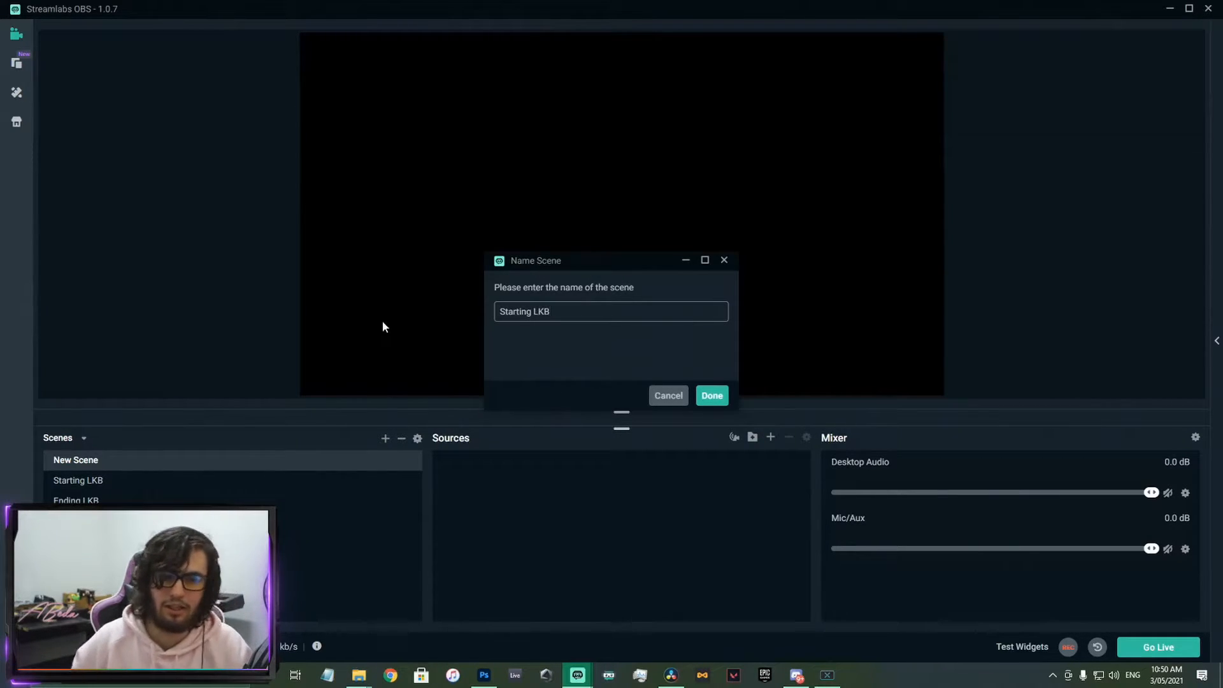
text(2)
click(708, 395)
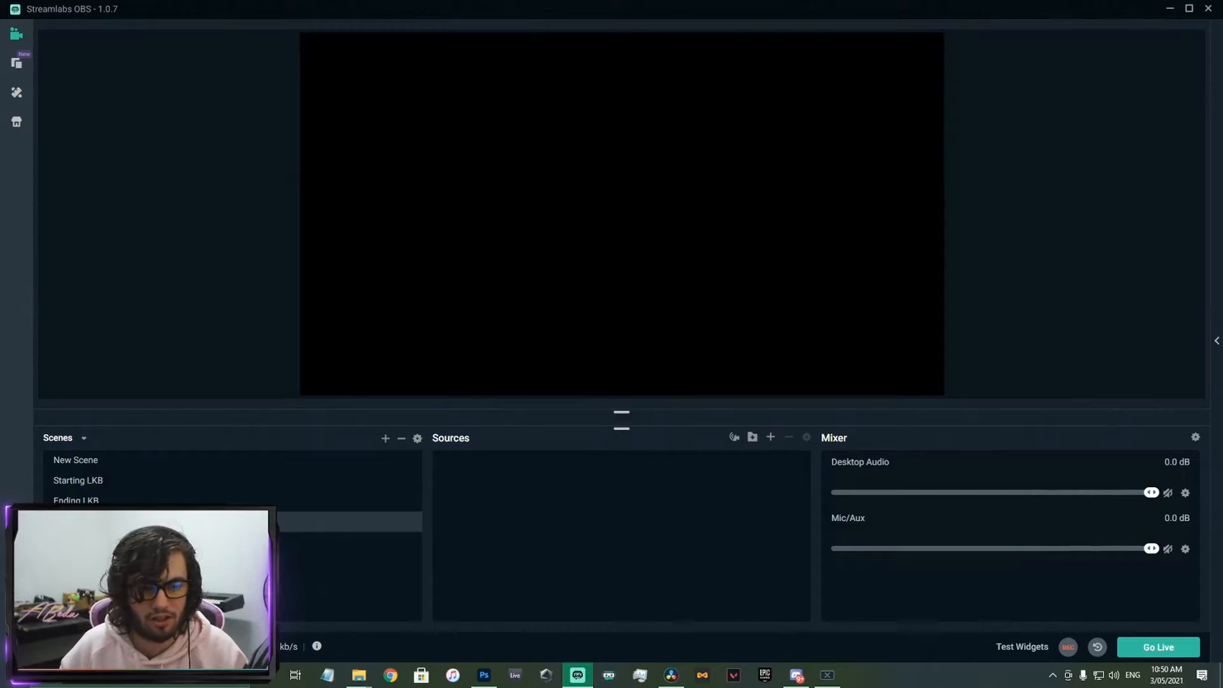
Add a new Media Source named LKB BG to the Starting LKB2 scene
click(770, 437)
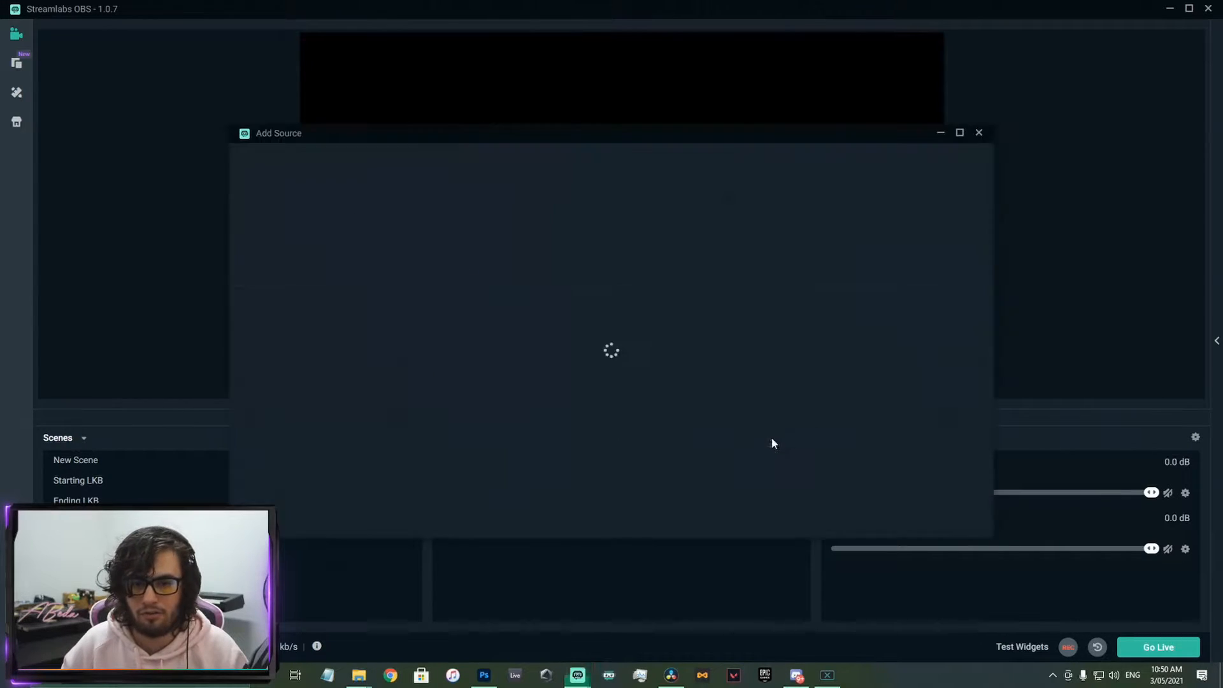
double_click(446, 347)
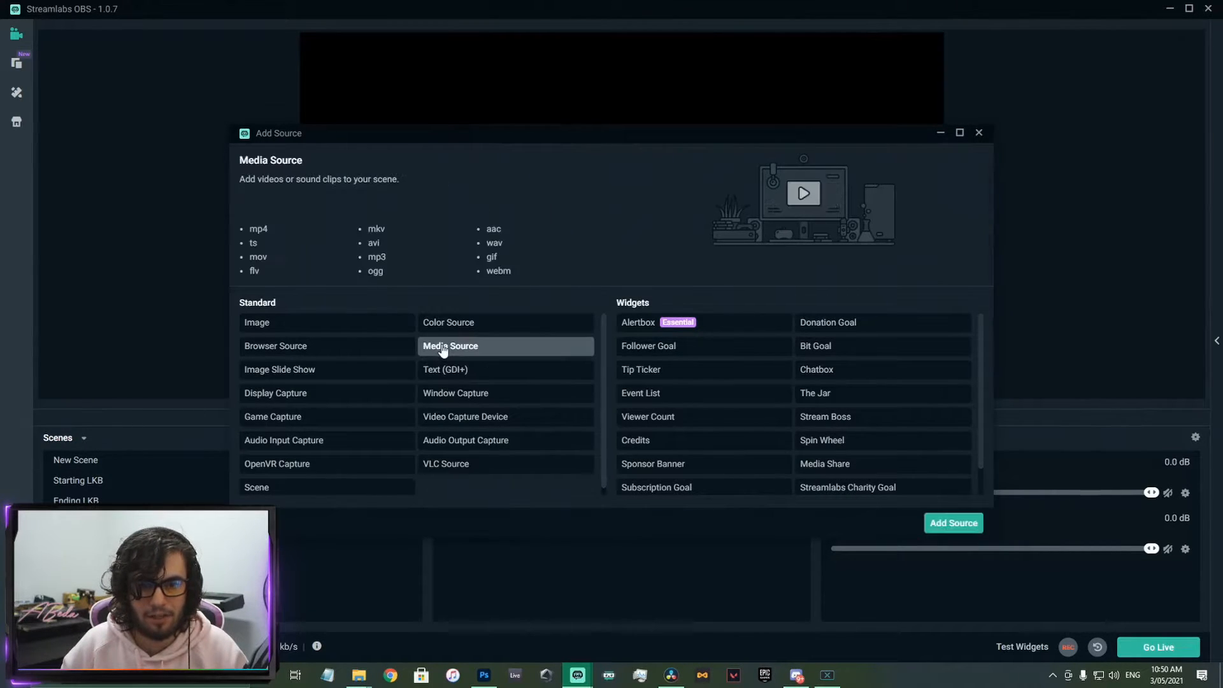
click(551, 417)
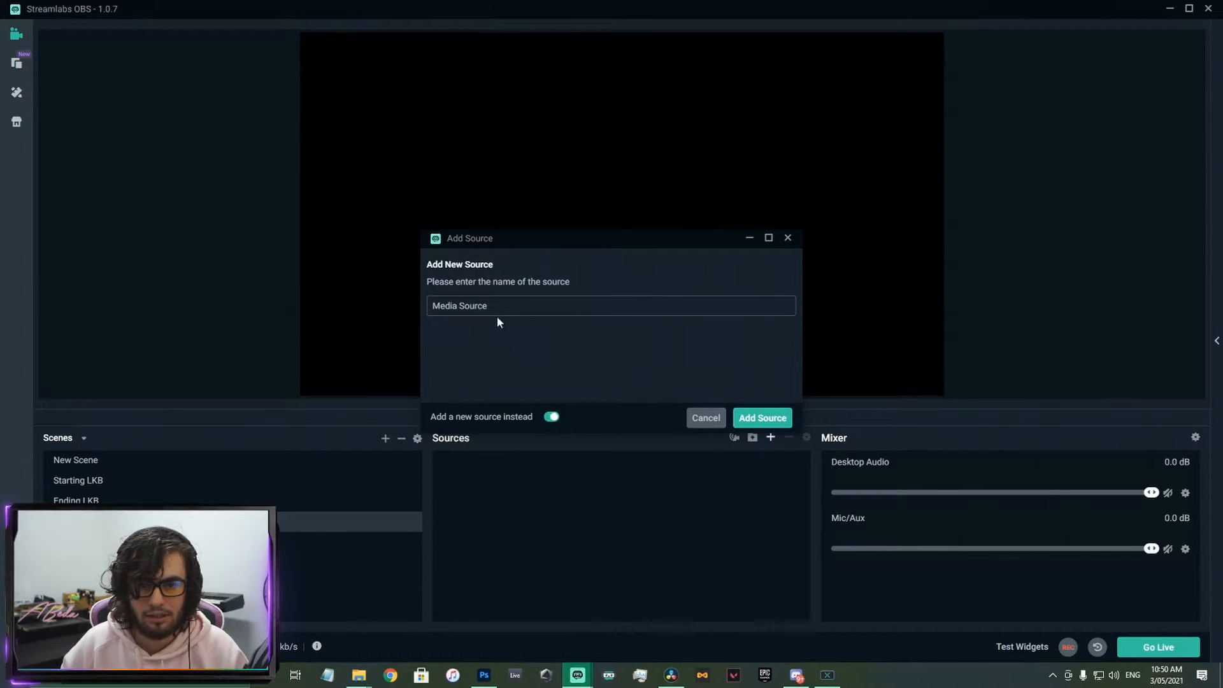
drag(494, 306, 314, 291)
text(LKB )
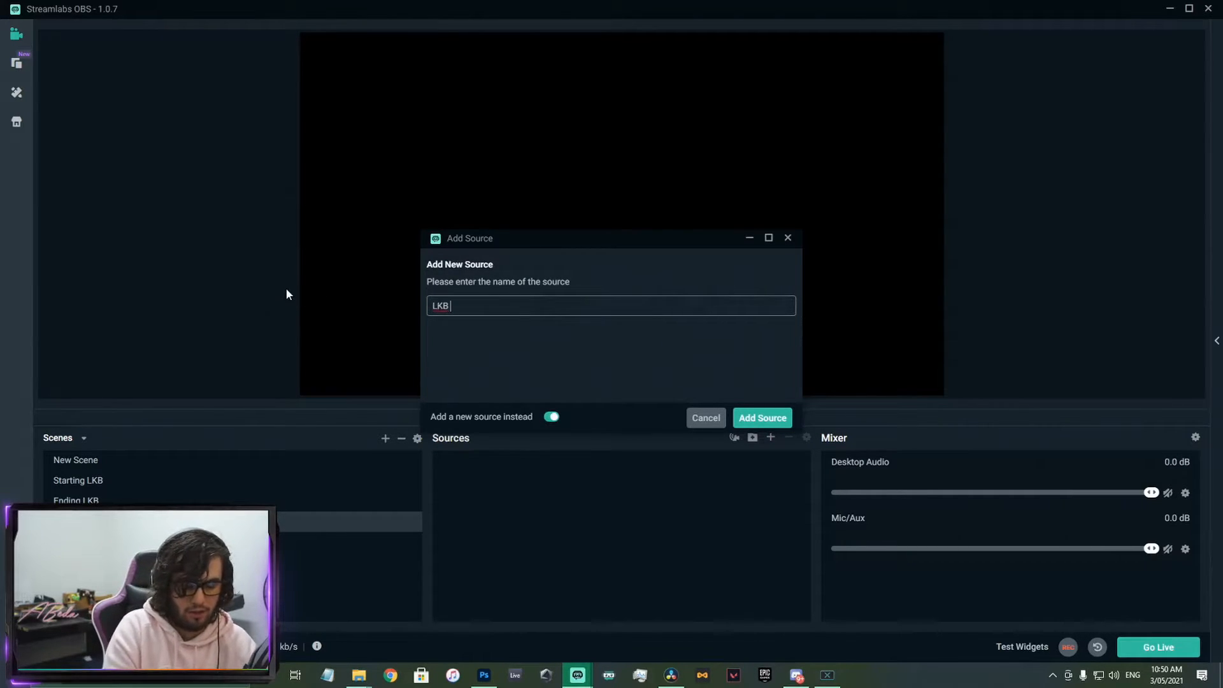
text(BG)
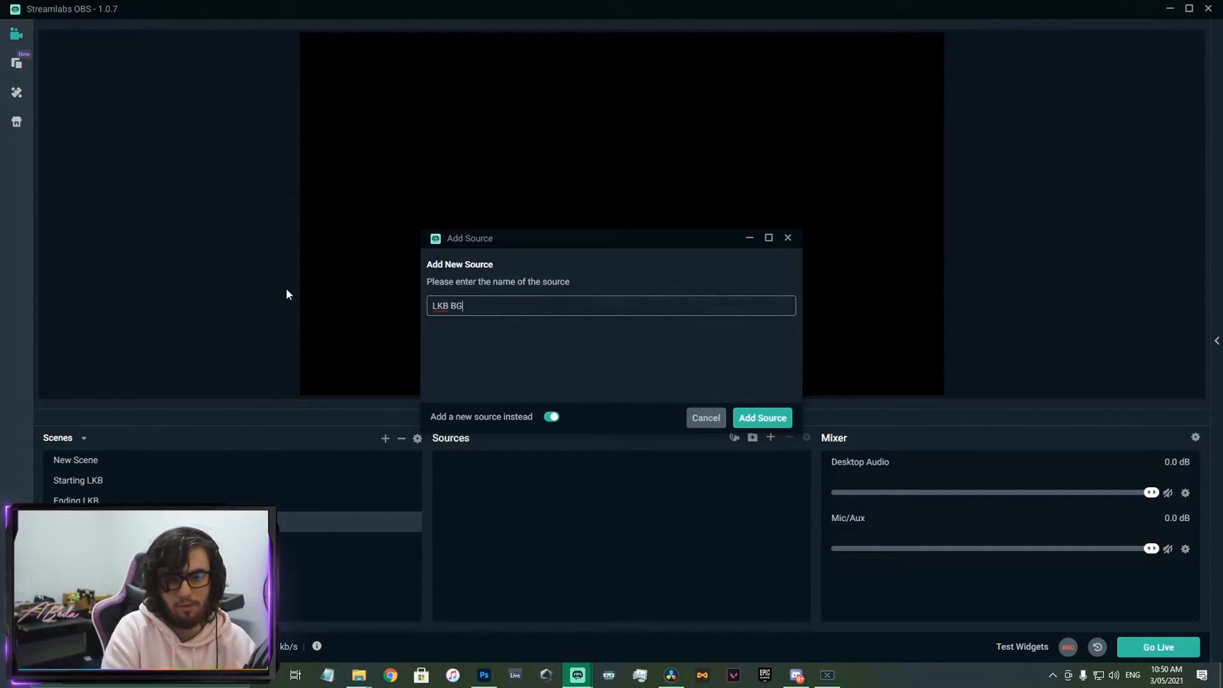
click(756, 426)
Enable looping for the media source and load LKB Starting Stream from the LKB Stream folder as its local file
click(543, 283)
click(765, 264)
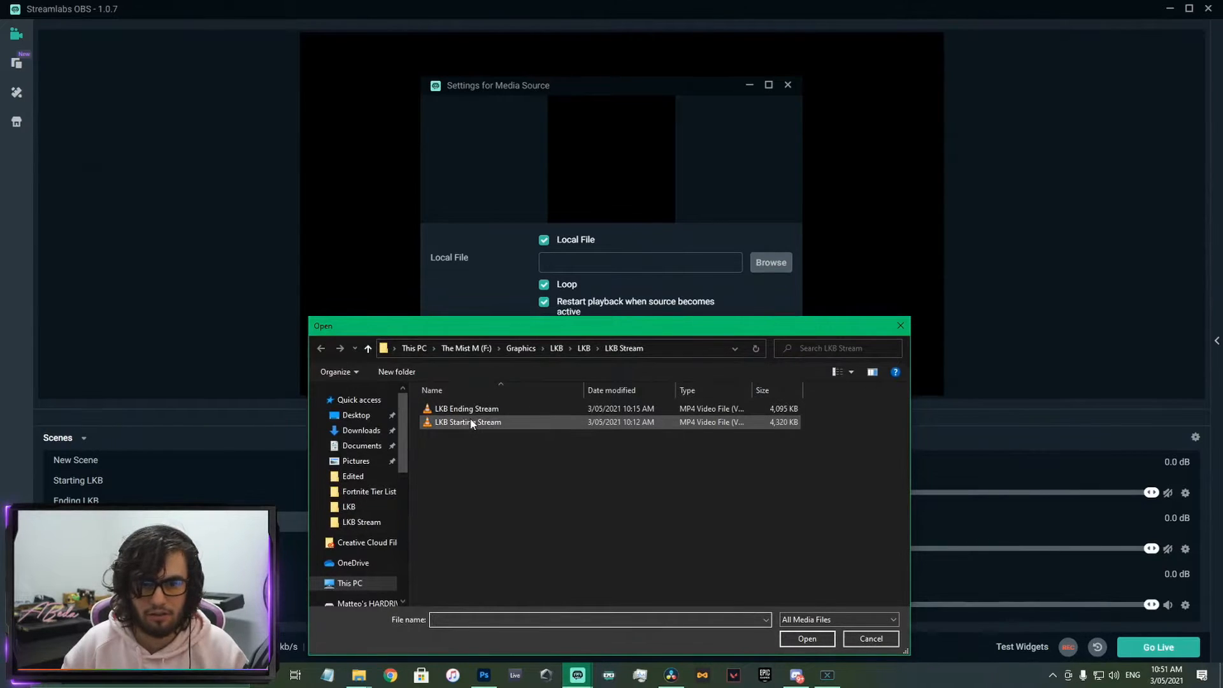
double_click(471, 422)
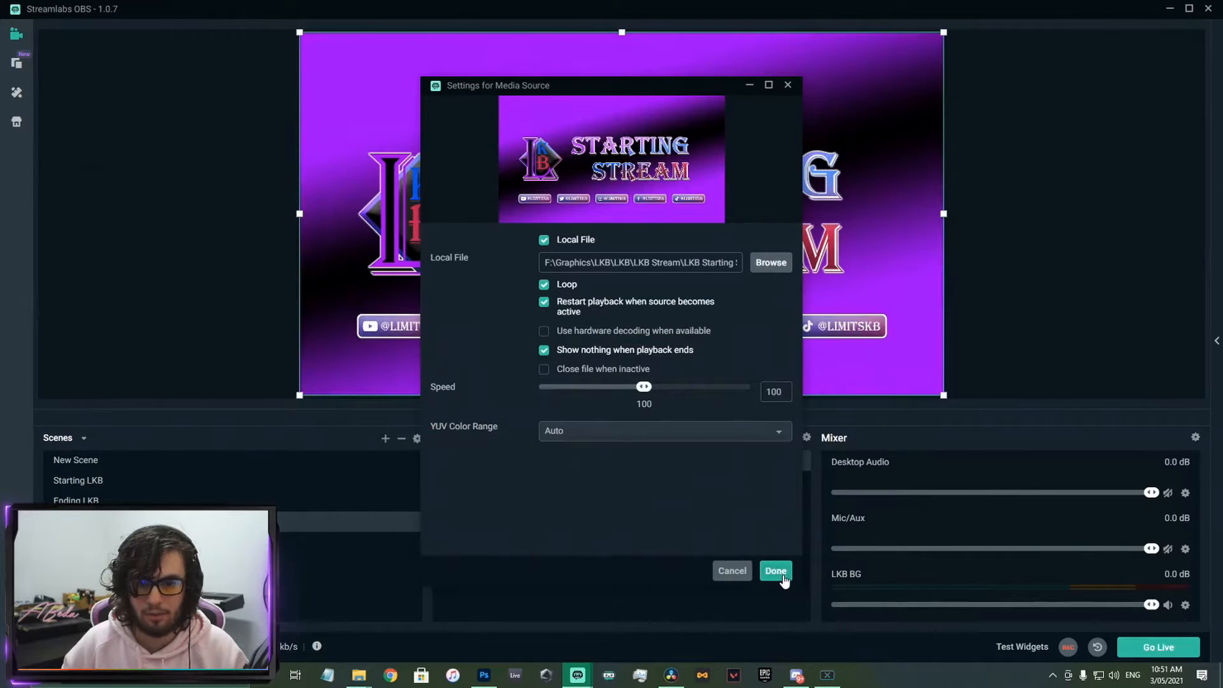
click(775, 571)
click(980, 277)
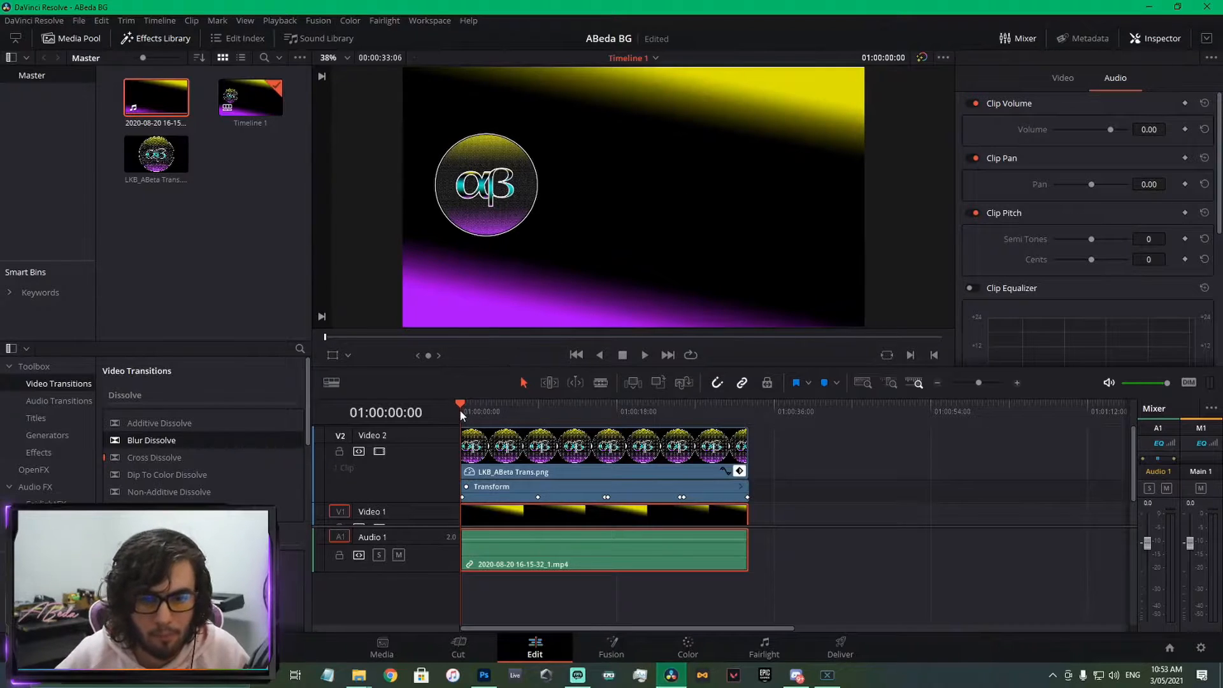
Play the ABeda BG timeline in DaVinci Resolve to examine the logo animation and the background clip beneath it
key(space)
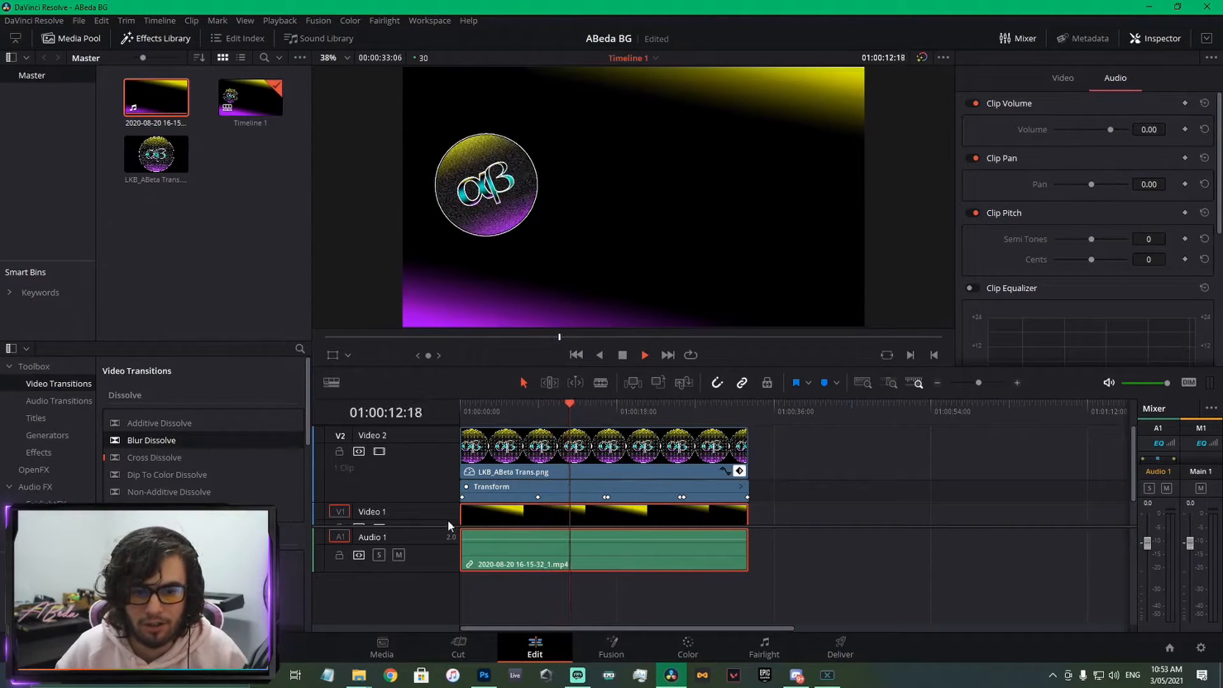
scroll(492, 514, down, 2)
click(540, 500)
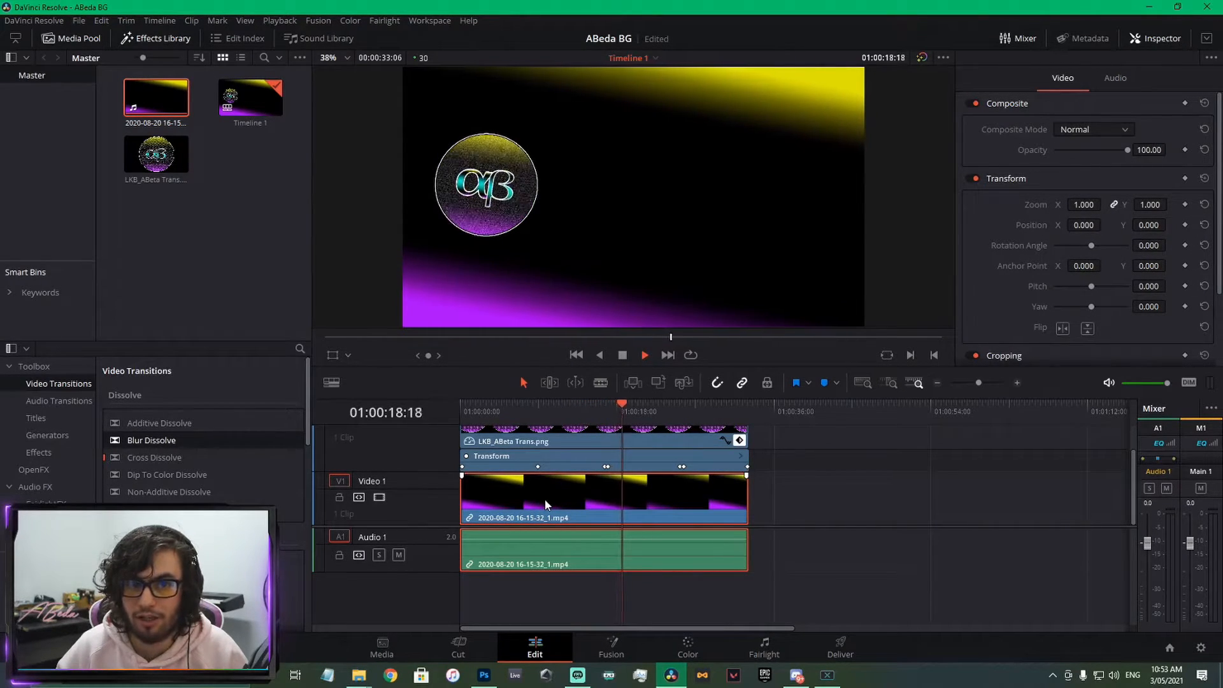
scroll(604, 513, up, 2)
key(space)
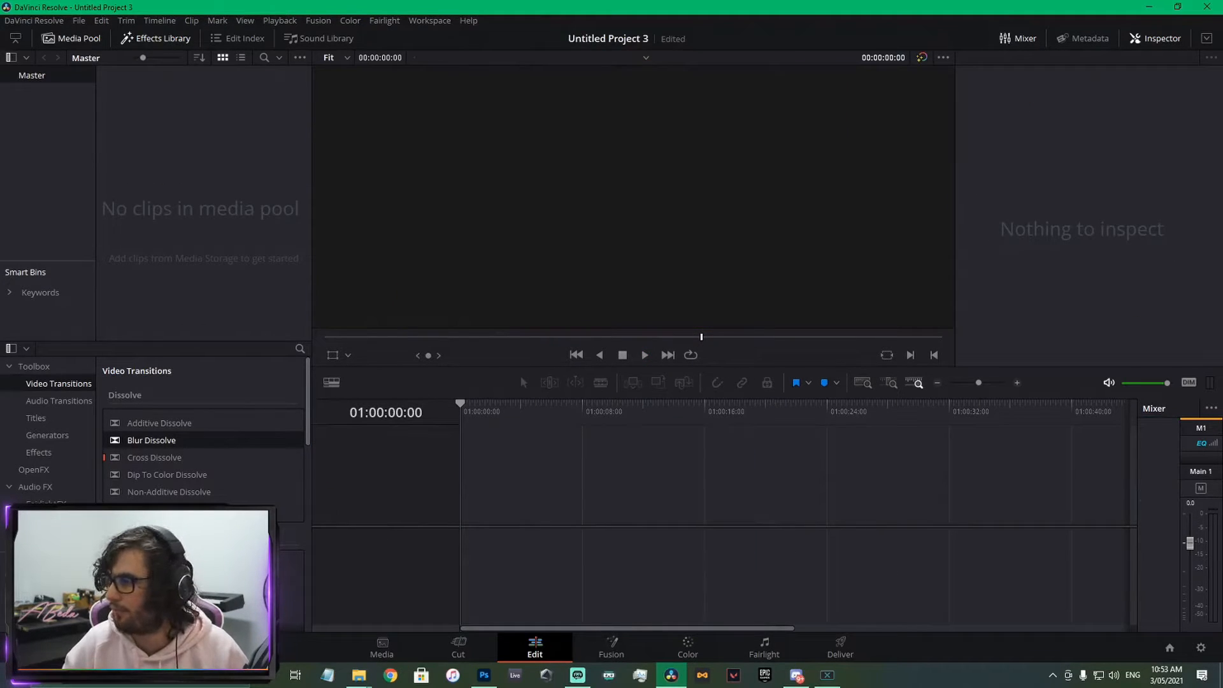
Import the logo LKB_ABeta Trans 700px from F:\Graphics\LKB\ABeda into the media pool of Untitled Project 3
right_click(199, 180)
click(249, 274)
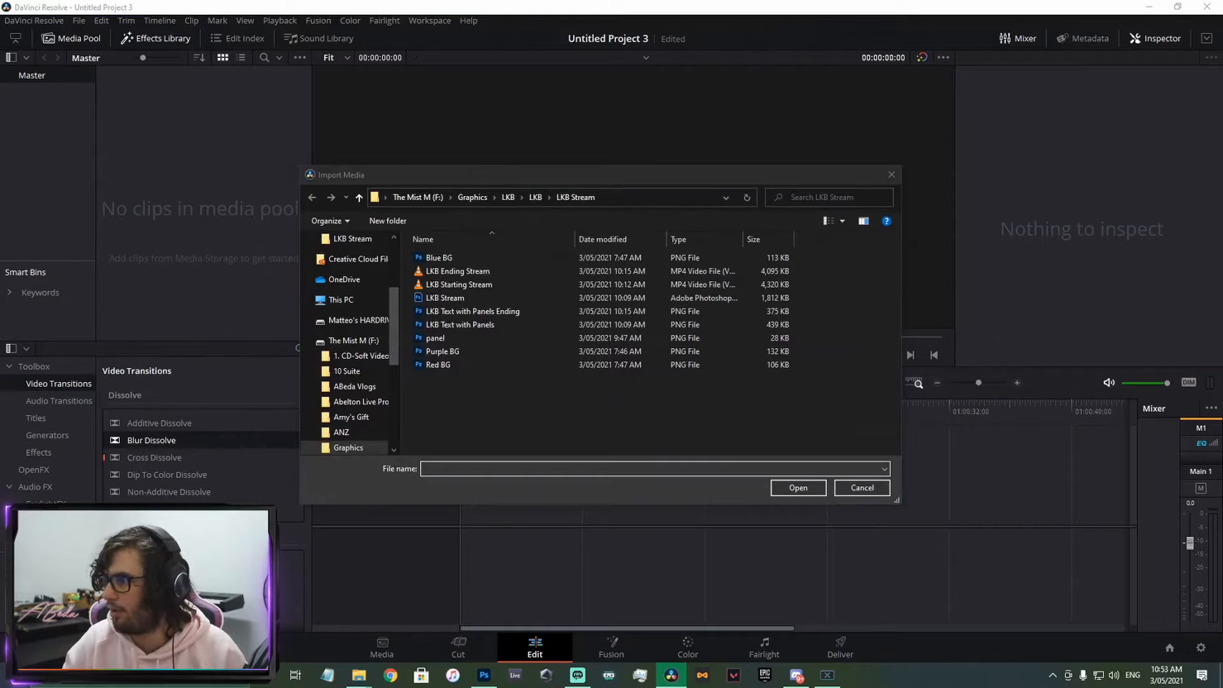
click(629, 197)
text(F:\Graphics\LKB\ABeda)
key(Return)
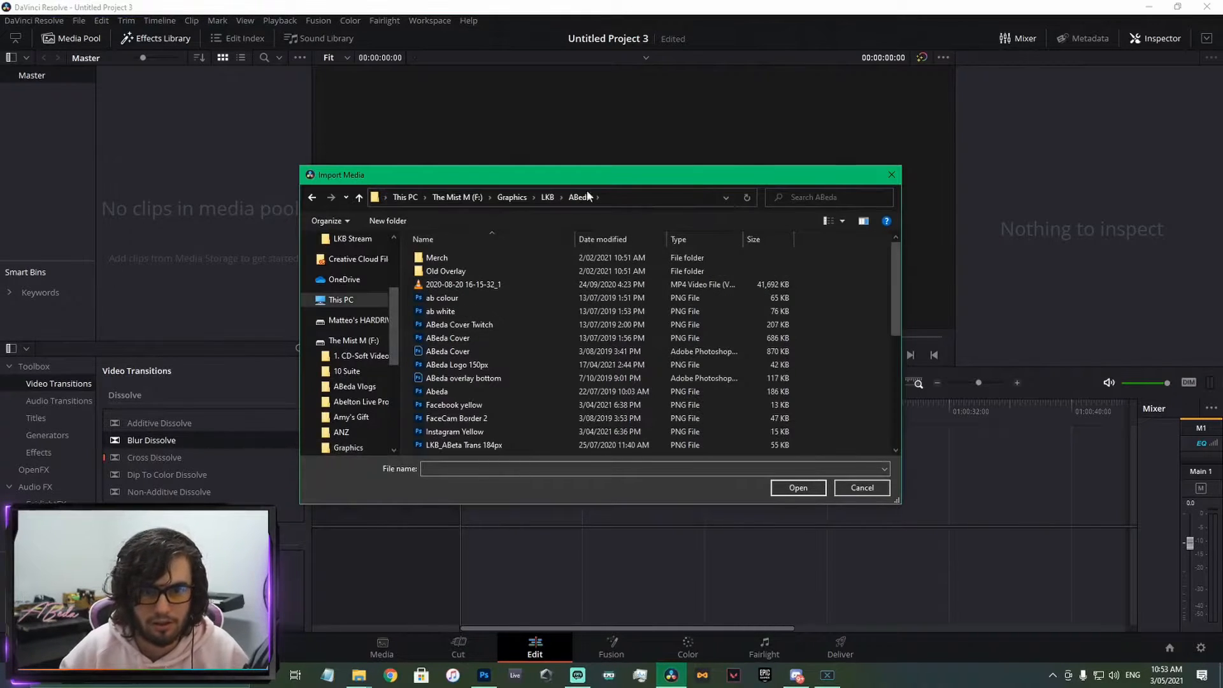
click(825, 221)
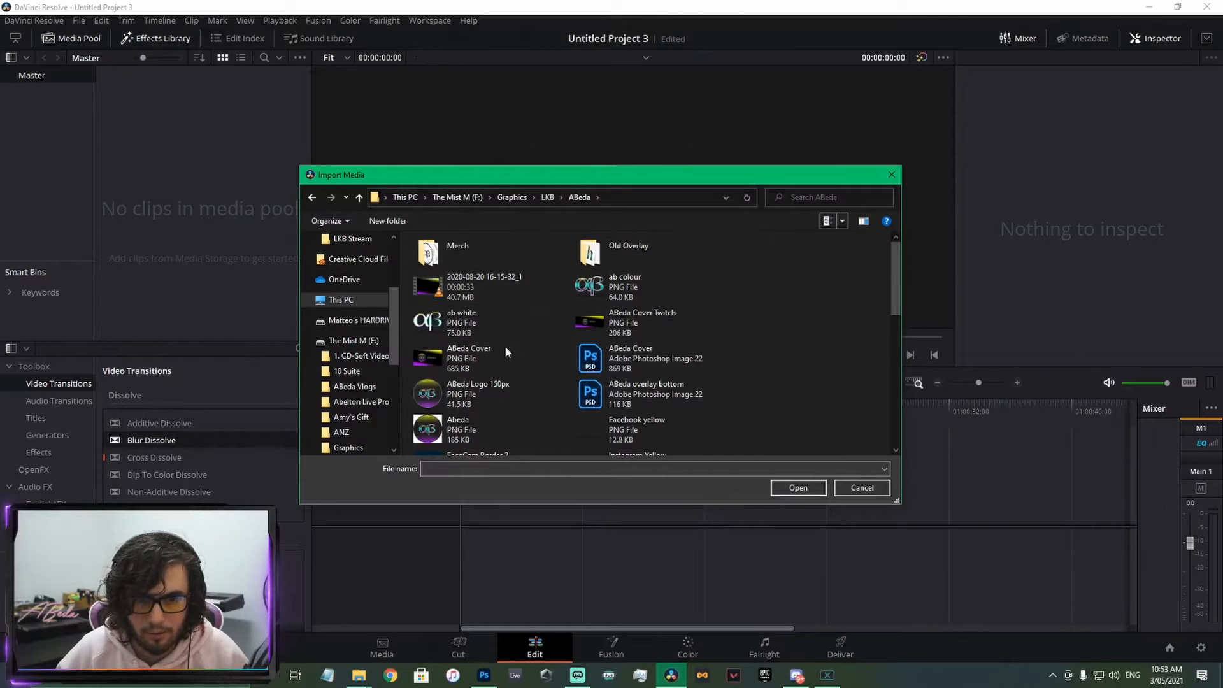
scroll(516, 432, down, 3)
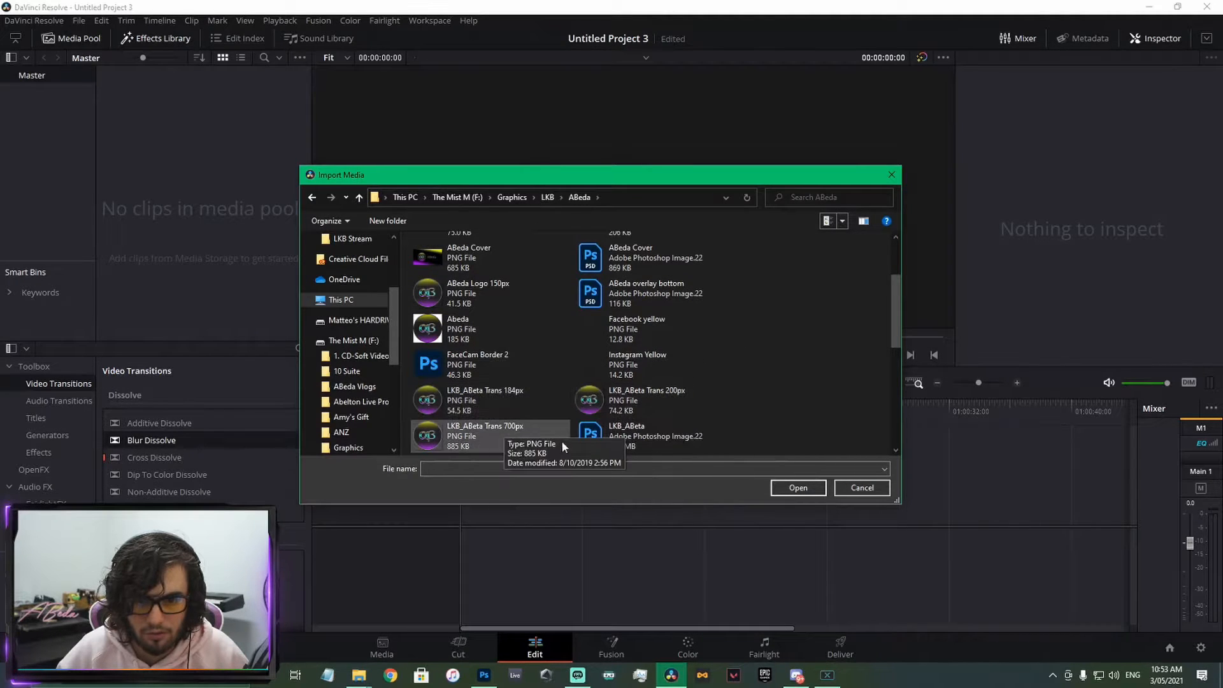
scroll(475, 434, down, 3)
double_click(491, 332)
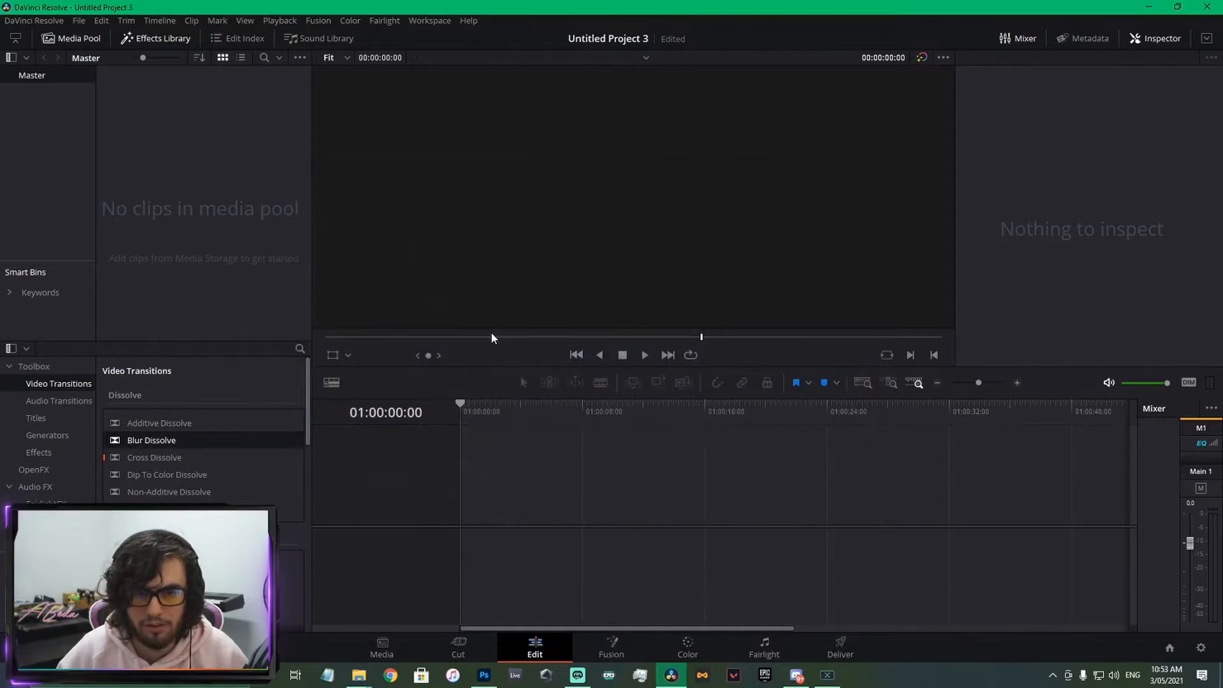
Import Stream Background.png from the ABeda folder into the media pool
right_click(196, 207)
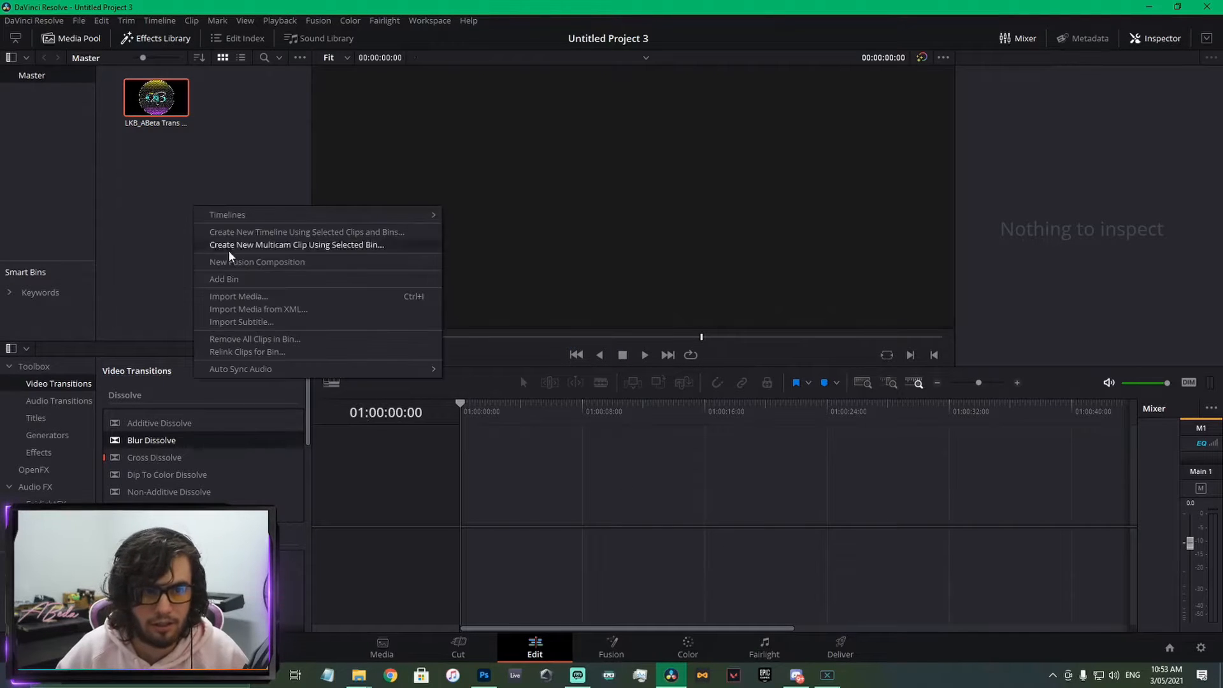
click(261, 298)
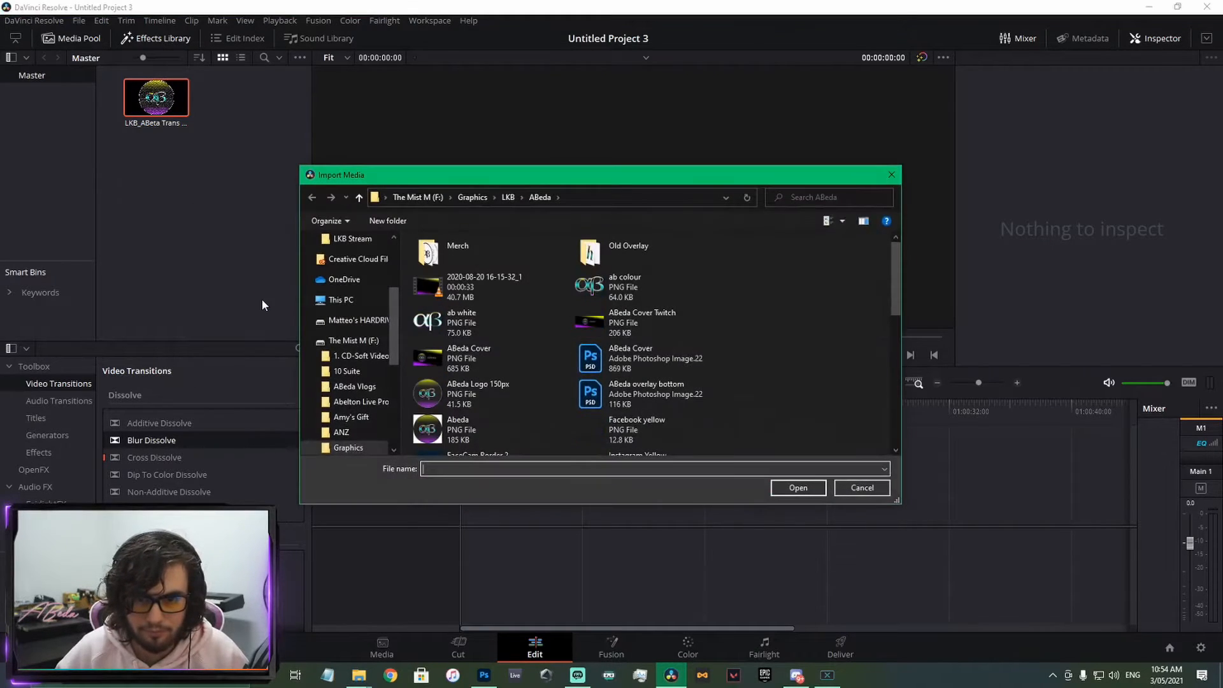
scroll(494, 291, down, 3)
scroll(575, 307, down, 3)
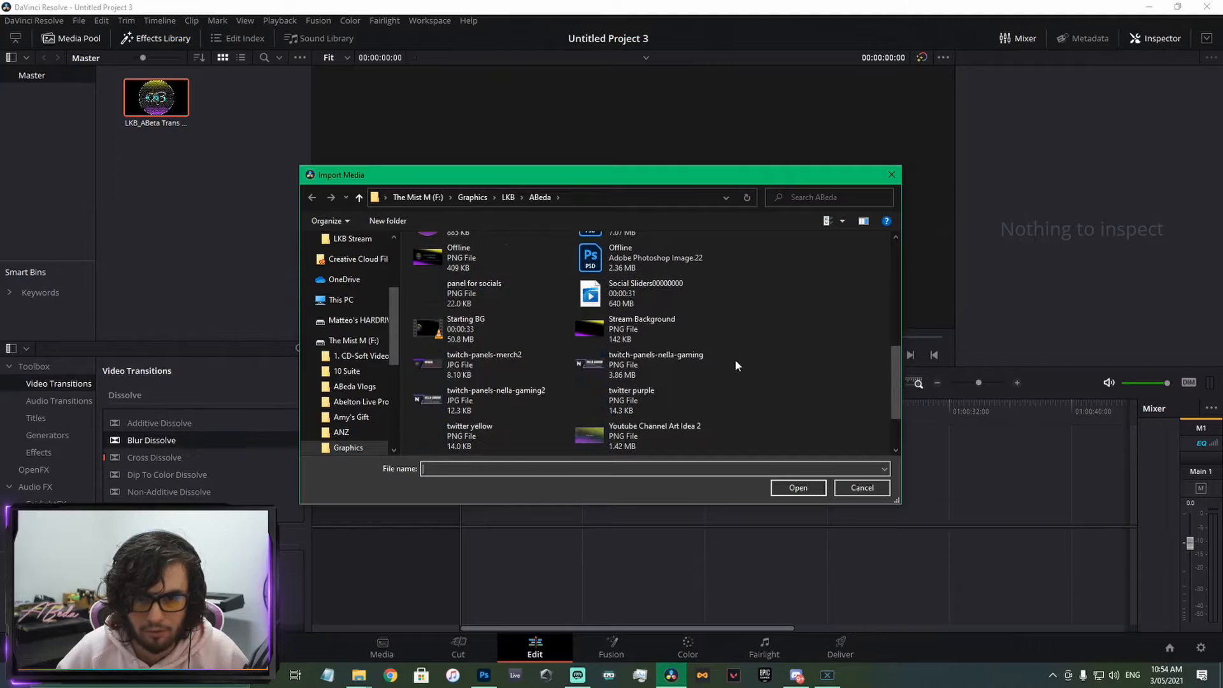
double_click(642, 329)
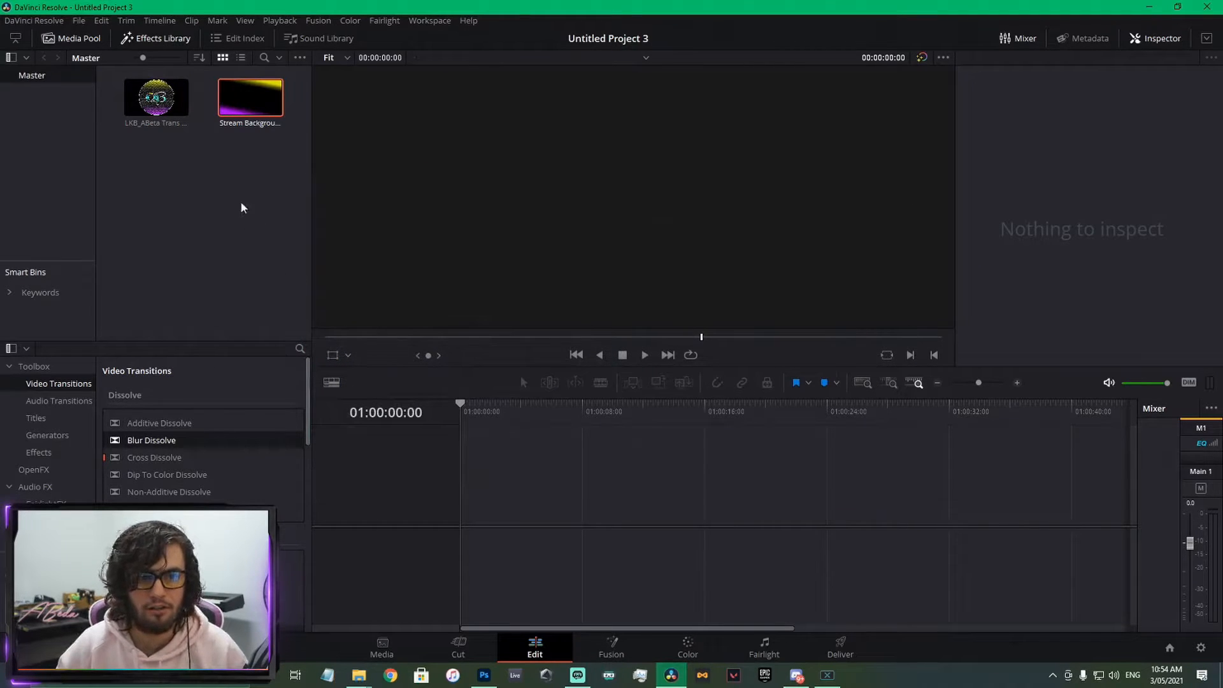
Place Stream Background.png on Video 1 and the logo on Video 2, with the logo's zoom at 0.400 and position X at -553
drag(260, 167, 481, 516)
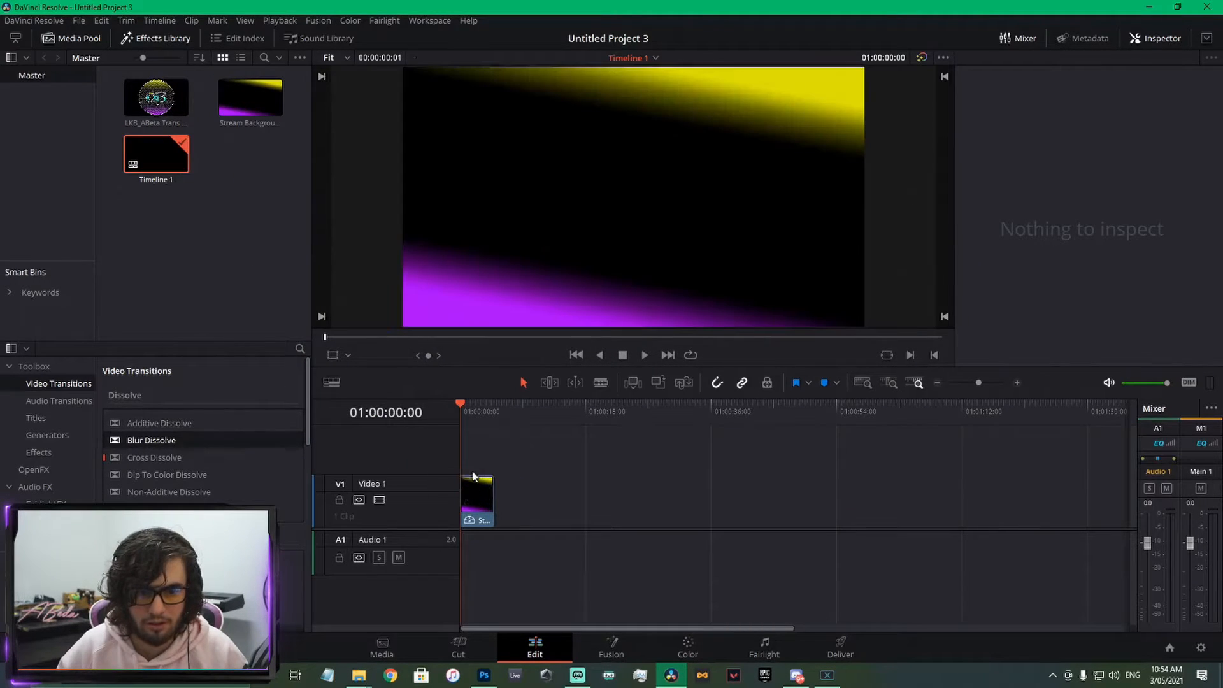
drag(163, 99, 494, 446)
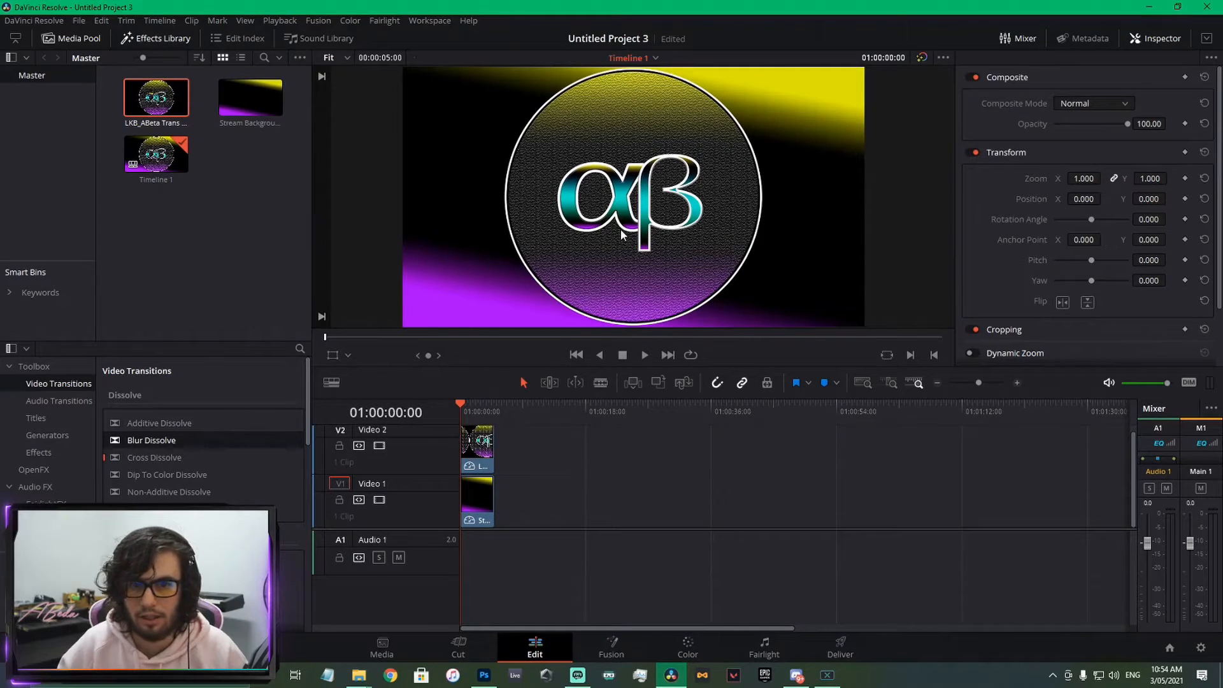
drag(1082, 179, 1054, 199)
Extend the Stream Background.png clip on Video 1 to a duration of 00:00:37:16
drag(494, 502, 720, 499)
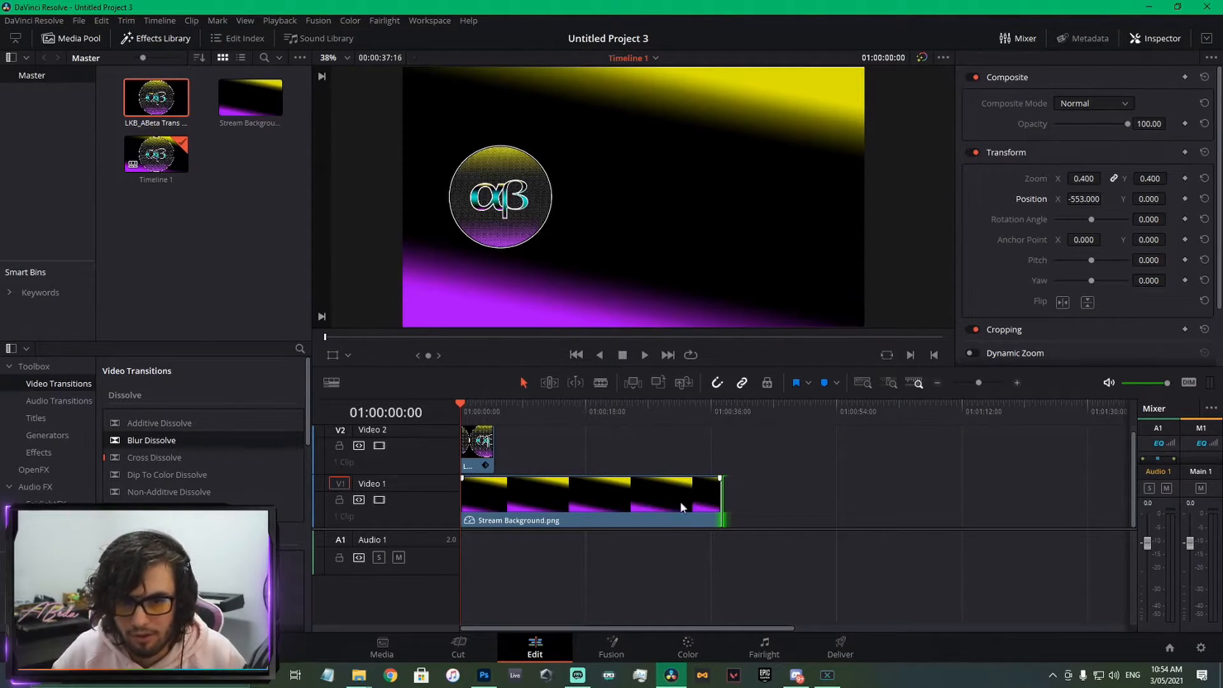
scroll(635, 506, up, 3)
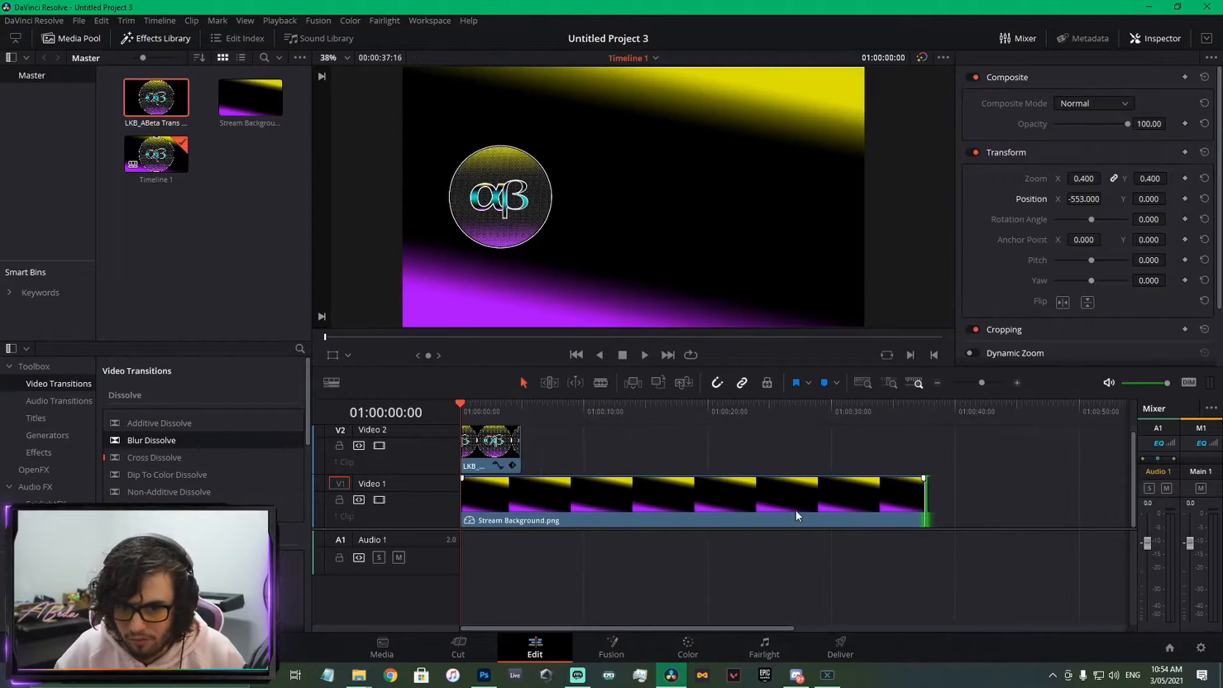
Set the Stream Background.png clip's duration to 00:00:20:00 and extend the logo clip on Video 2 to the same end
drag(927, 503, 706, 497)
key(shift+z)
scroll(706, 497, down, 3)
right_click(593, 504)
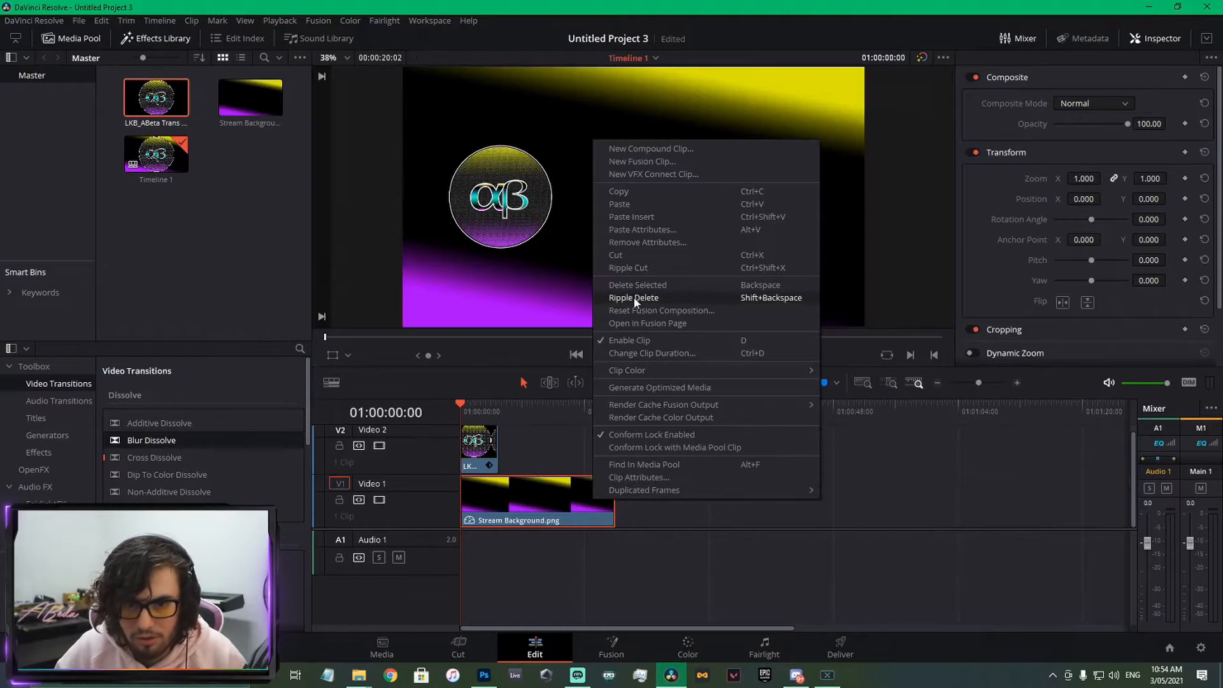
click(681, 354)
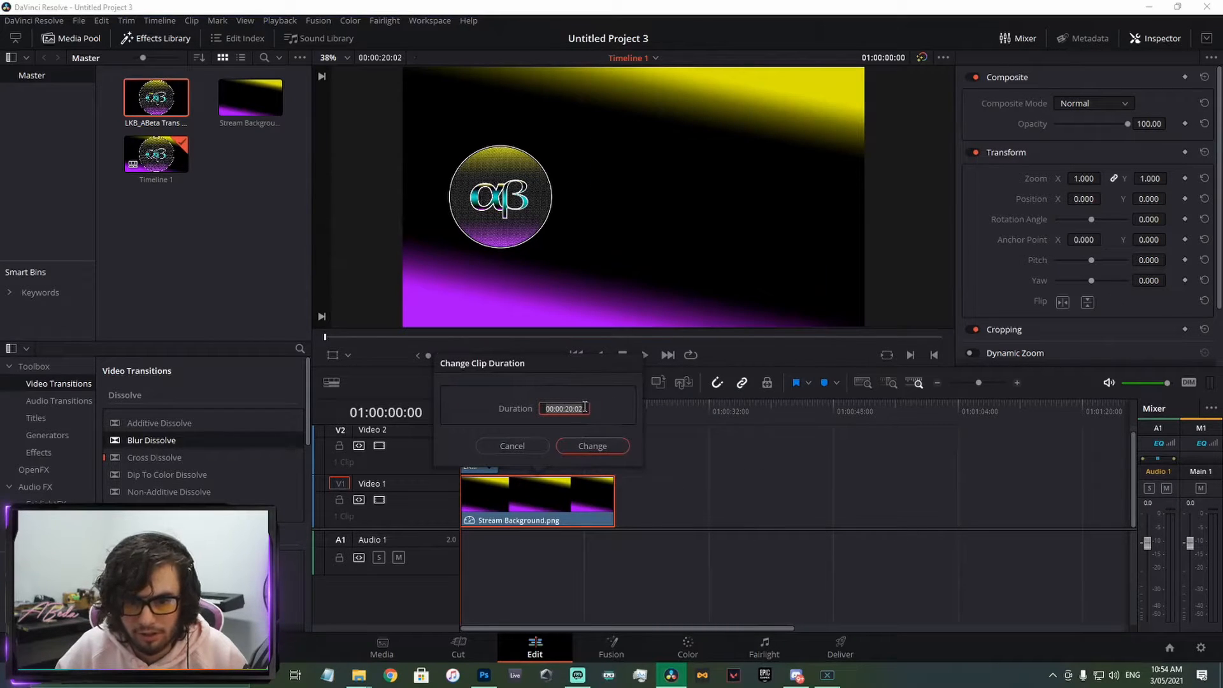
click(578, 450)
click(482, 448)
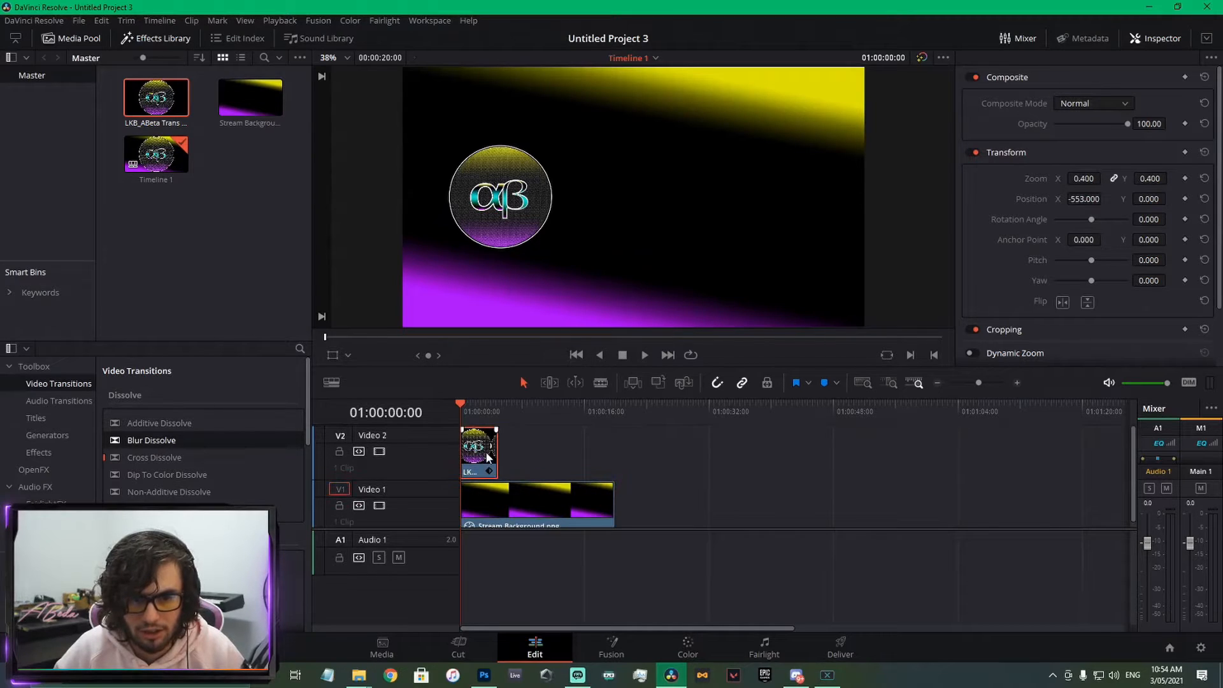
drag(494, 450, 614, 450)
Play parts of the timeline from the start to check the still logo and background
key(space)
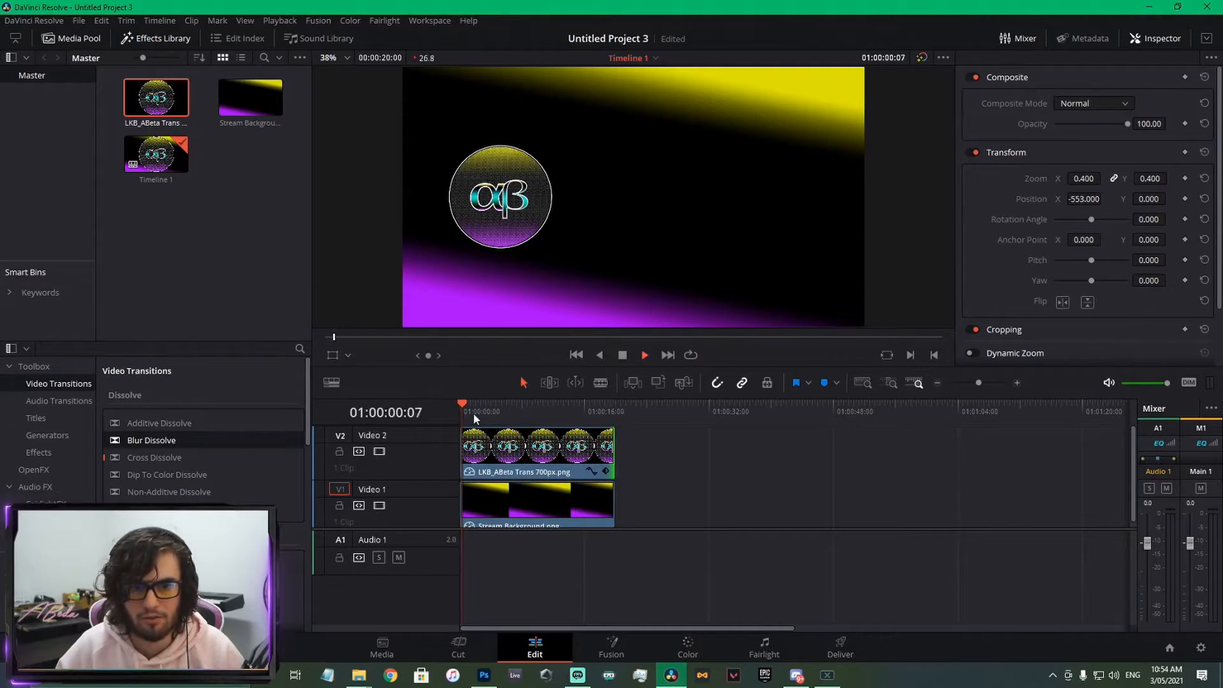
key(End)
key(Home)
key(space)
key(space)
key(Home)
key(space)
key(space)
key(Home)
Add a zoom keyframe of 1.000 to the Stream Background.png clip at 01:00:00:00
click(498, 504)
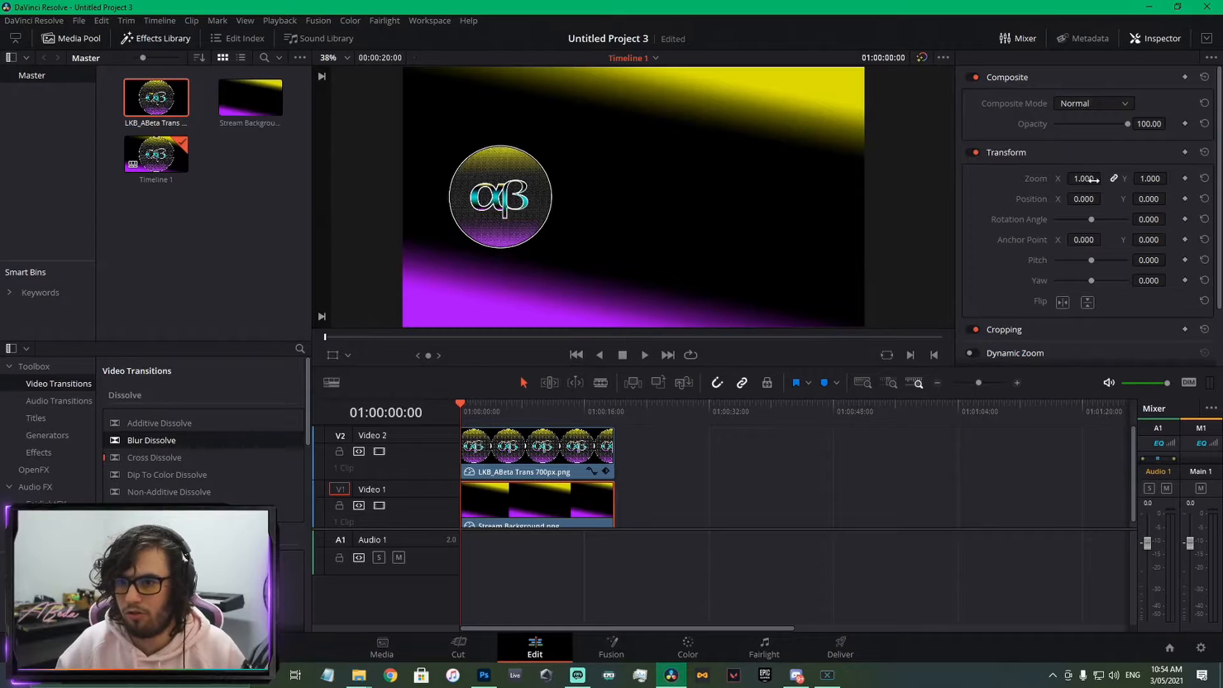
mouse_move(1085, 179)
mouse_down()
mouse_move(1153, 179)
mouse_move(1085, 179)
mouse_up()
key(shift+z)
scroll(601, 514, down, 2)
drag(499, 408, 465, 417)
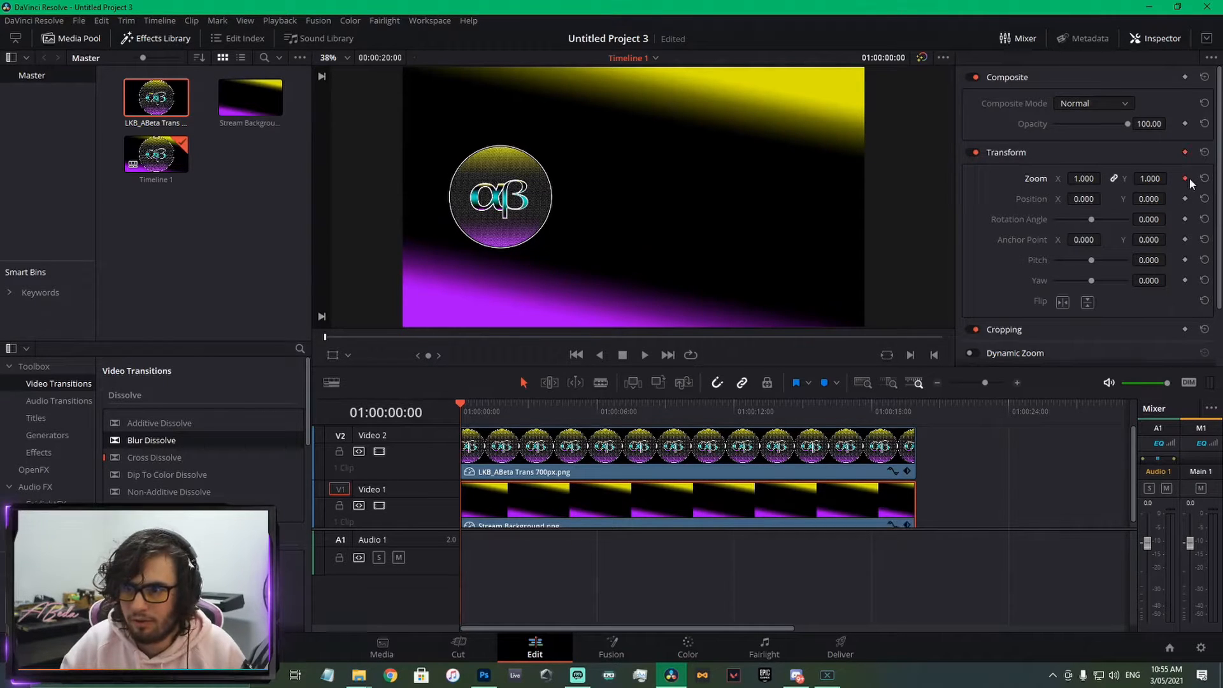
Keyframe the background clip's zoom at 2.000 at 01:00:05:00 and preview the zoom from the start
drag(462, 405, 574, 415)
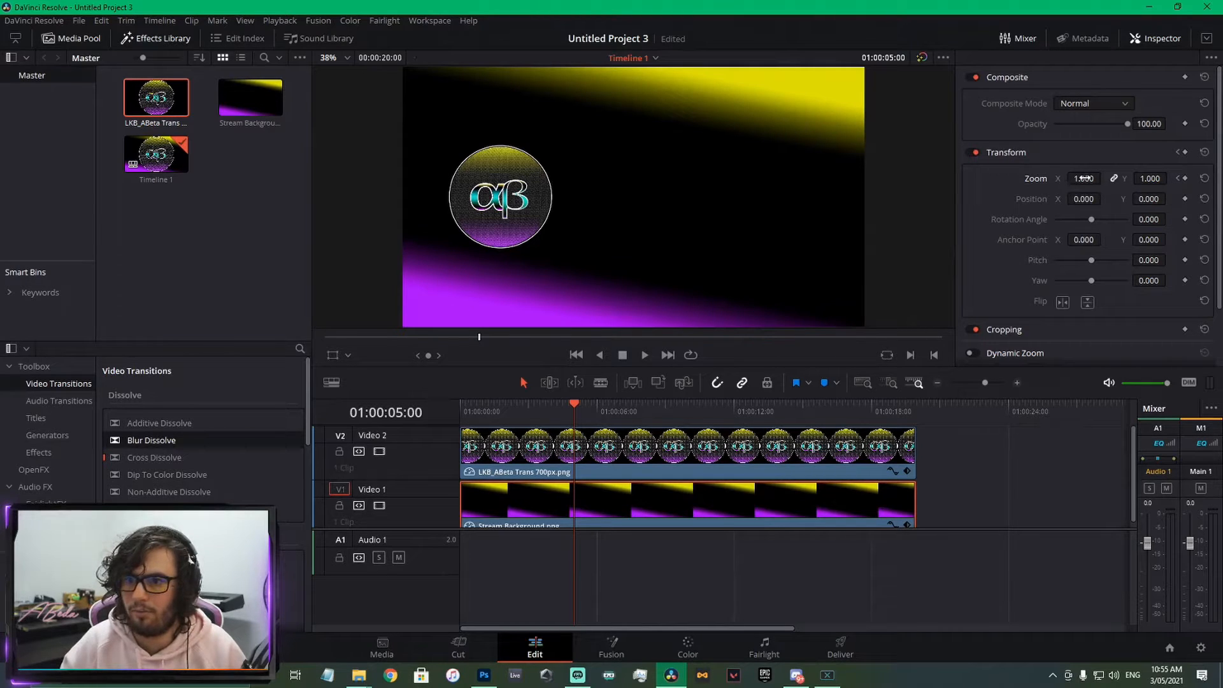
drag(1083, 178, 1105, 178)
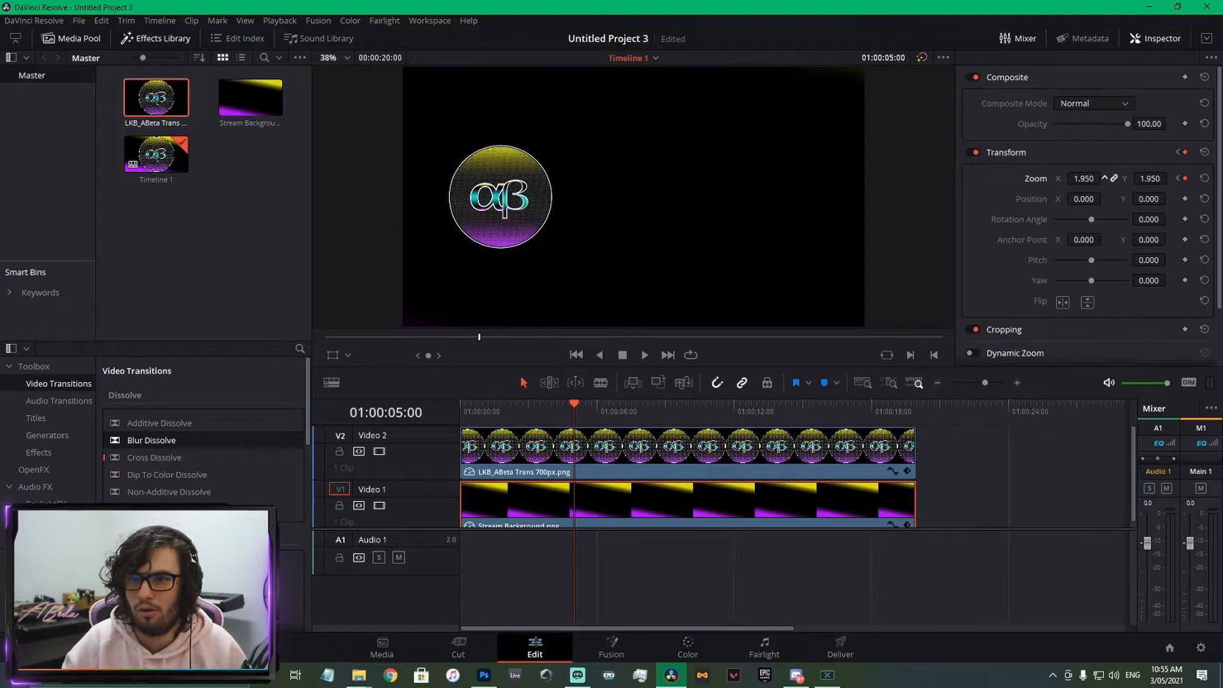
drag(1105, 178, 1105, 177)
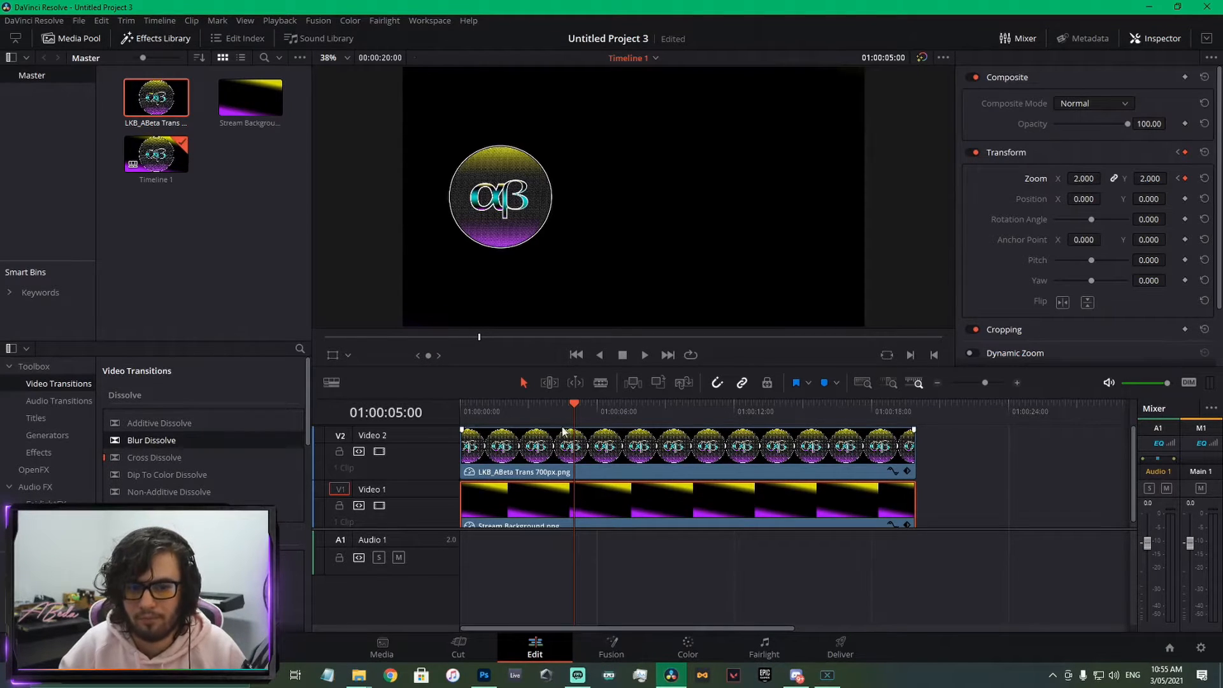
drag(575, 407, 430, 420)
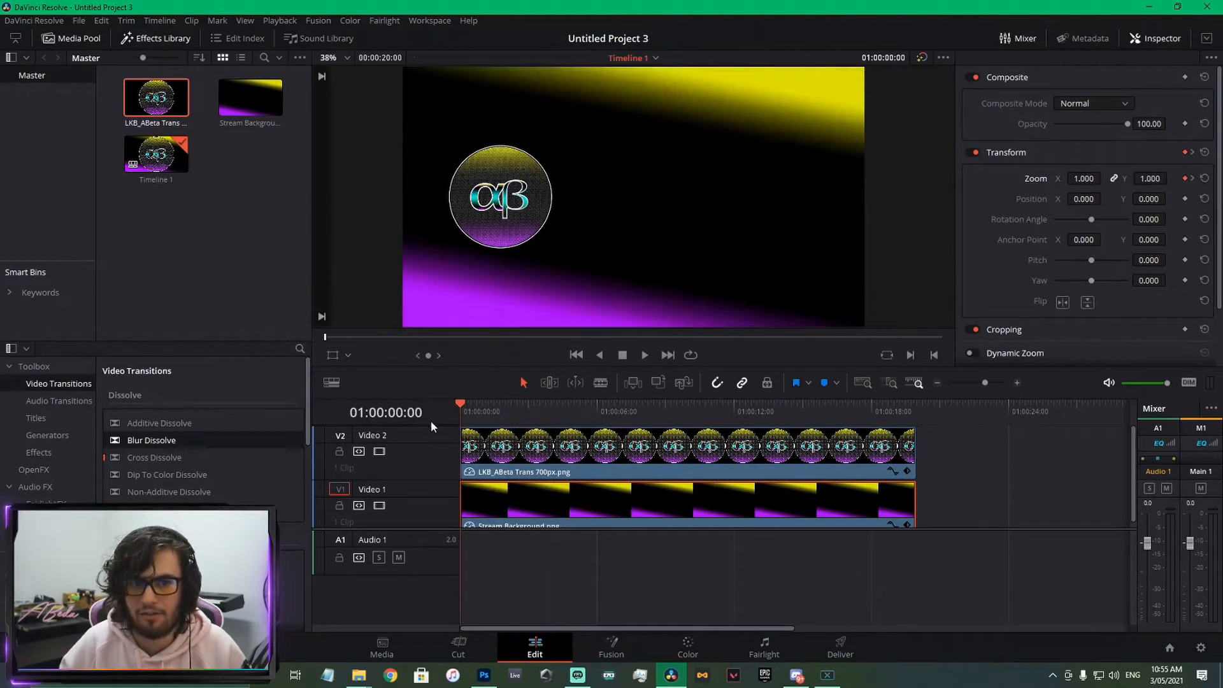
key(space)
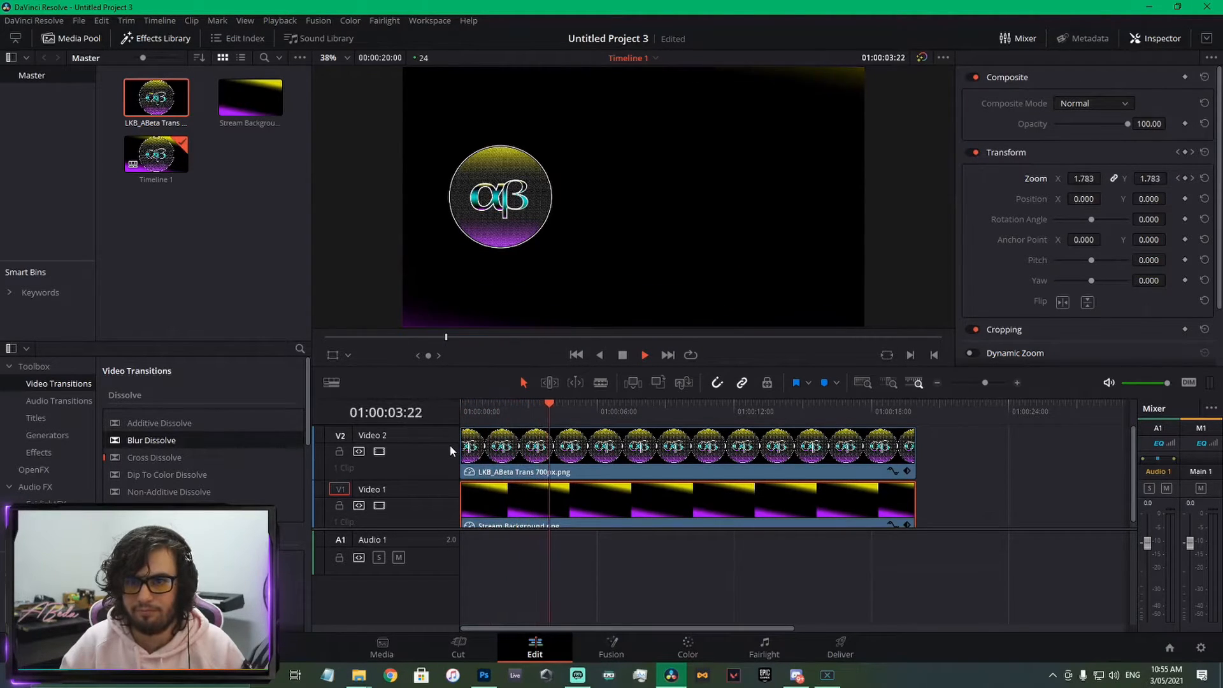
key(space)
Show the background clip's keyframes on the timeline and keyframe its zoom at 1.000 at 01:00:10:00
scroll(414, 525, up, 2)
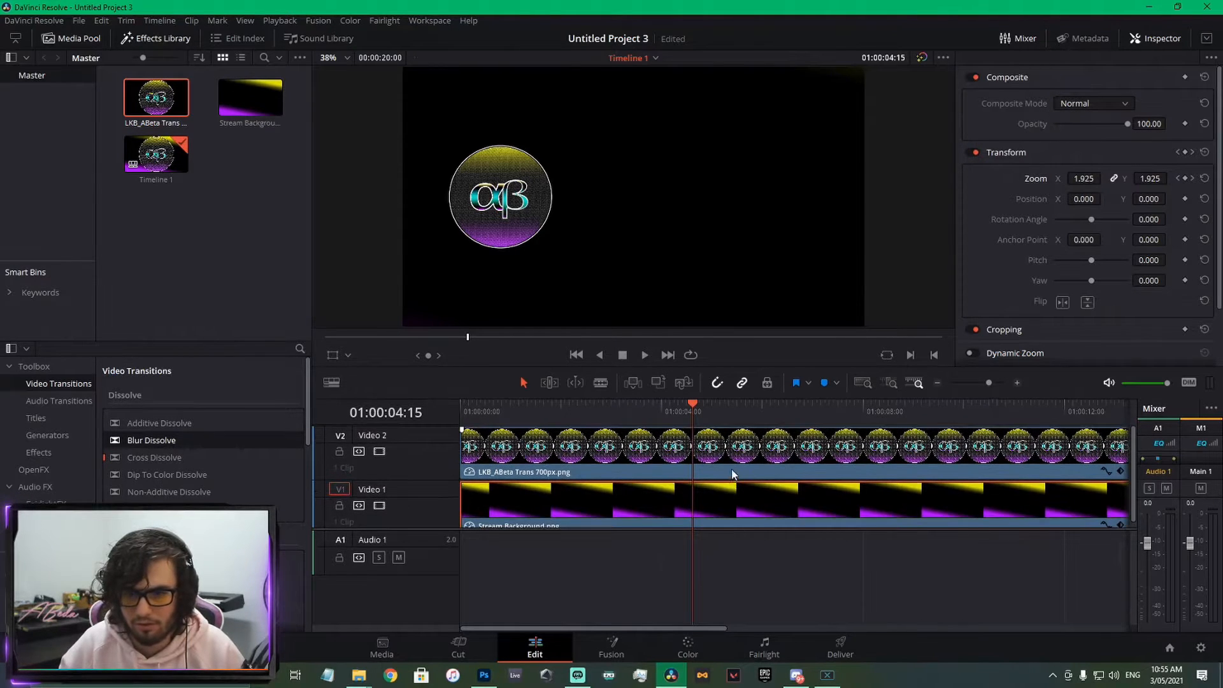
click(1120, 518)
drag(693, 404, 965, 416)
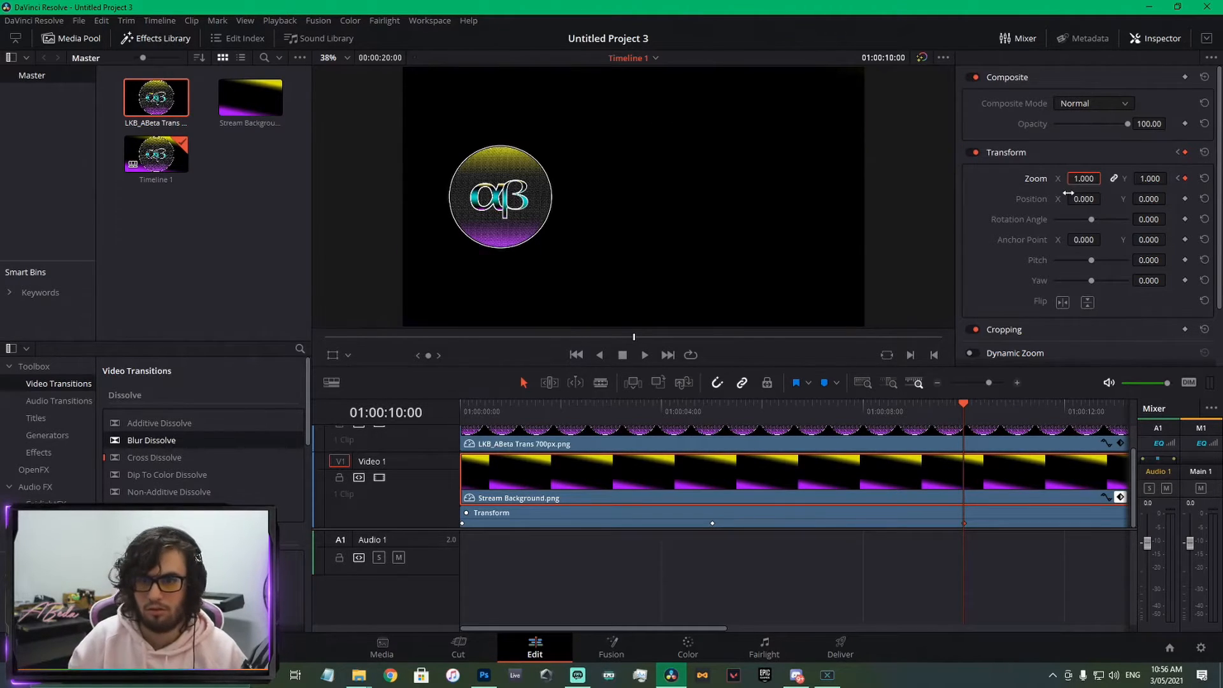
key(Return)
drag(965, 403, 966, 470)
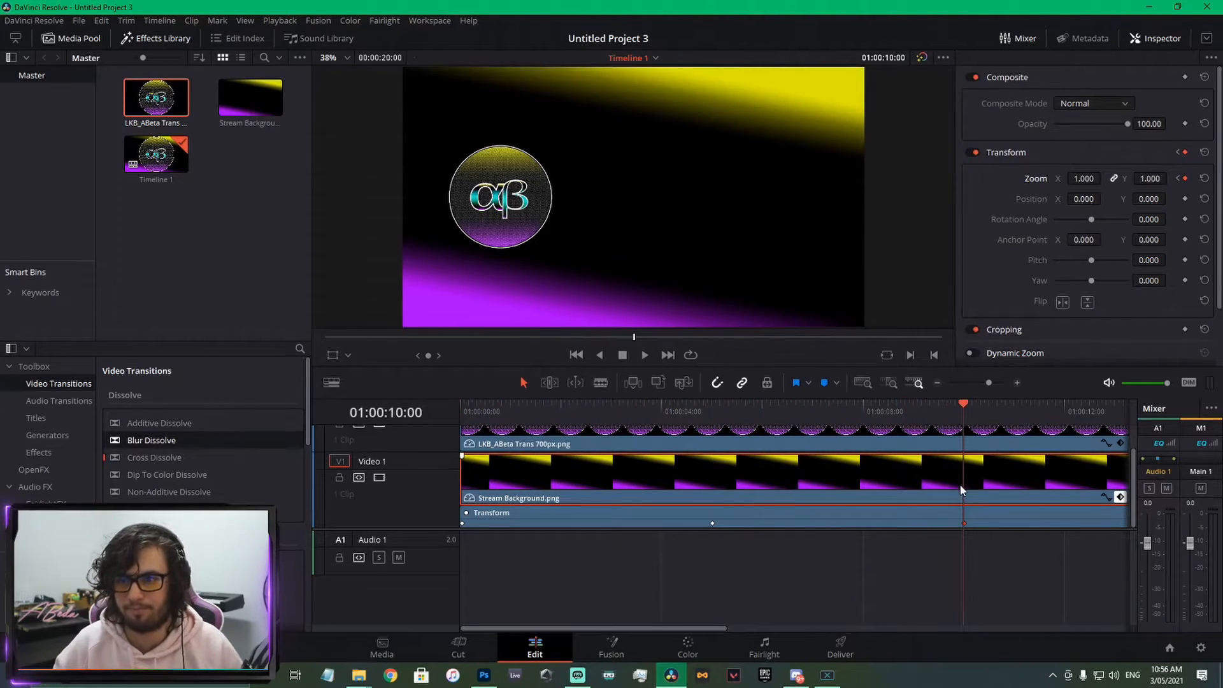
Keyframe the Stream Background.png clip's zoom at 2.000 at 01:00:15:01
scroll(985, 513, down, 2)
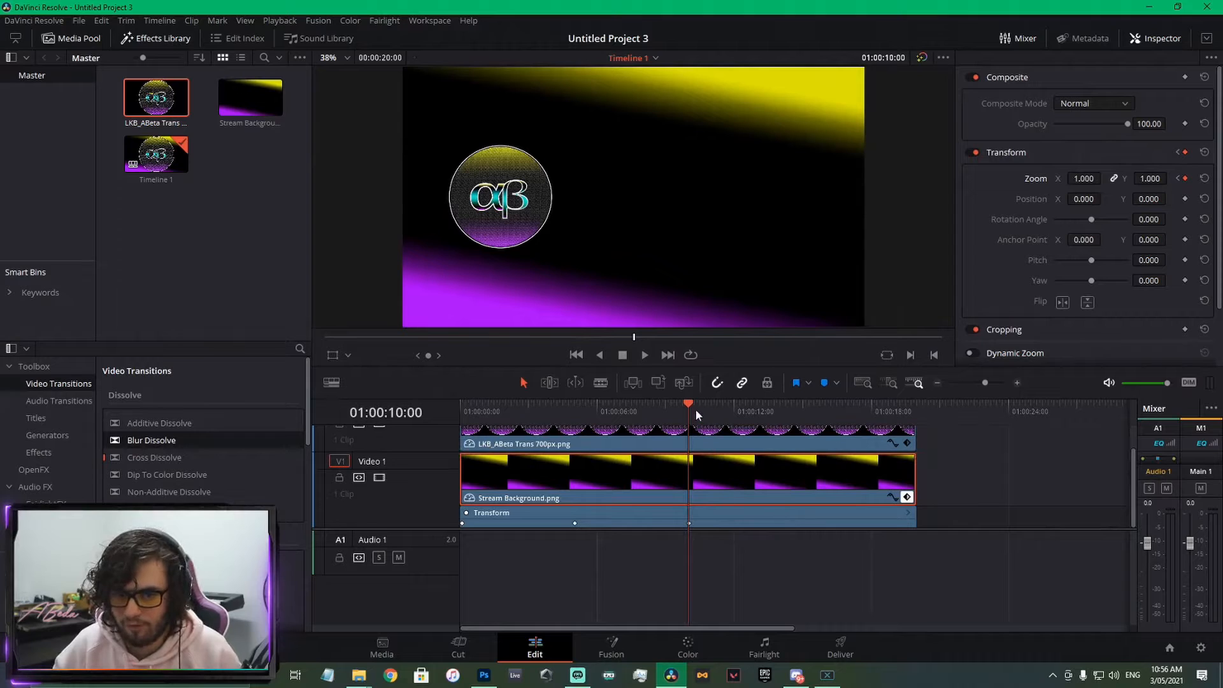
drag(698, 414, 804, 419)
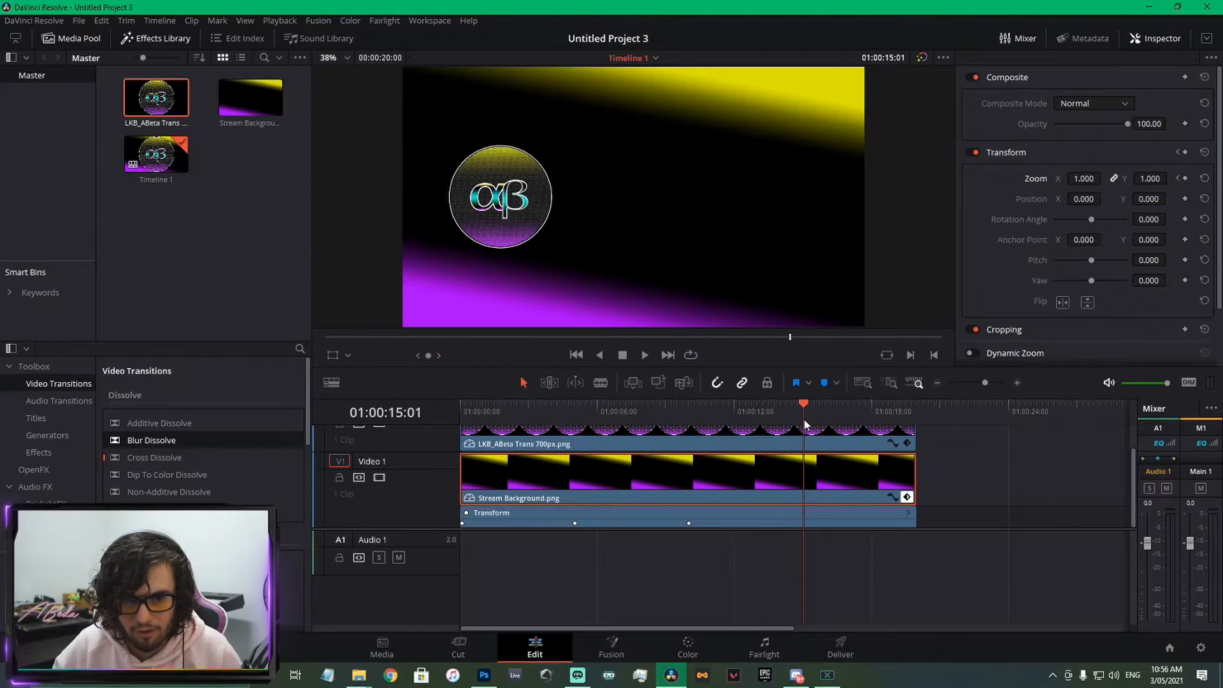
double_click(1085, 179)
text(2)
key(Return)
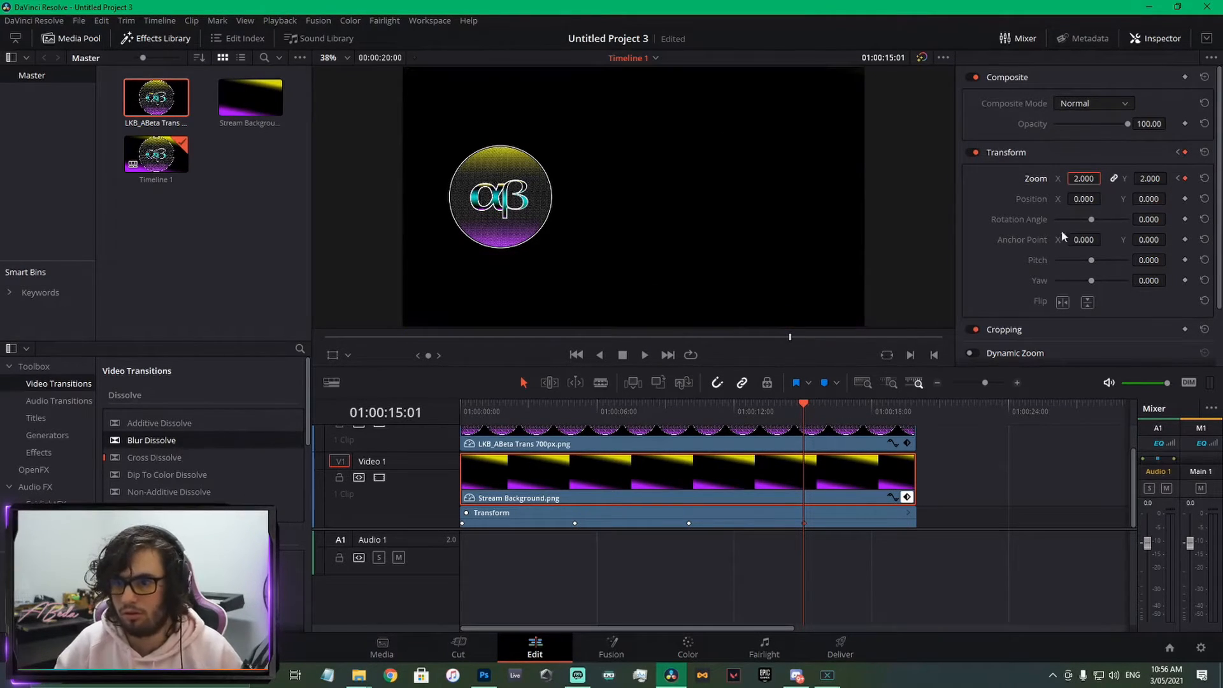
Keyframe the background clip's zoom back to its starting value at the clip's end, 01:00:20:00
drag(804, 414, 912, 455)
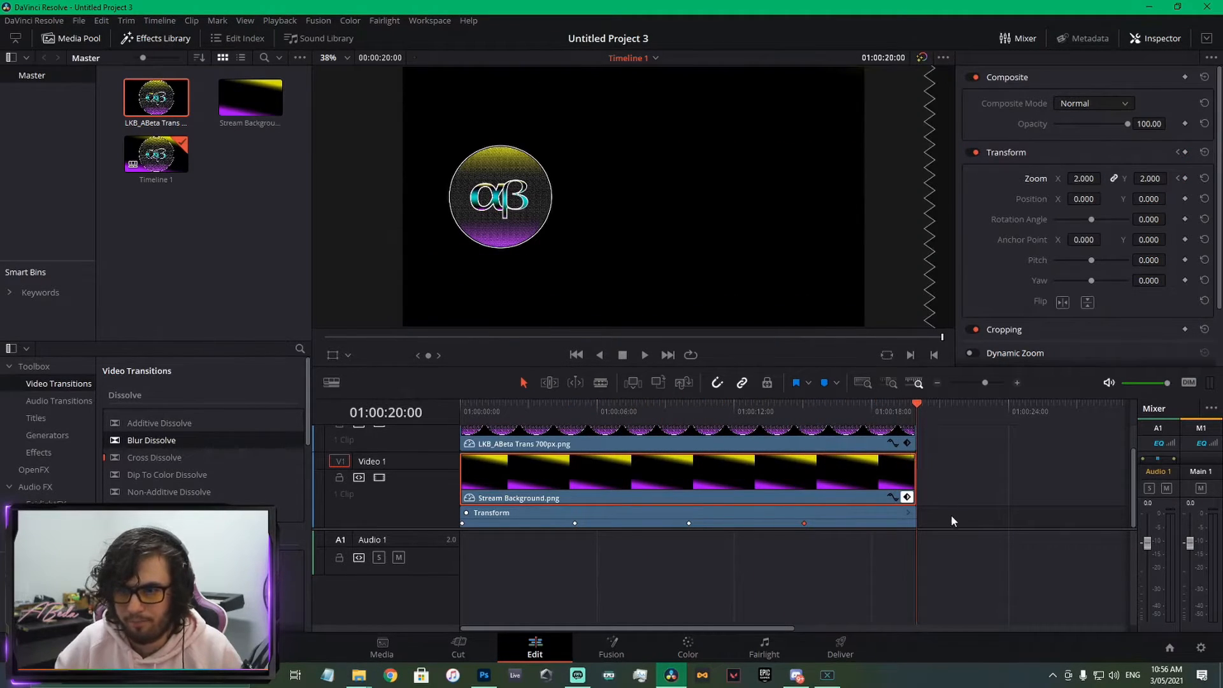
scroll(951, 516, right, 3)
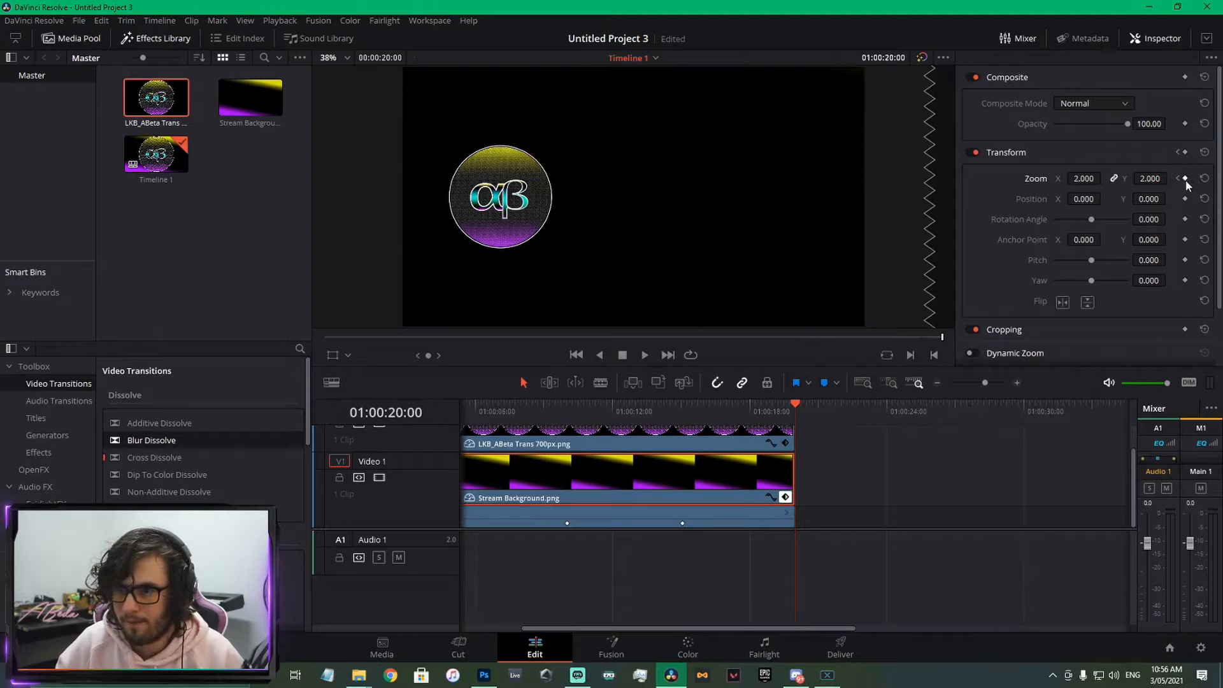
key(Return)
Smooth the background clip's Zoom X keyframe curve and play the animation from the start
drag(729, 414, 606, 425)
key(space)
key(Home)
key(space)
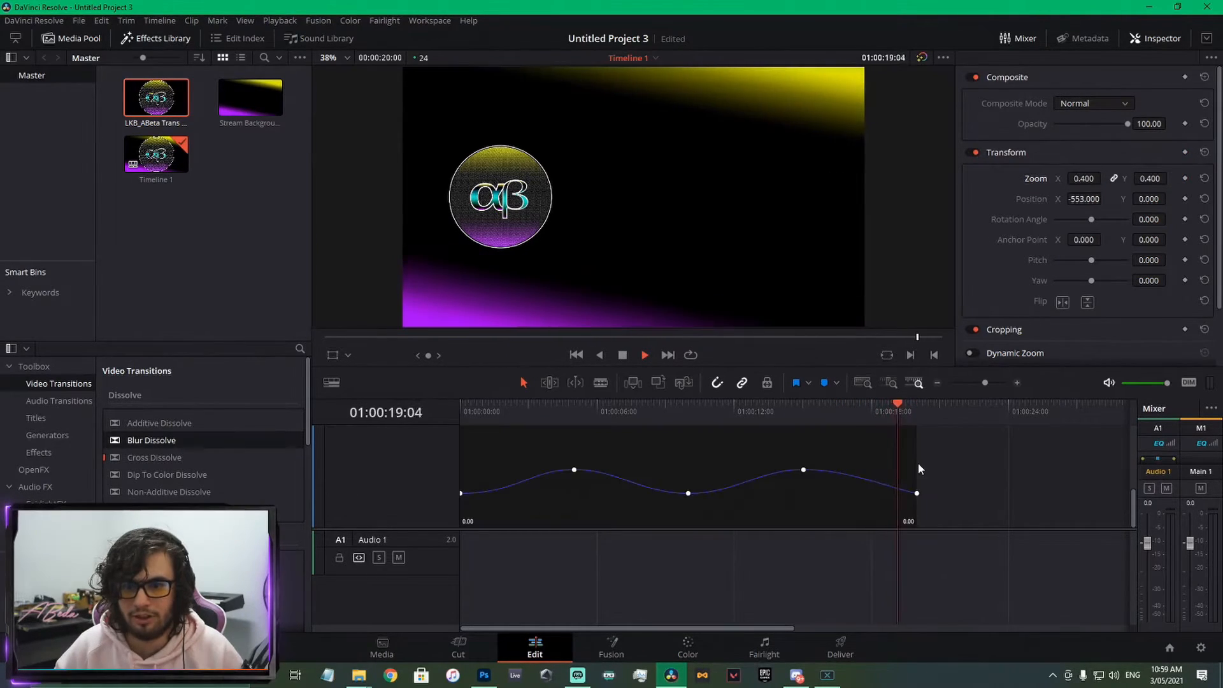
Hide the keyframe lane and the Zoom X curve of the Stream Background.png clip
scroll(561, 499, up, 3)
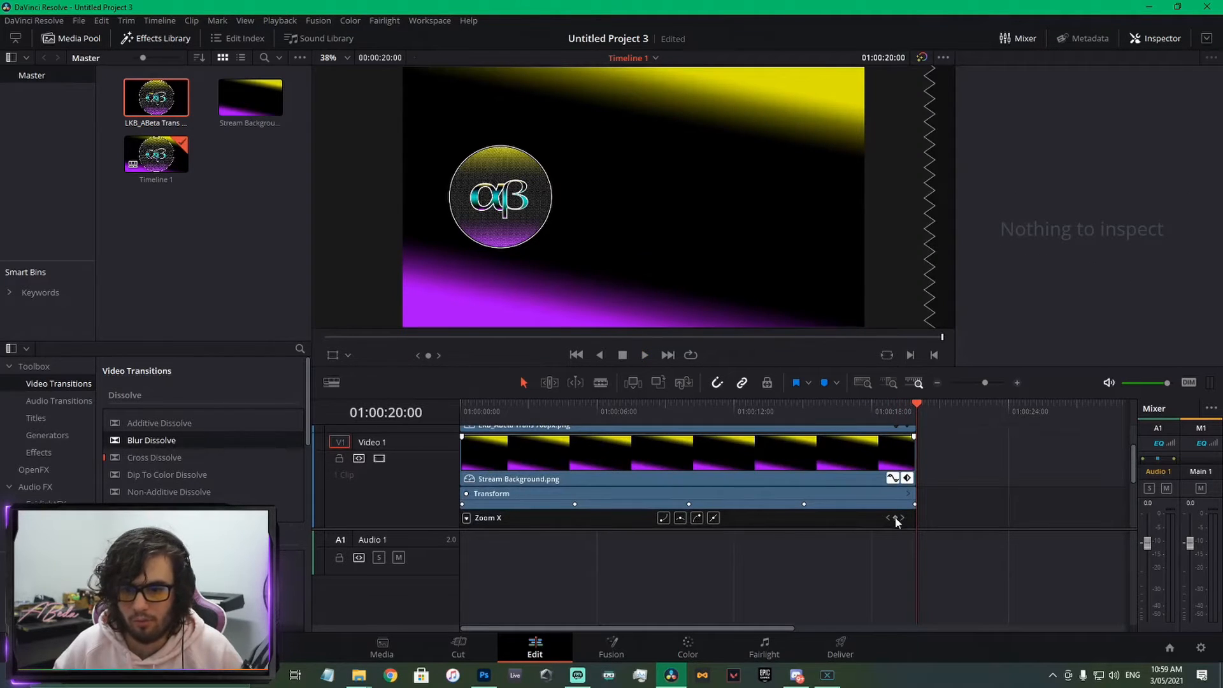
click(907, 479)
scroll(844, 492, up, 3)
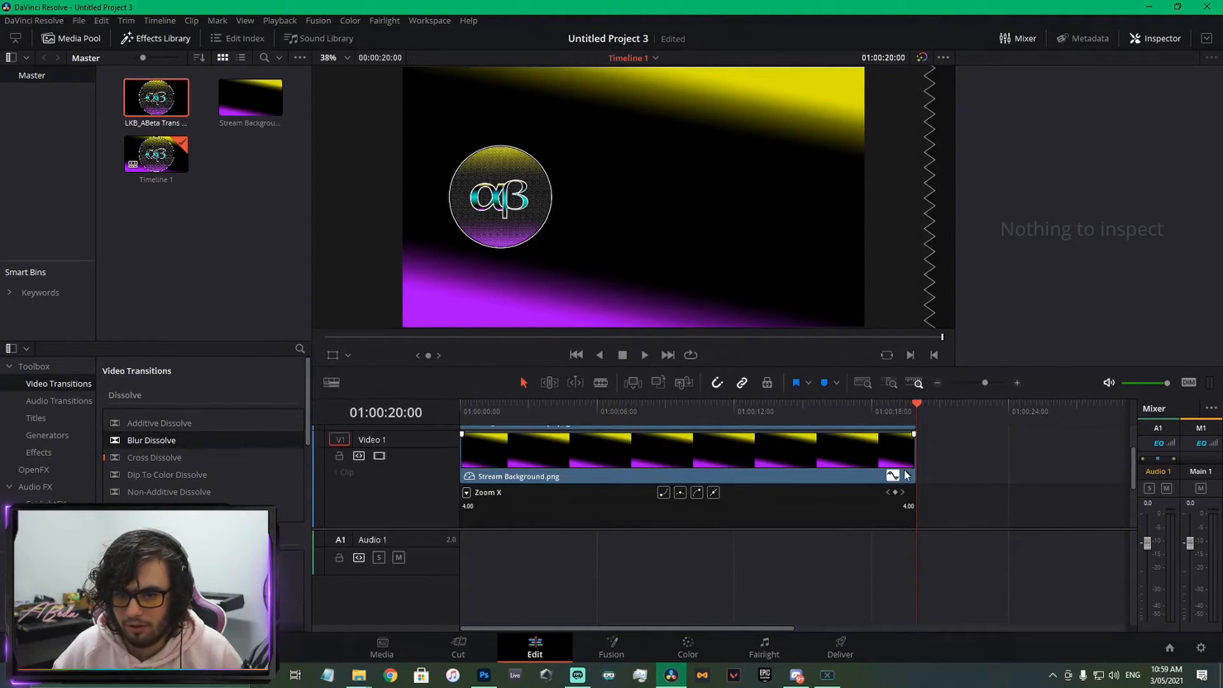
click(891, 479)
scroll(701, 484, up, 1)
Keyframe the logo clip's rotation angle at 0.000 at 01:00:00:00 and at 30.000 at 01:00:05:00
drag(890, 411, 454, 403)
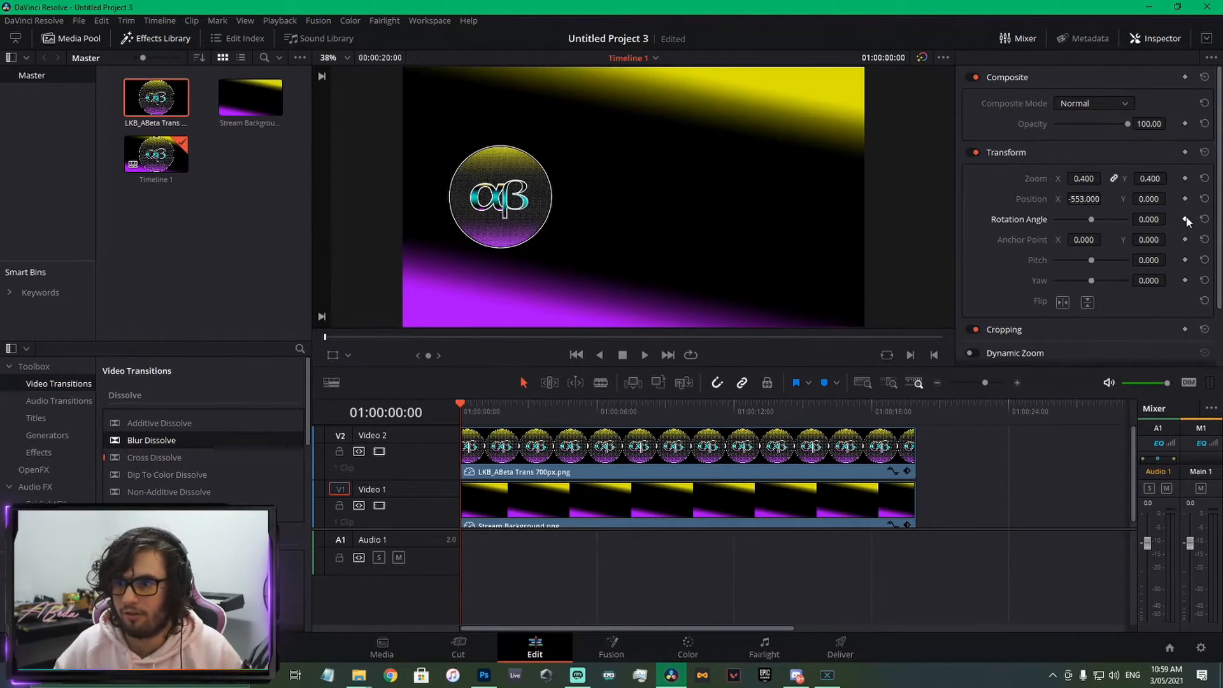
drag(480, 413, 577, 420)
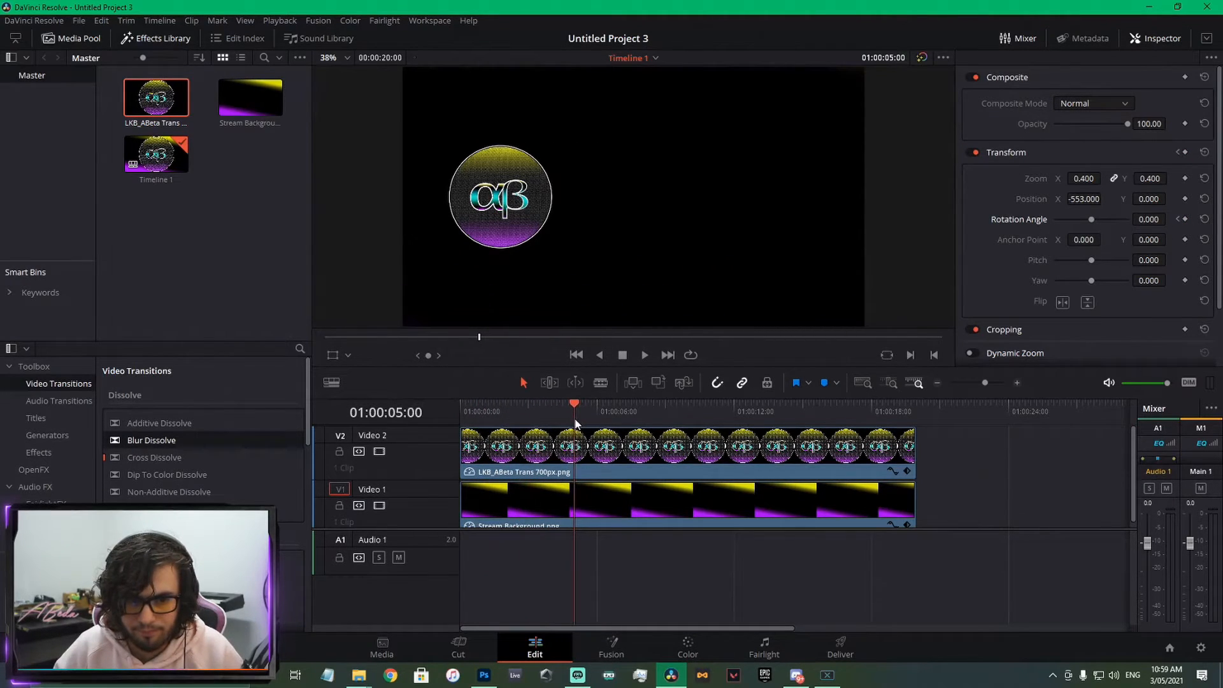
drag(1163, 219, 1159, 220)
key(ctrl+z)
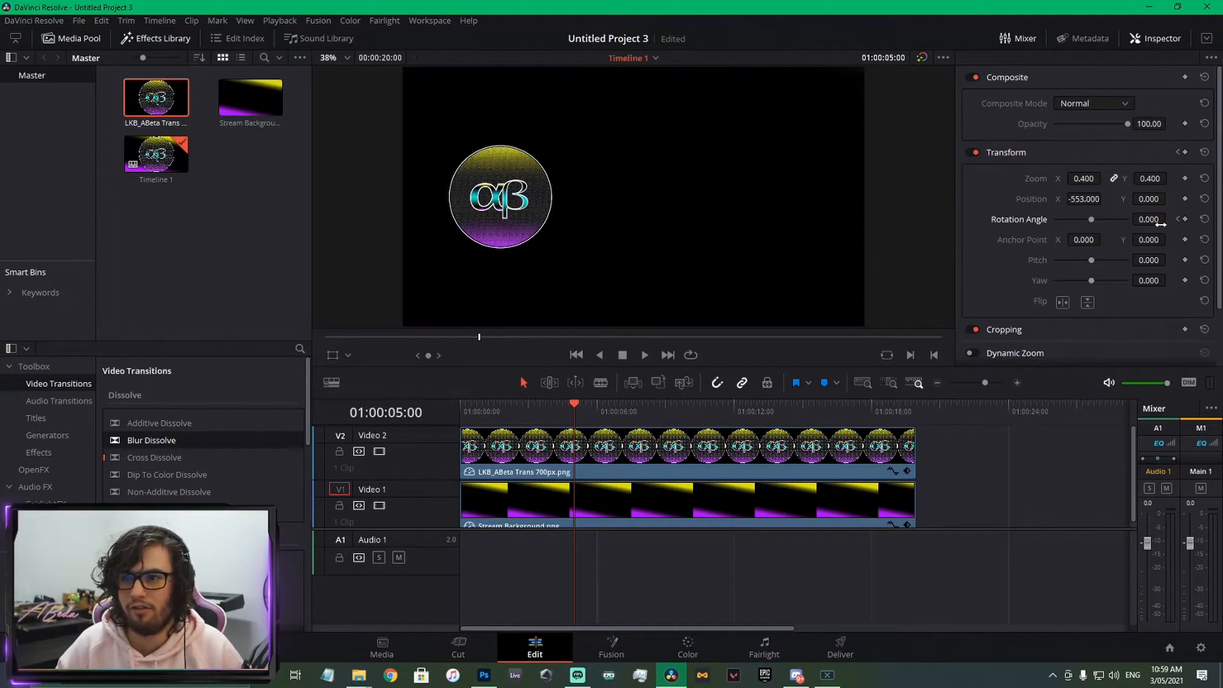
key(Return)
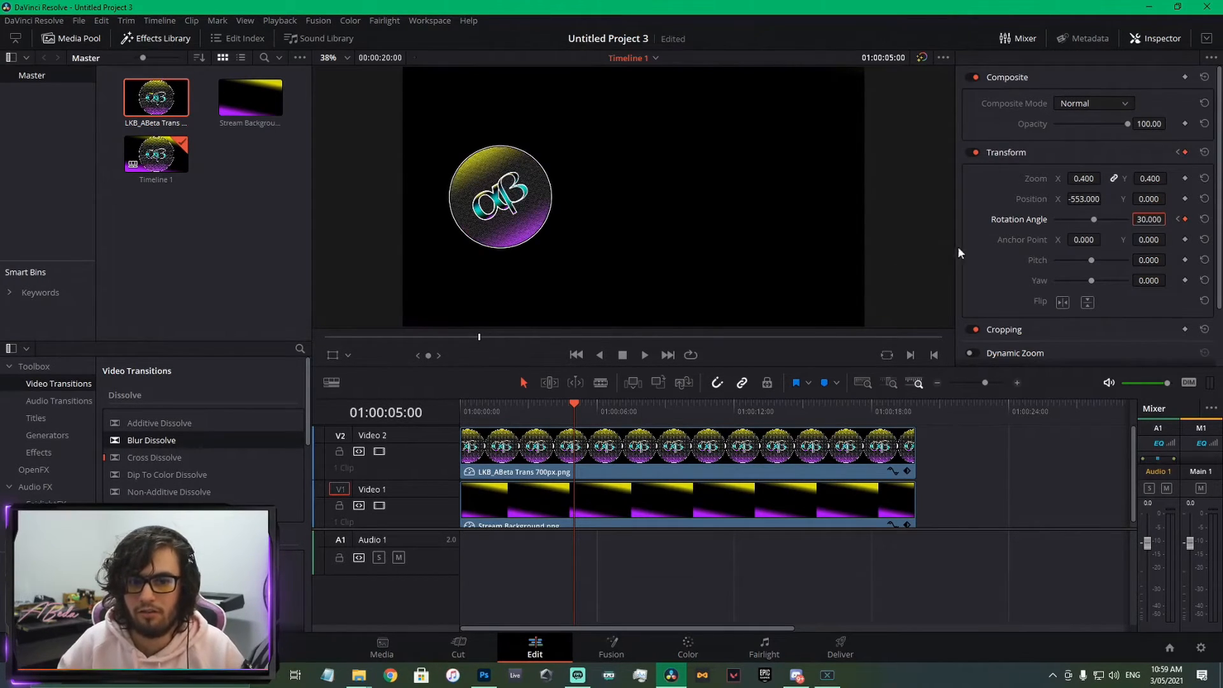
Keyframe the logo clip's rotation angle at 0.000 at 01:00:10:00
drag(579, 411, 689, 434)
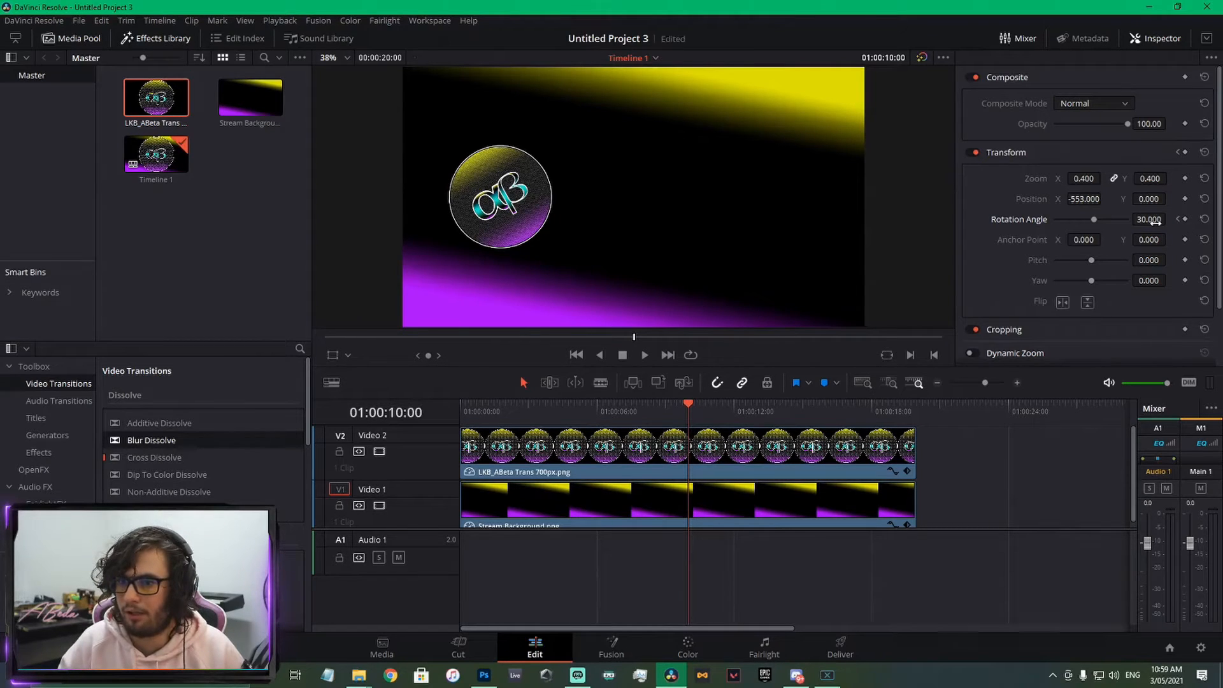
double_click(1149, 219)
text(0)
key(Return)
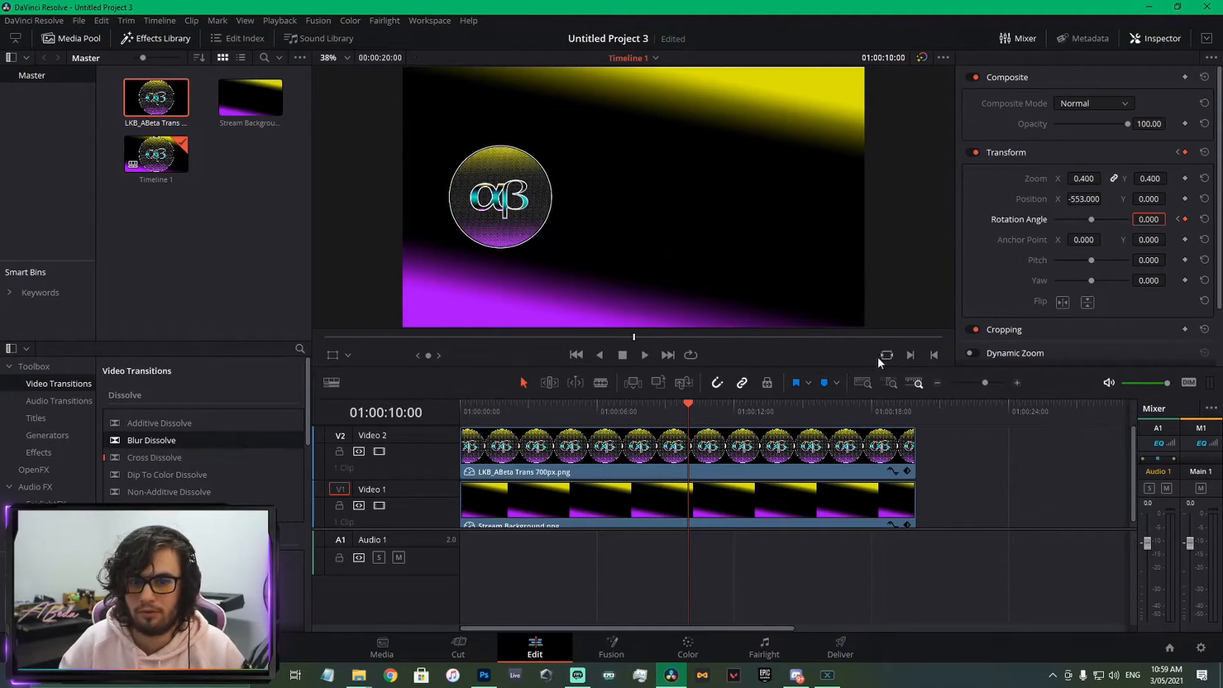
Keyframe the logo clip's rotation angle at -30.000 at 01:00:15:00
drag(688, 408, 805, 433)
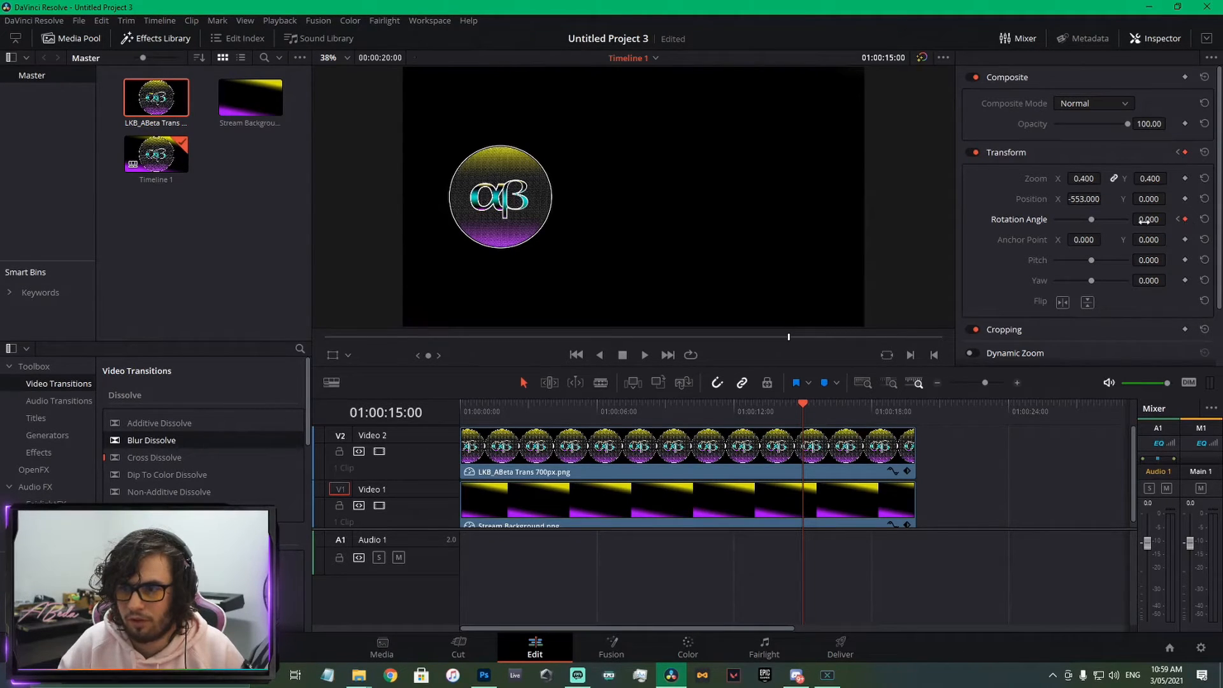
click(1145, 224)
text(-30)
key(Return)
Keyframe the logo clip's rotation angle at 0.000 at the end of the clip, 01:00:20:00
drag(801, 408, 909, 436)
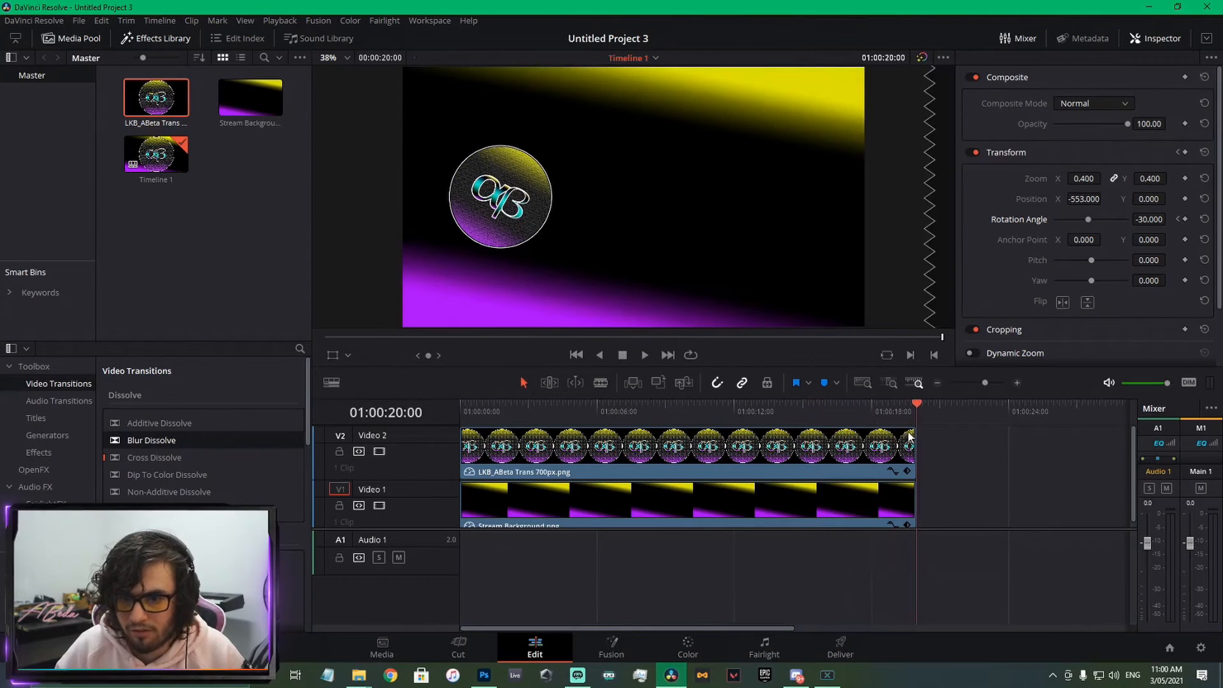
click(934, 427)
scroll(939, 452, up, 2)
mouse_move(798, 408)
mouse_down()
mouse_move(767, 407)
mouse_move(786, 405)
mouse_up()
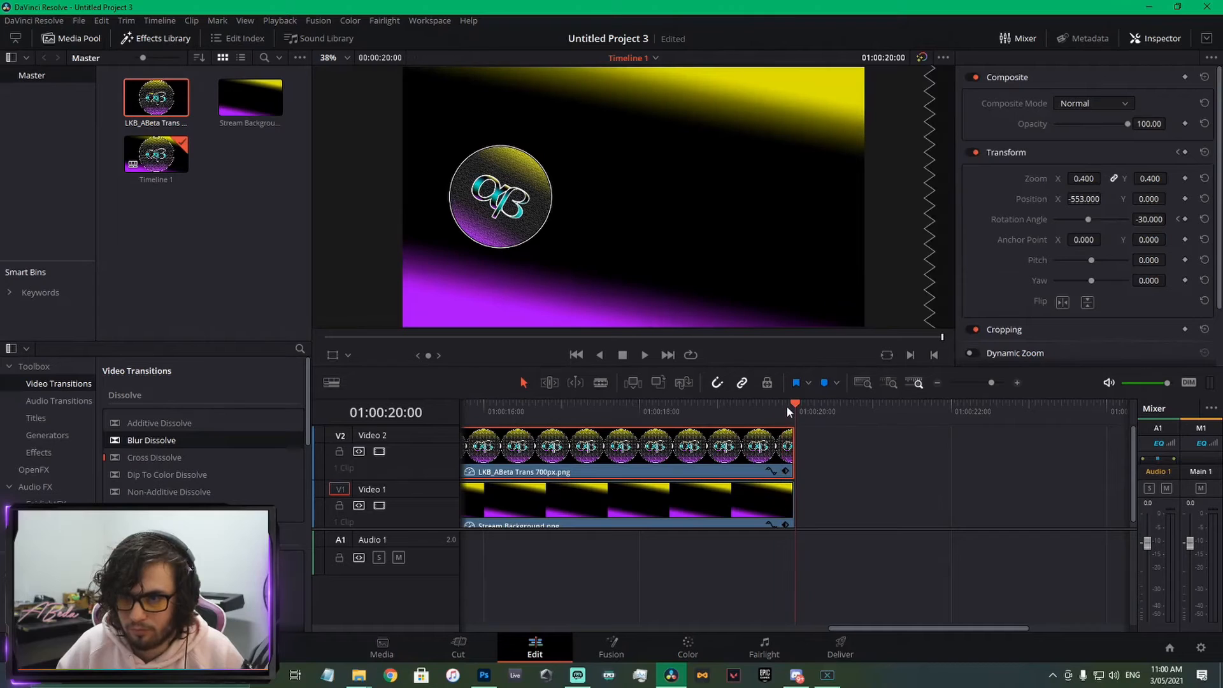
click(1159, 225)
text(0)
key(Return)
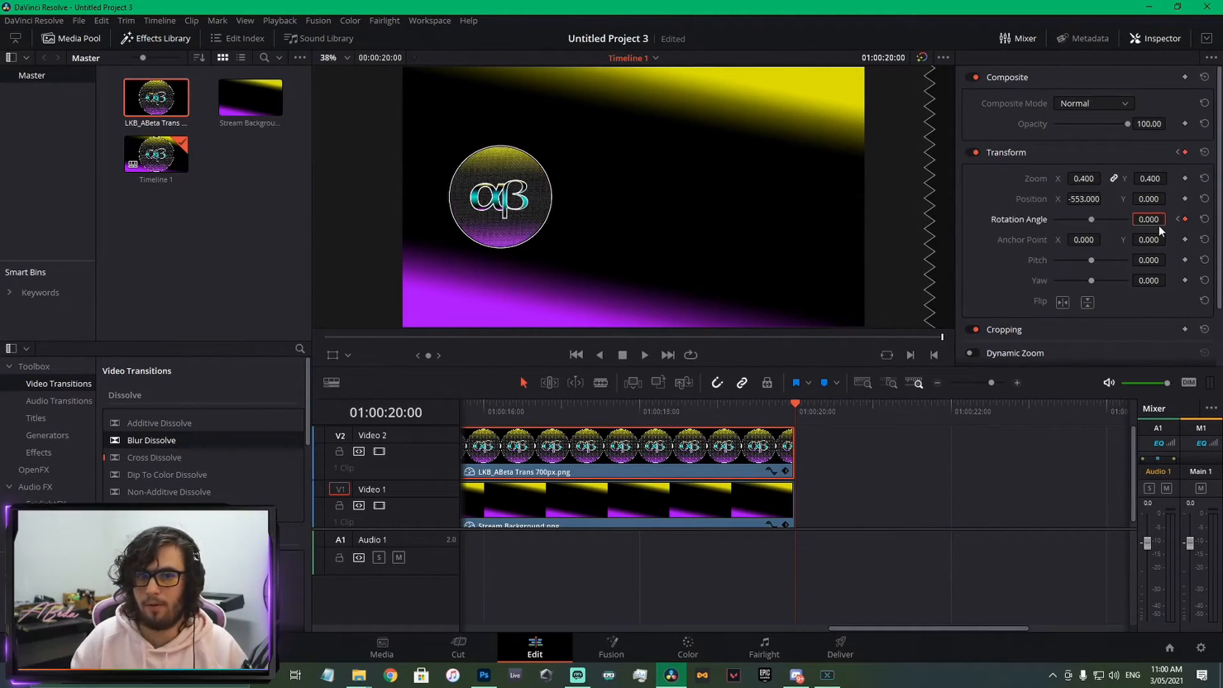
Play the whole logo and background animation from the start, and switch to the Deliver page
drag(795, 406, 459, 414)
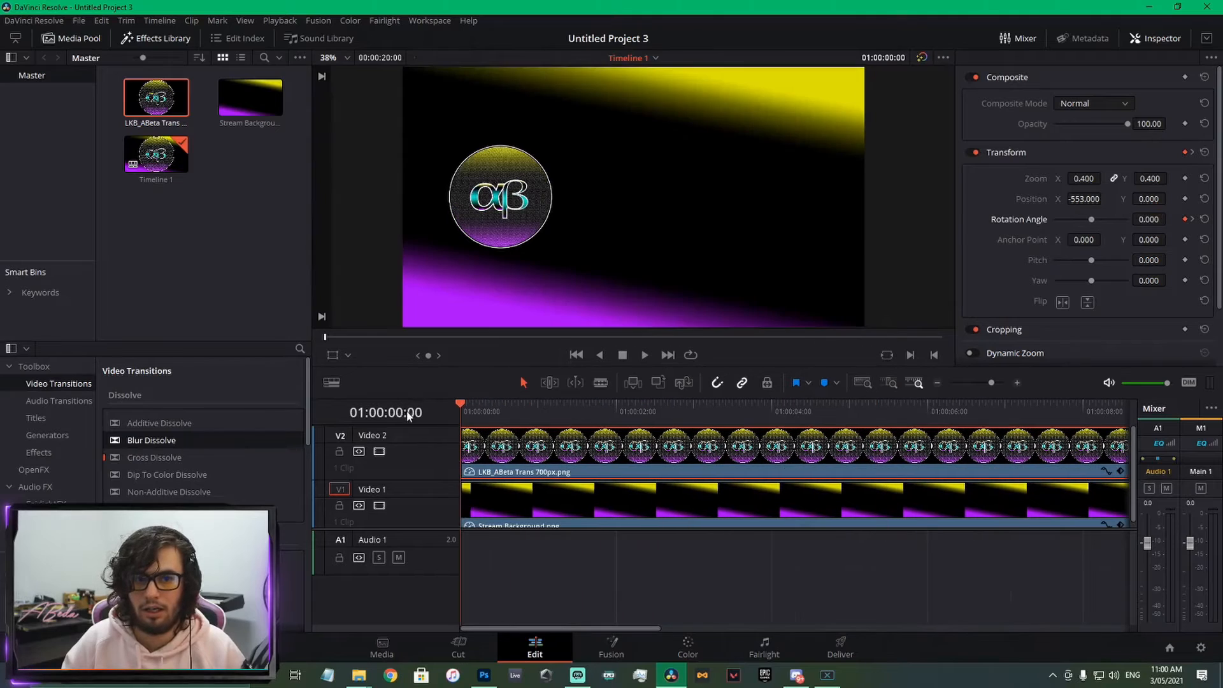
key(space)
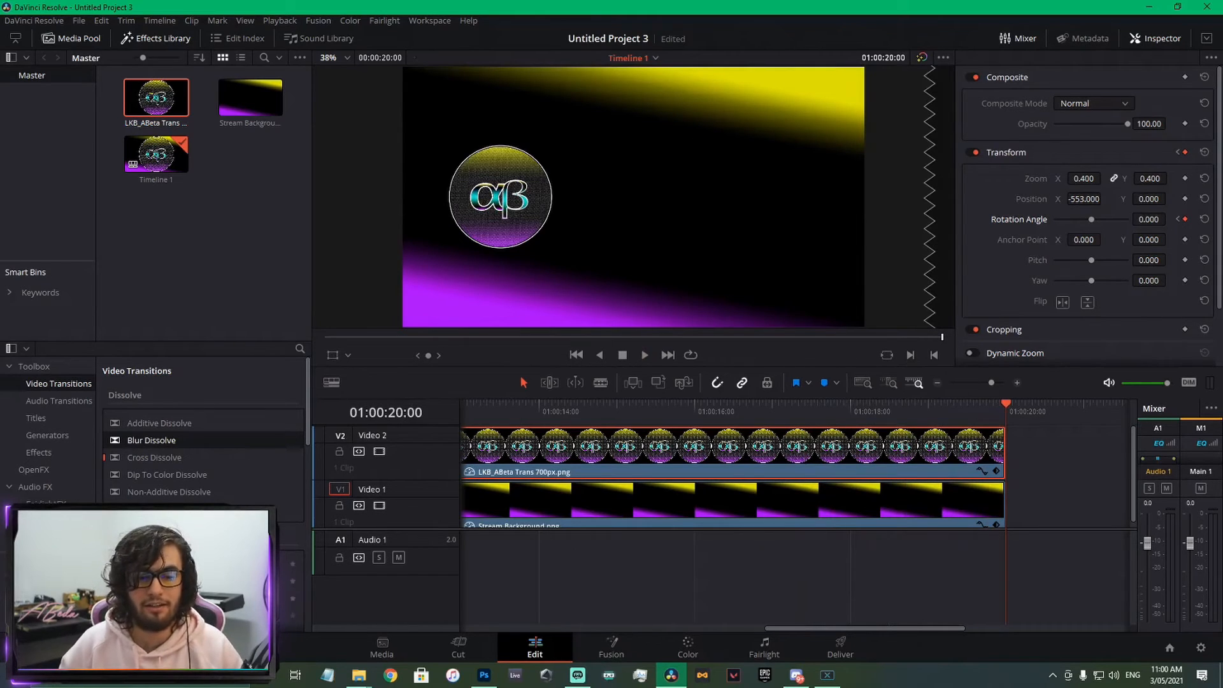
click(847, 654)
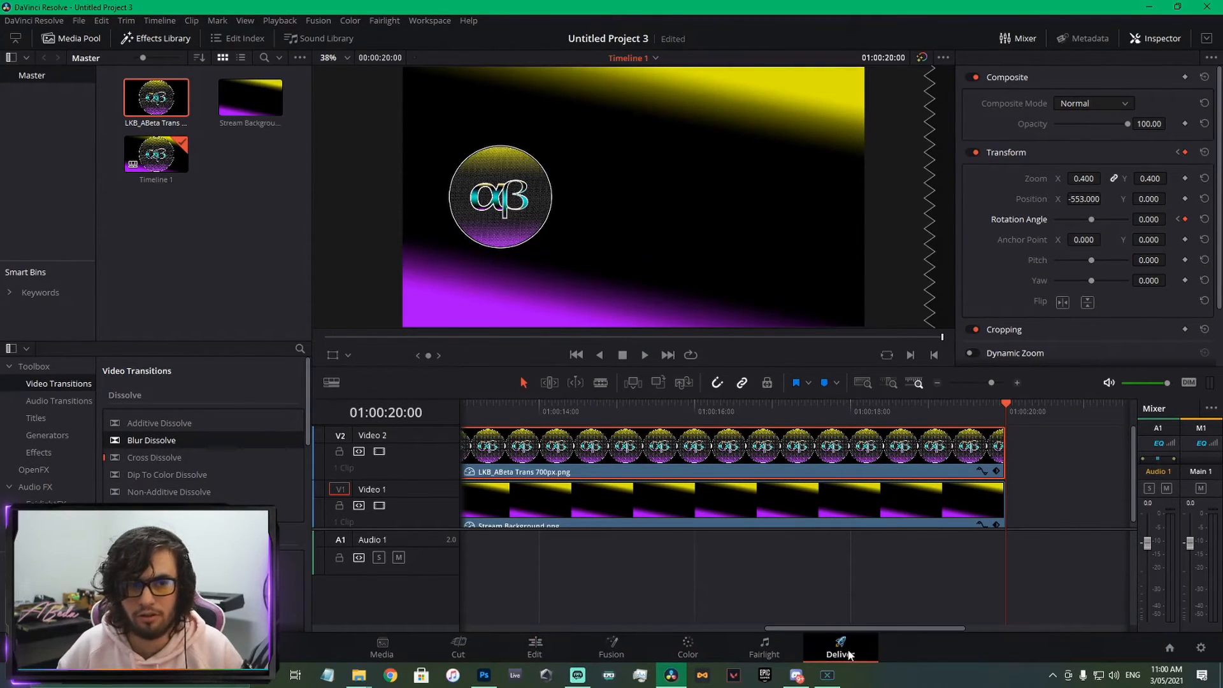
Set the render format to MP4, with quality restricted to 100000 Kb/s and the High encoding profile
click(150, 277)
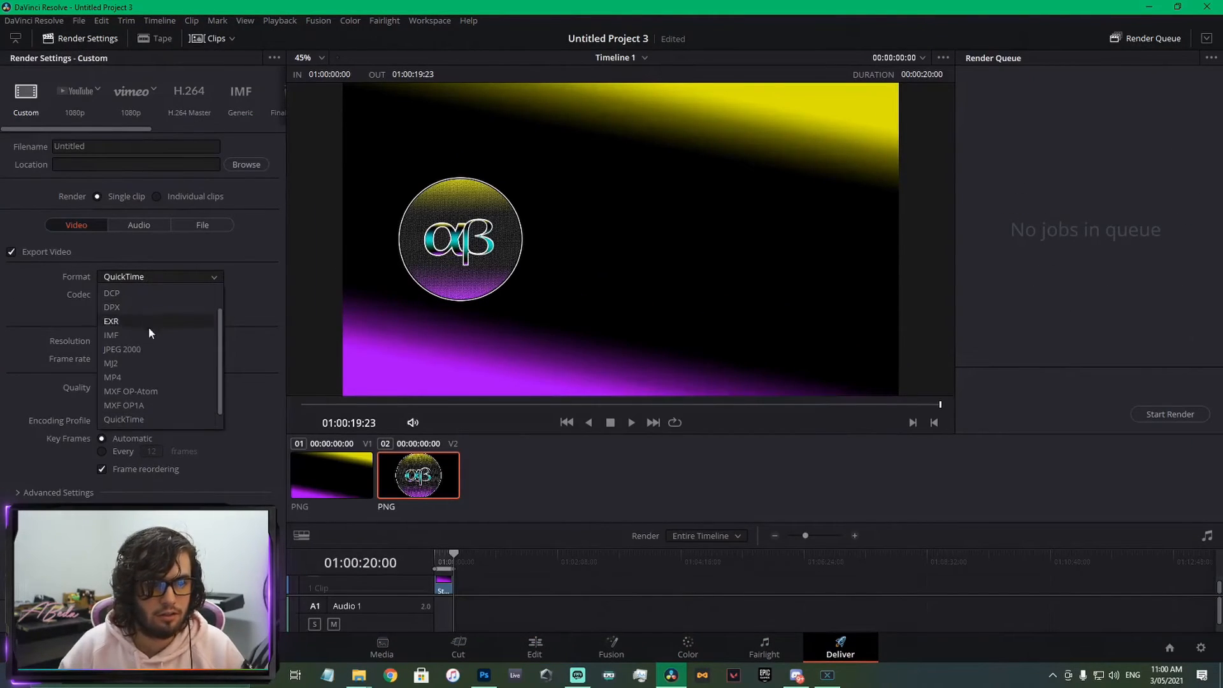
click(147, 377)
click(174, 388)
click(115, 401)
click(114, 402)
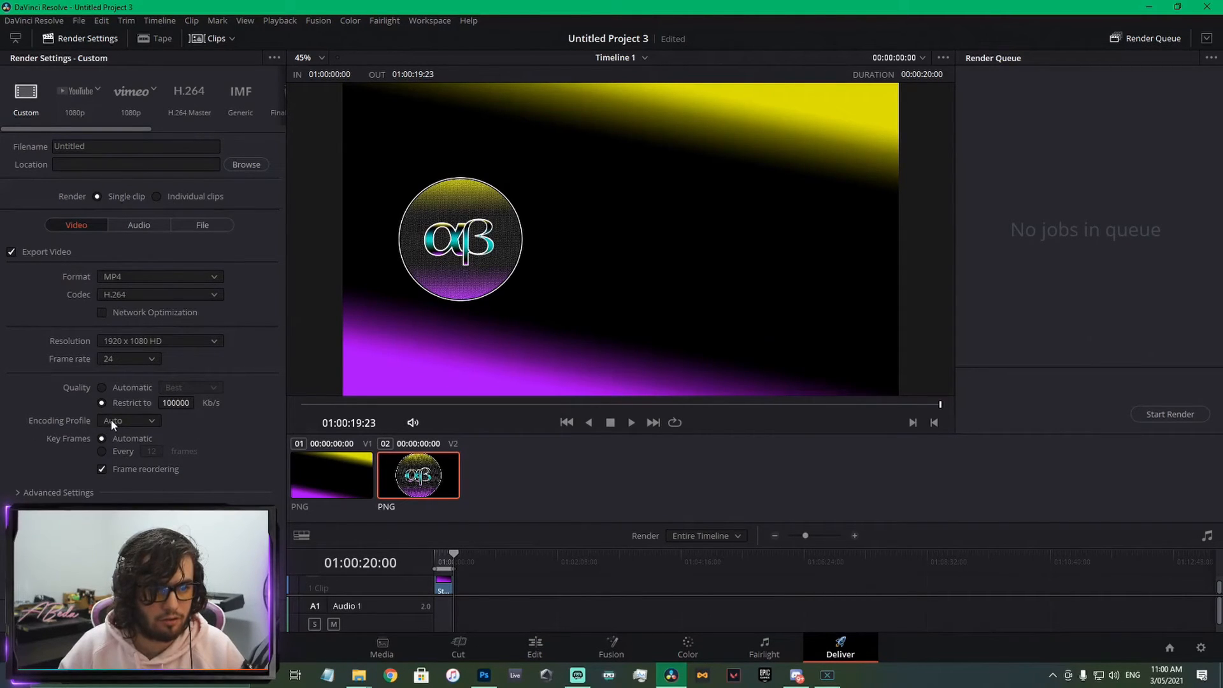
Browse for the render location and go to the folder F:\Graphics\LKB\ABeda
click(246, 164)
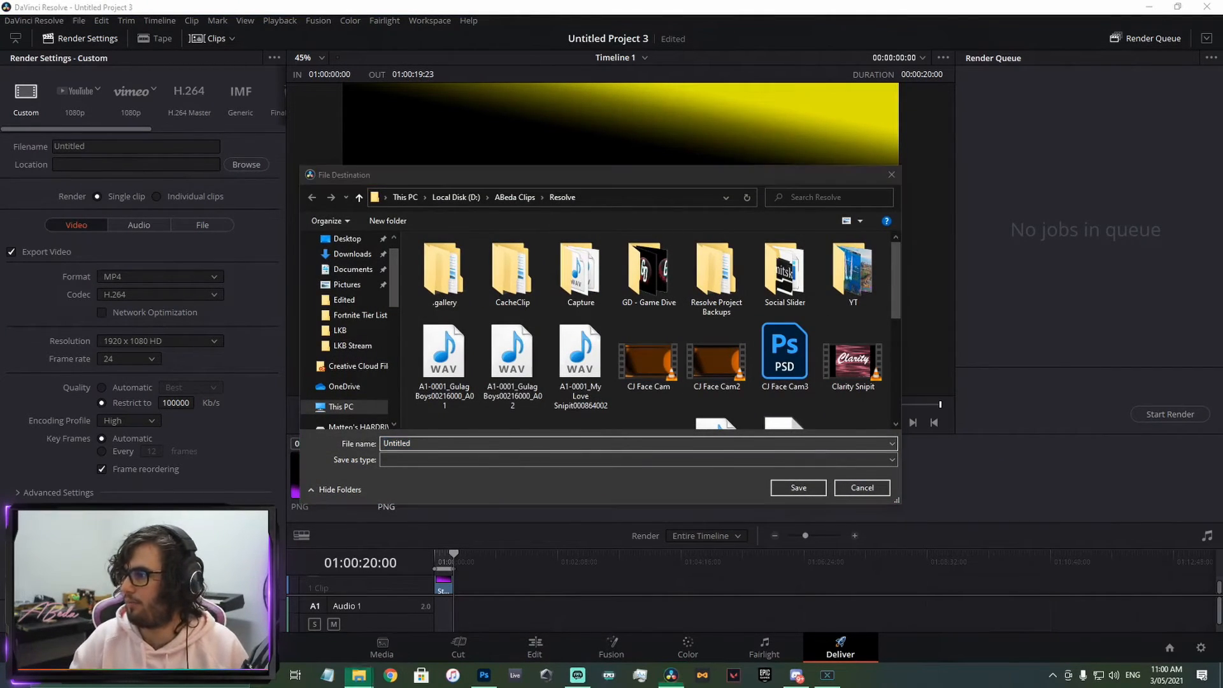
click(602, 196)
text(F:\Graphics\LKB\ABeda)
key(Return)
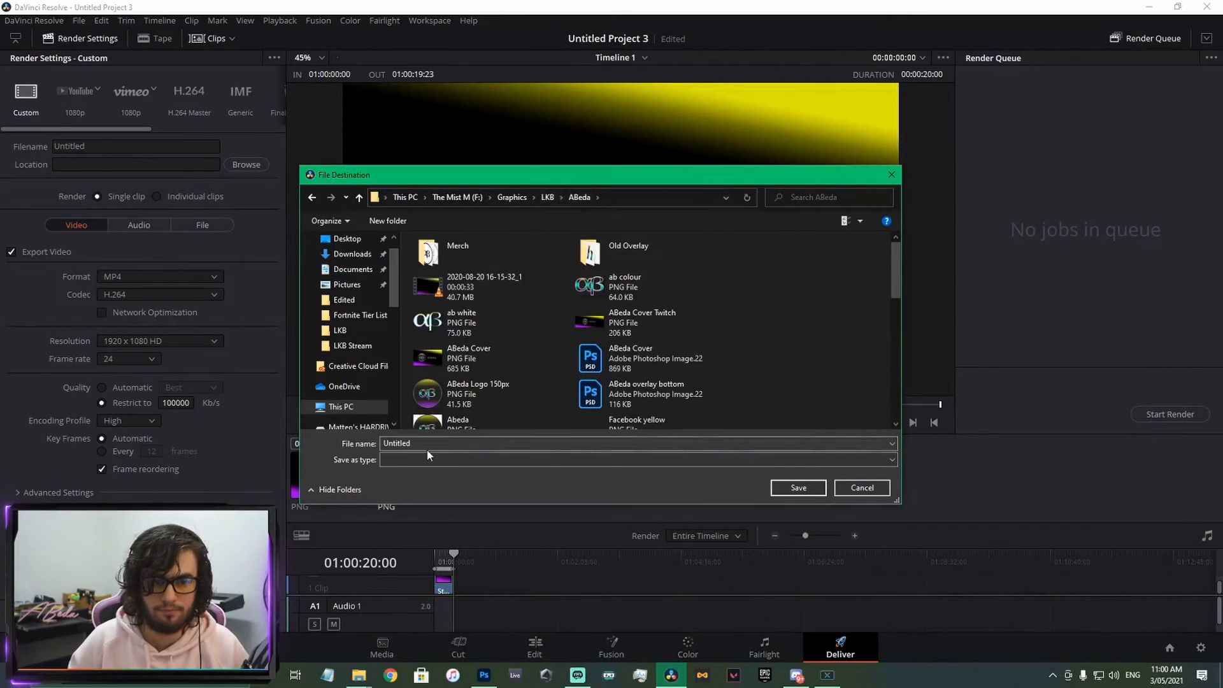
Save the render file name as ABeda Bg and add the job to the render queue
text(A)
key(BackSpace)
text(A)
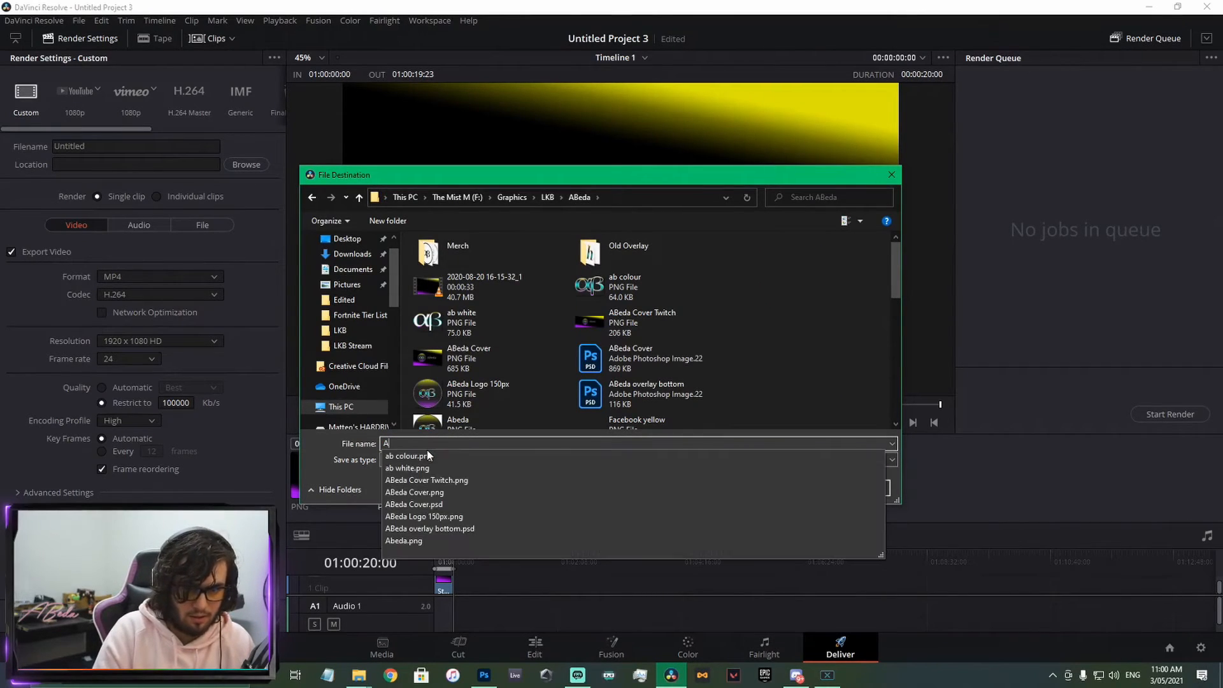
text(Beda Bg)
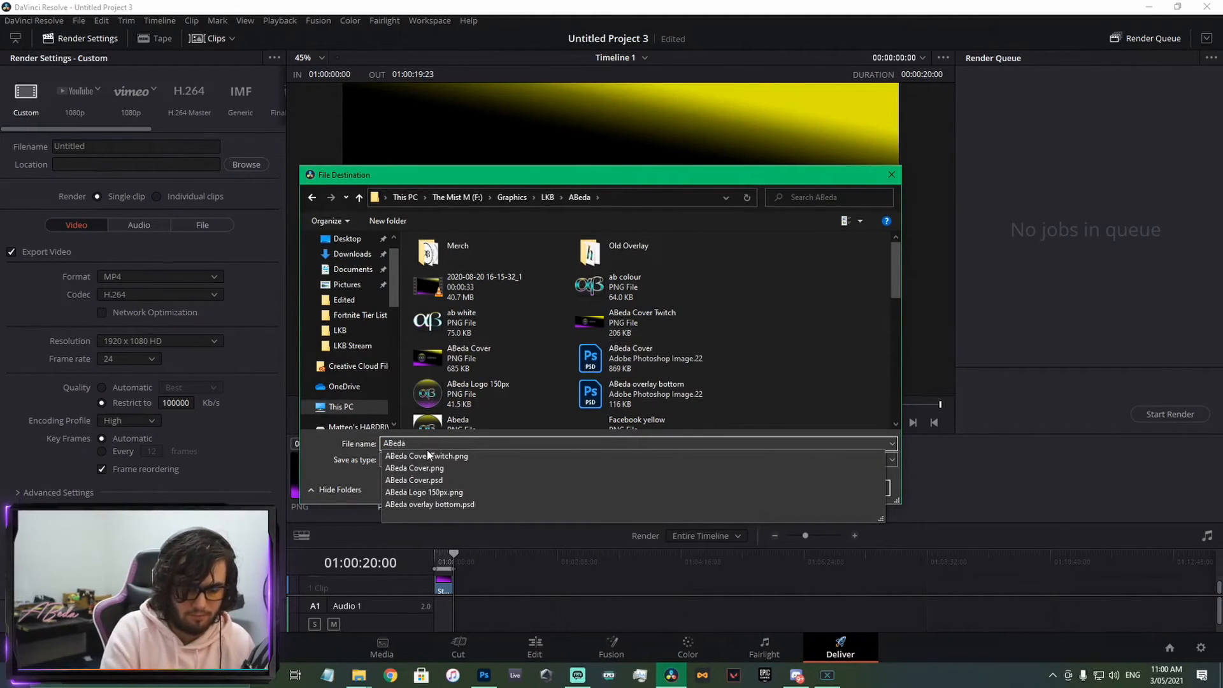
click(795, 487)
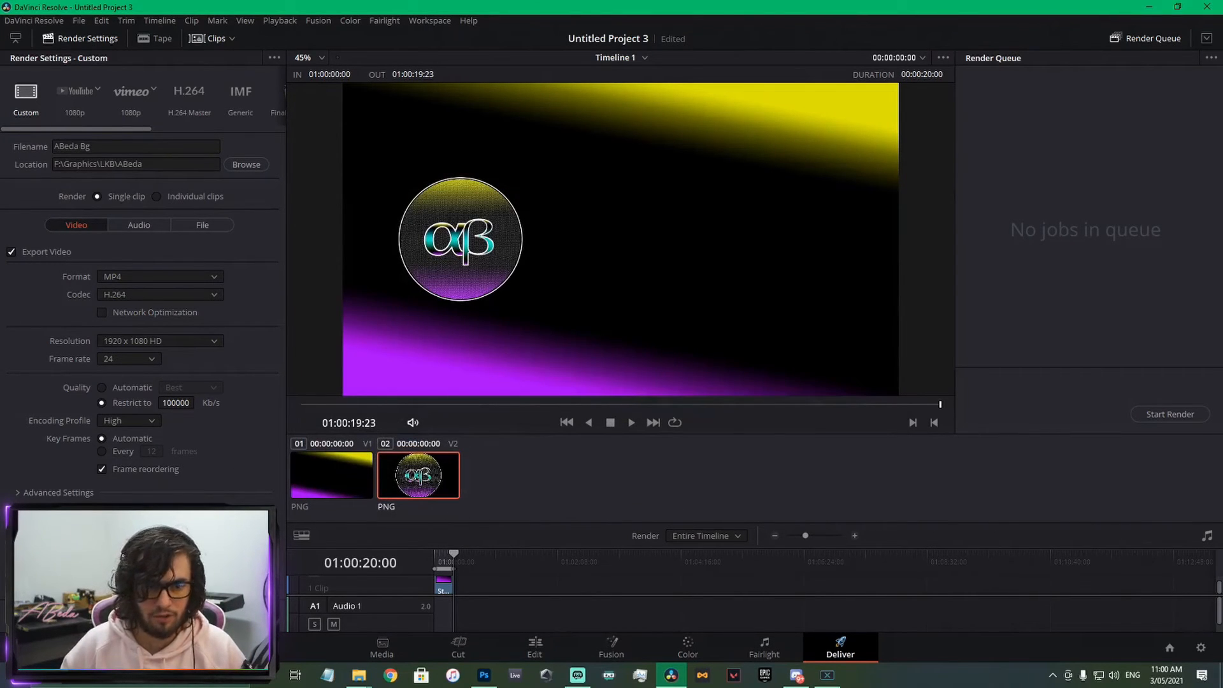
click(228, 613)
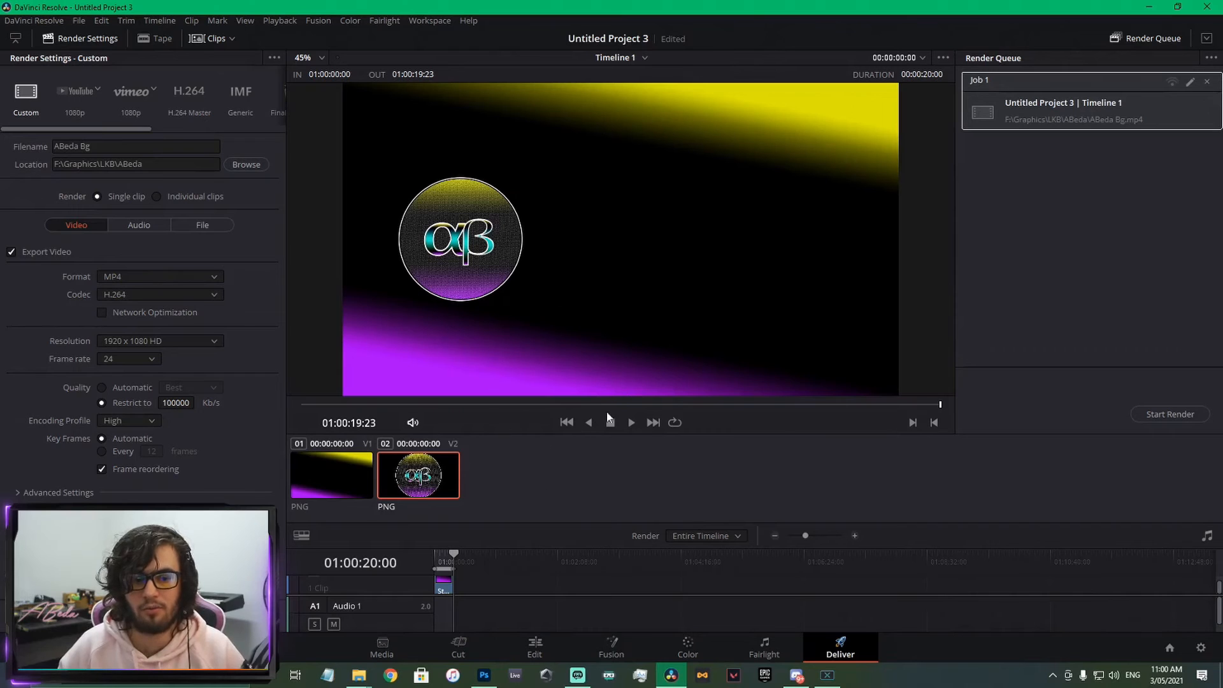
Switch to Streamlabs OBS and examine the Starting Stream scene and its list of sources
click(577, 674)
click(692, 257)
click(692, 256)
click(692, 256)
click(692, 256)
click(692, 256)
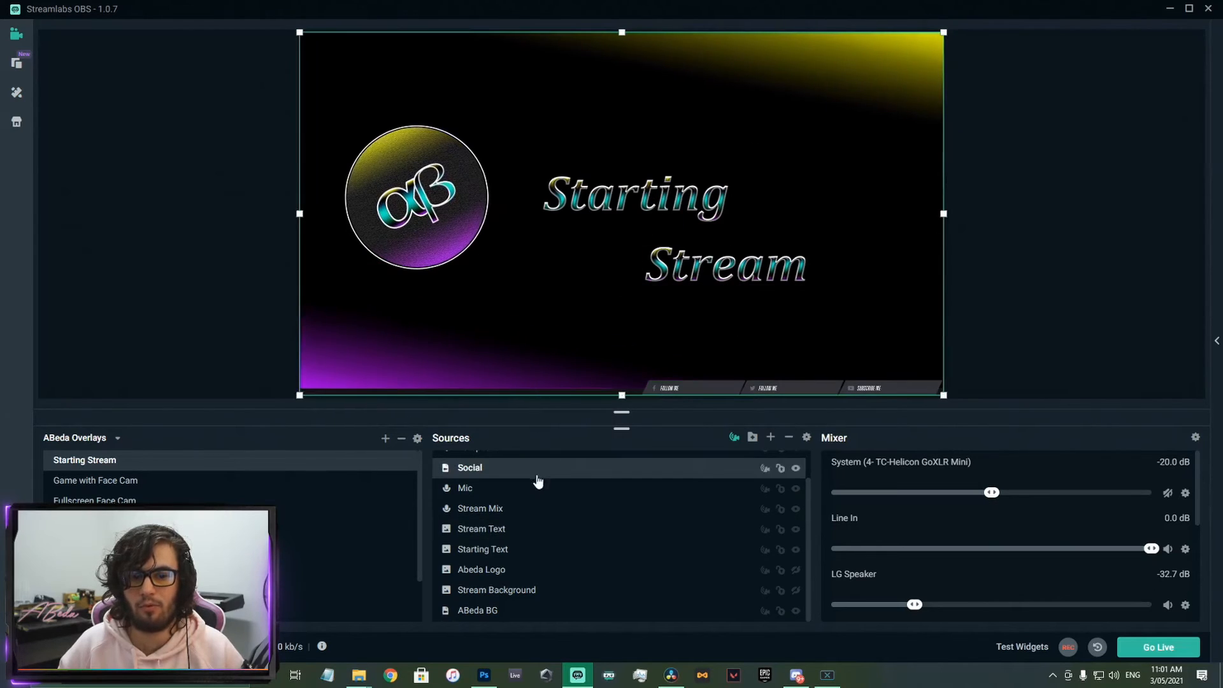
scroll(532, 497, up, 1)
scroll(541, 576, down, 1)
Inspect the Stream Background, Stream Text and Starting Text sources and how the text sits over the animated background
click(535, 590)
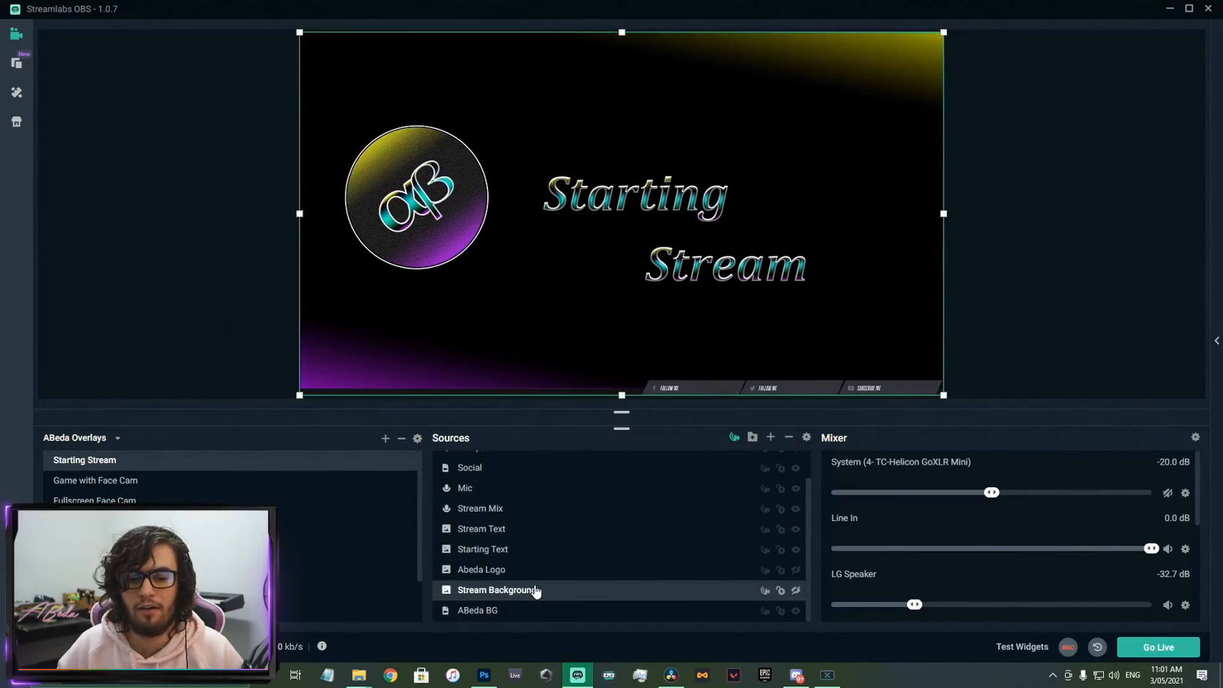
click(530, 552)
click(526, 530)
click(532, 550)
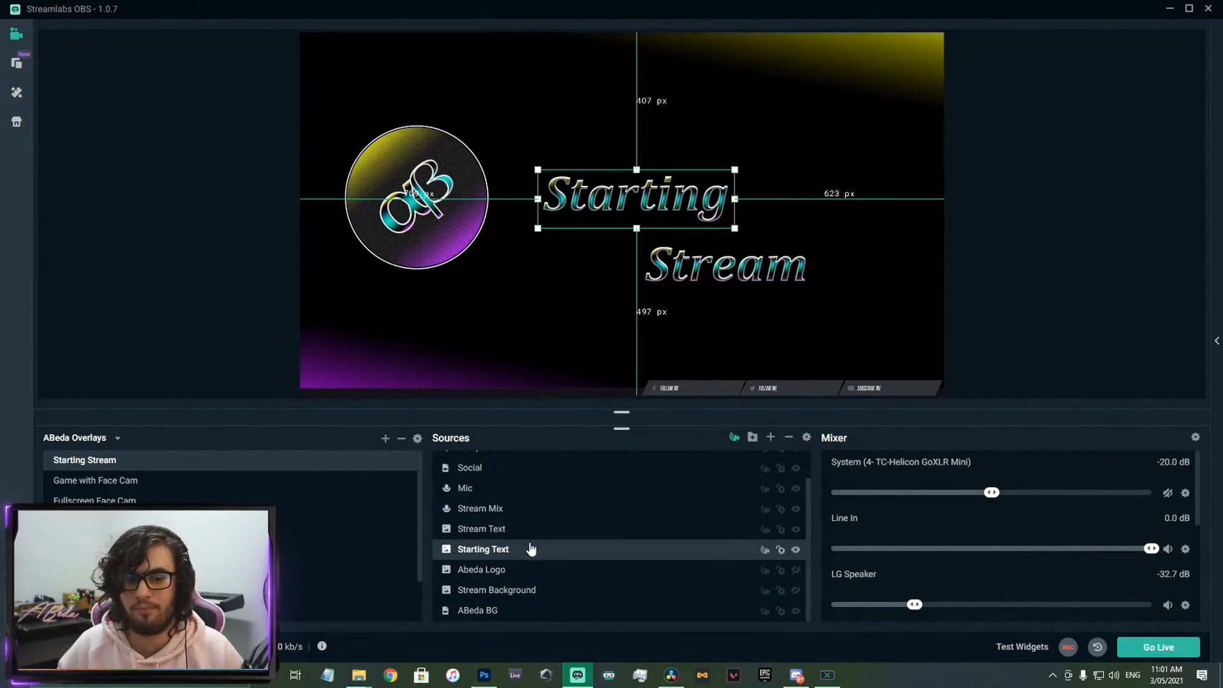
mouse_move(651, 186)
mouse_down()
mouse_move(697, 260)
mouse_move(672, 156)
mouse_move(651, 186)
mouse_up()
click(956, 261)
click(622, 227)
click(658, 210)
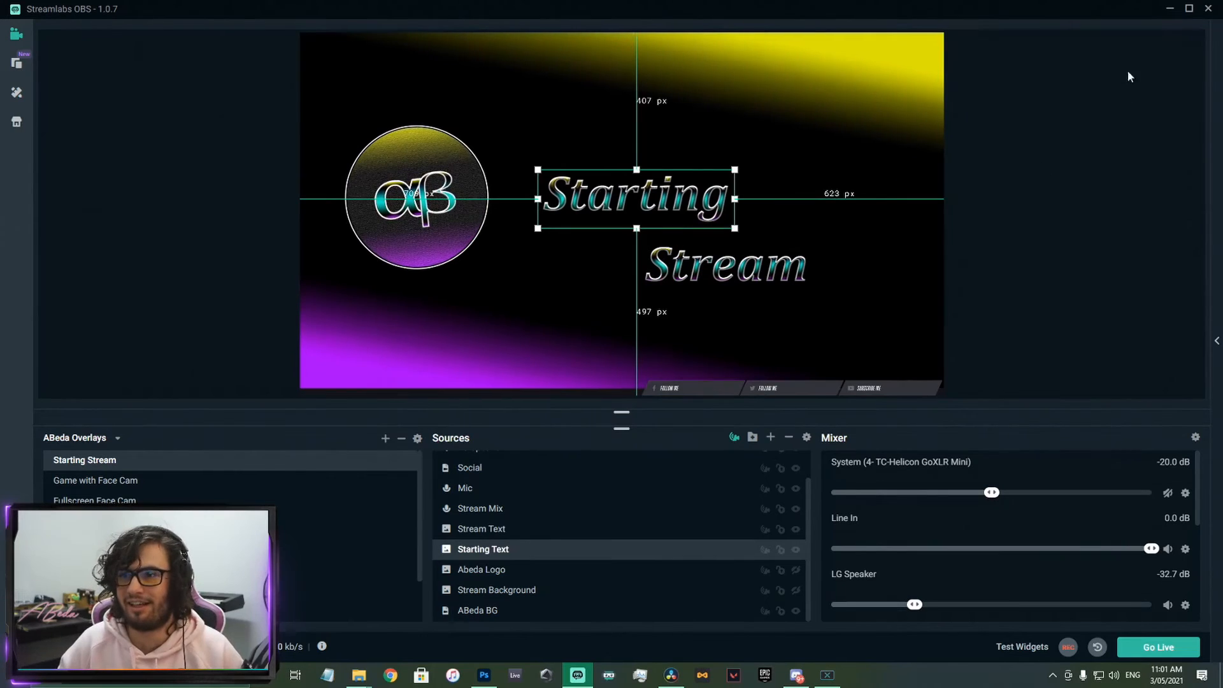
Return to DaVinci Resolve and play the timeline from its start
click(1170, 9)
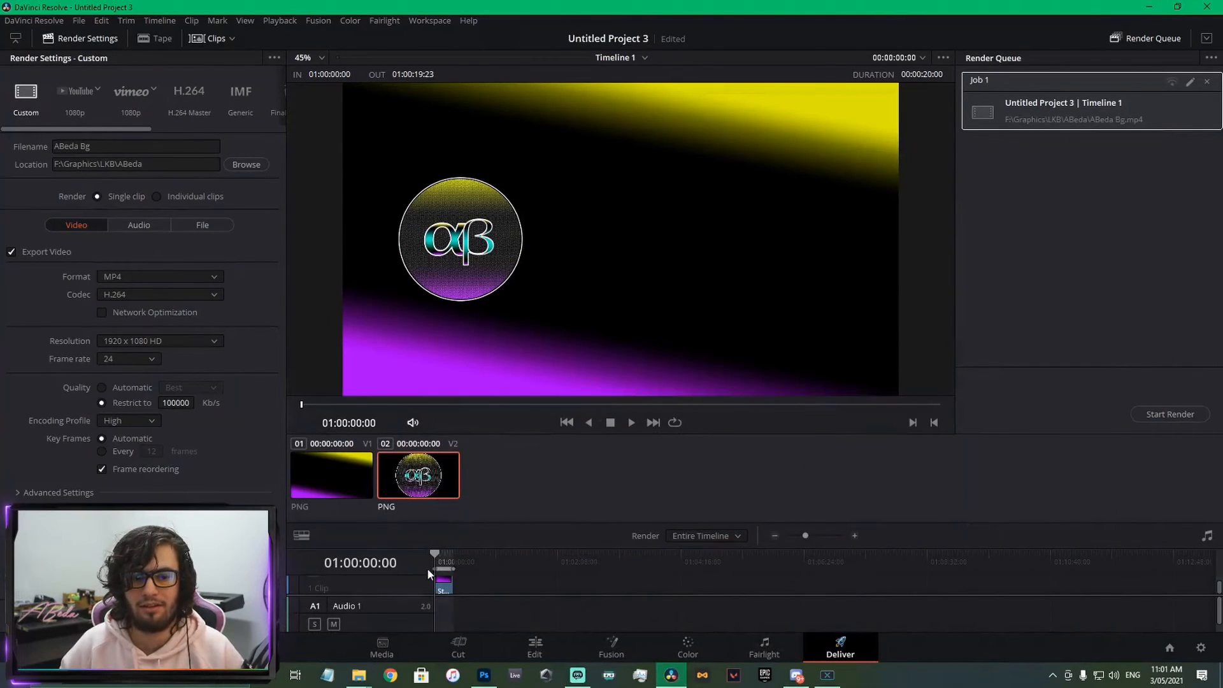
drag(456, 555, 411, 557)
key(space)
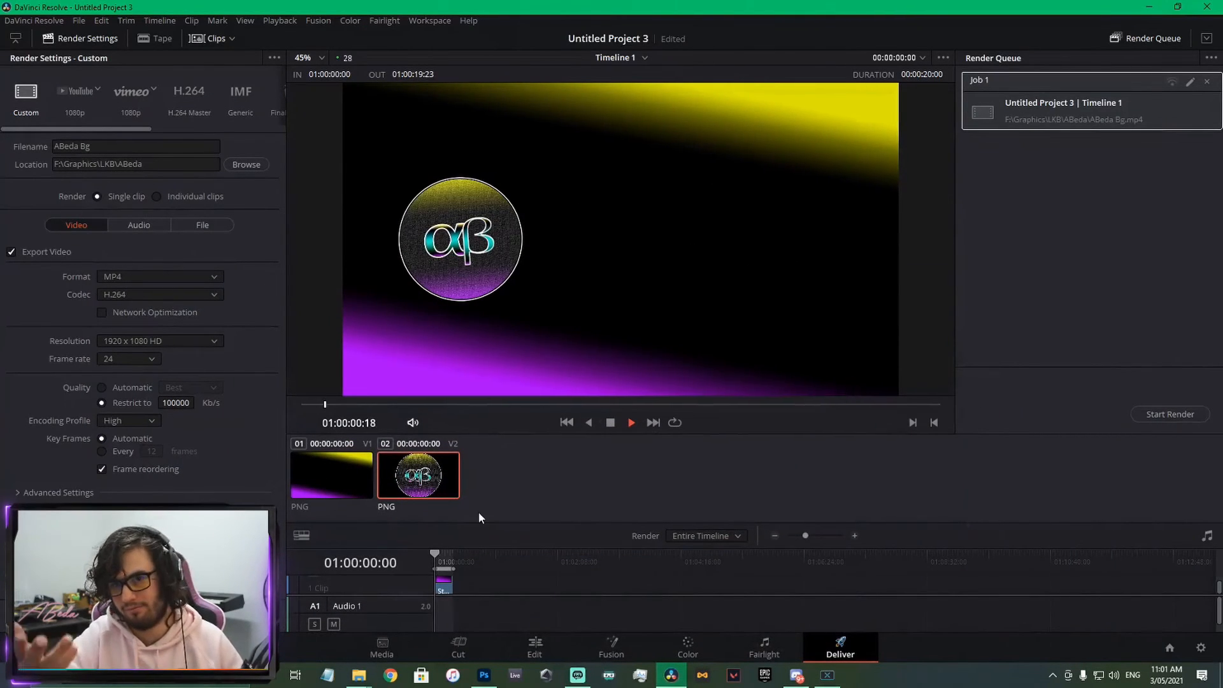